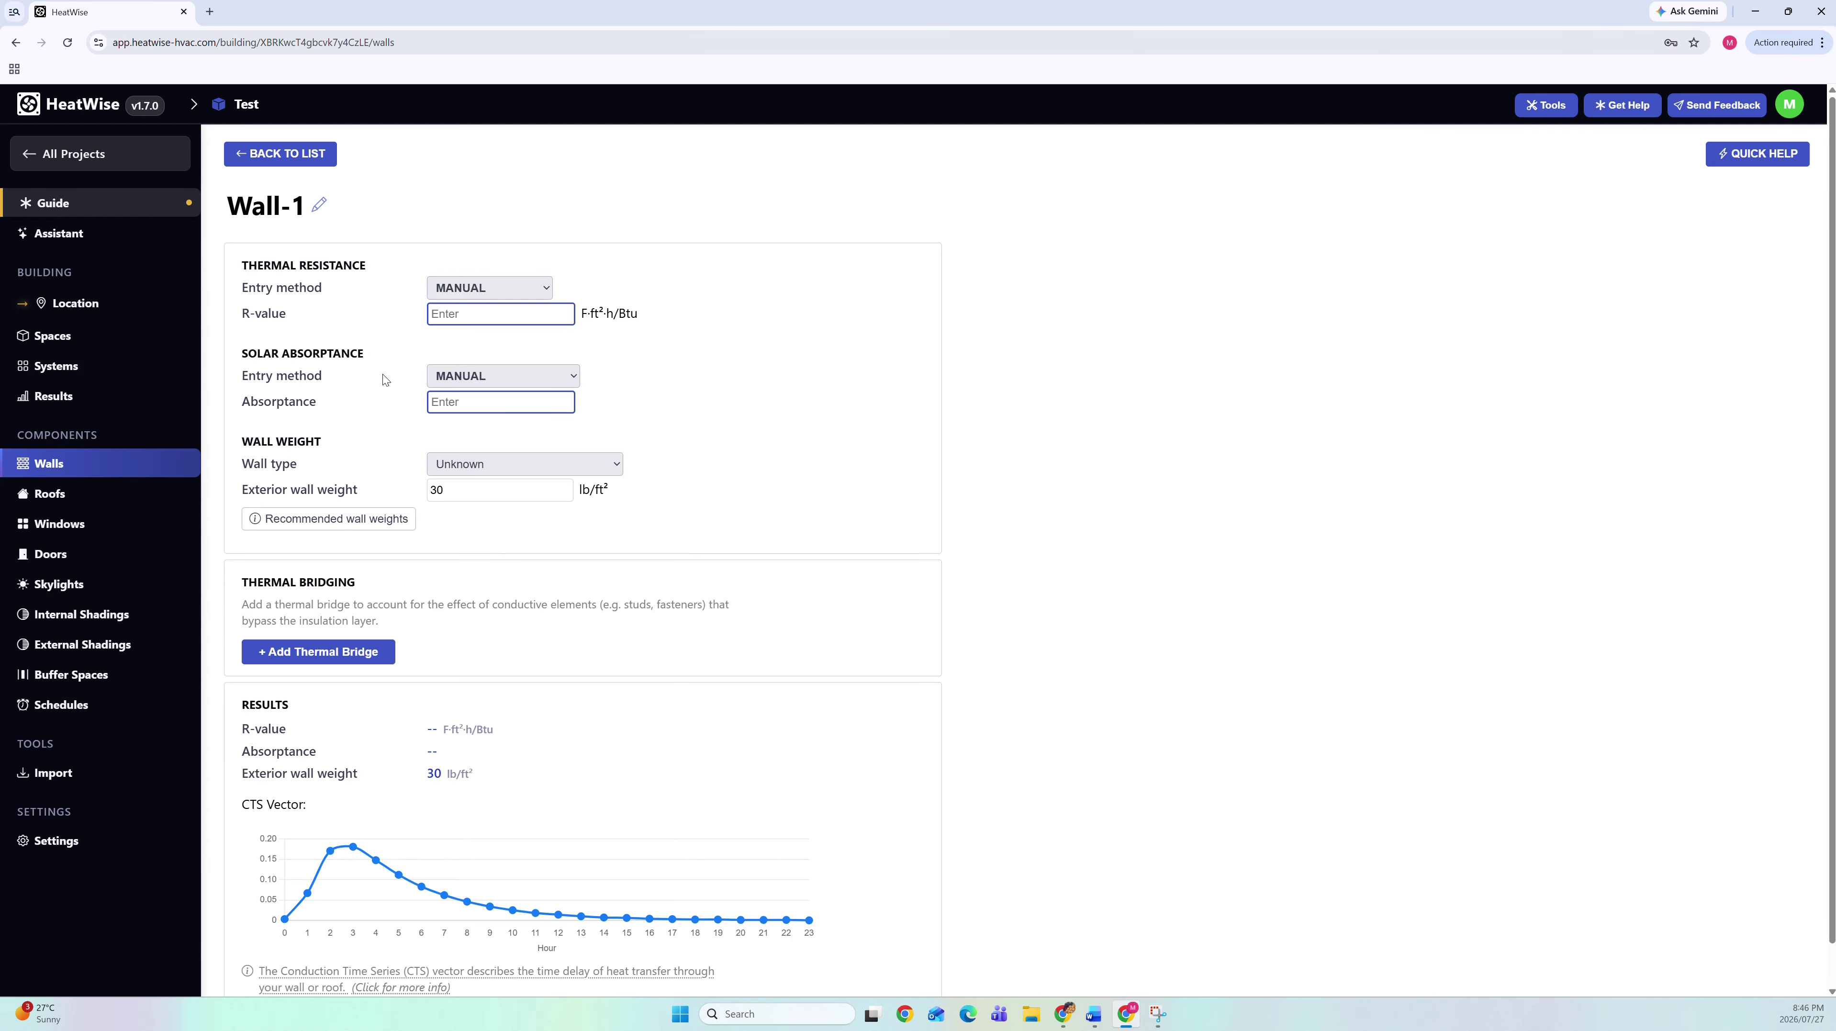
- Set the wall's R-value to 20 F·ft²·h/Btu and its solar absorptance to 0.5
key("super+shift+s")
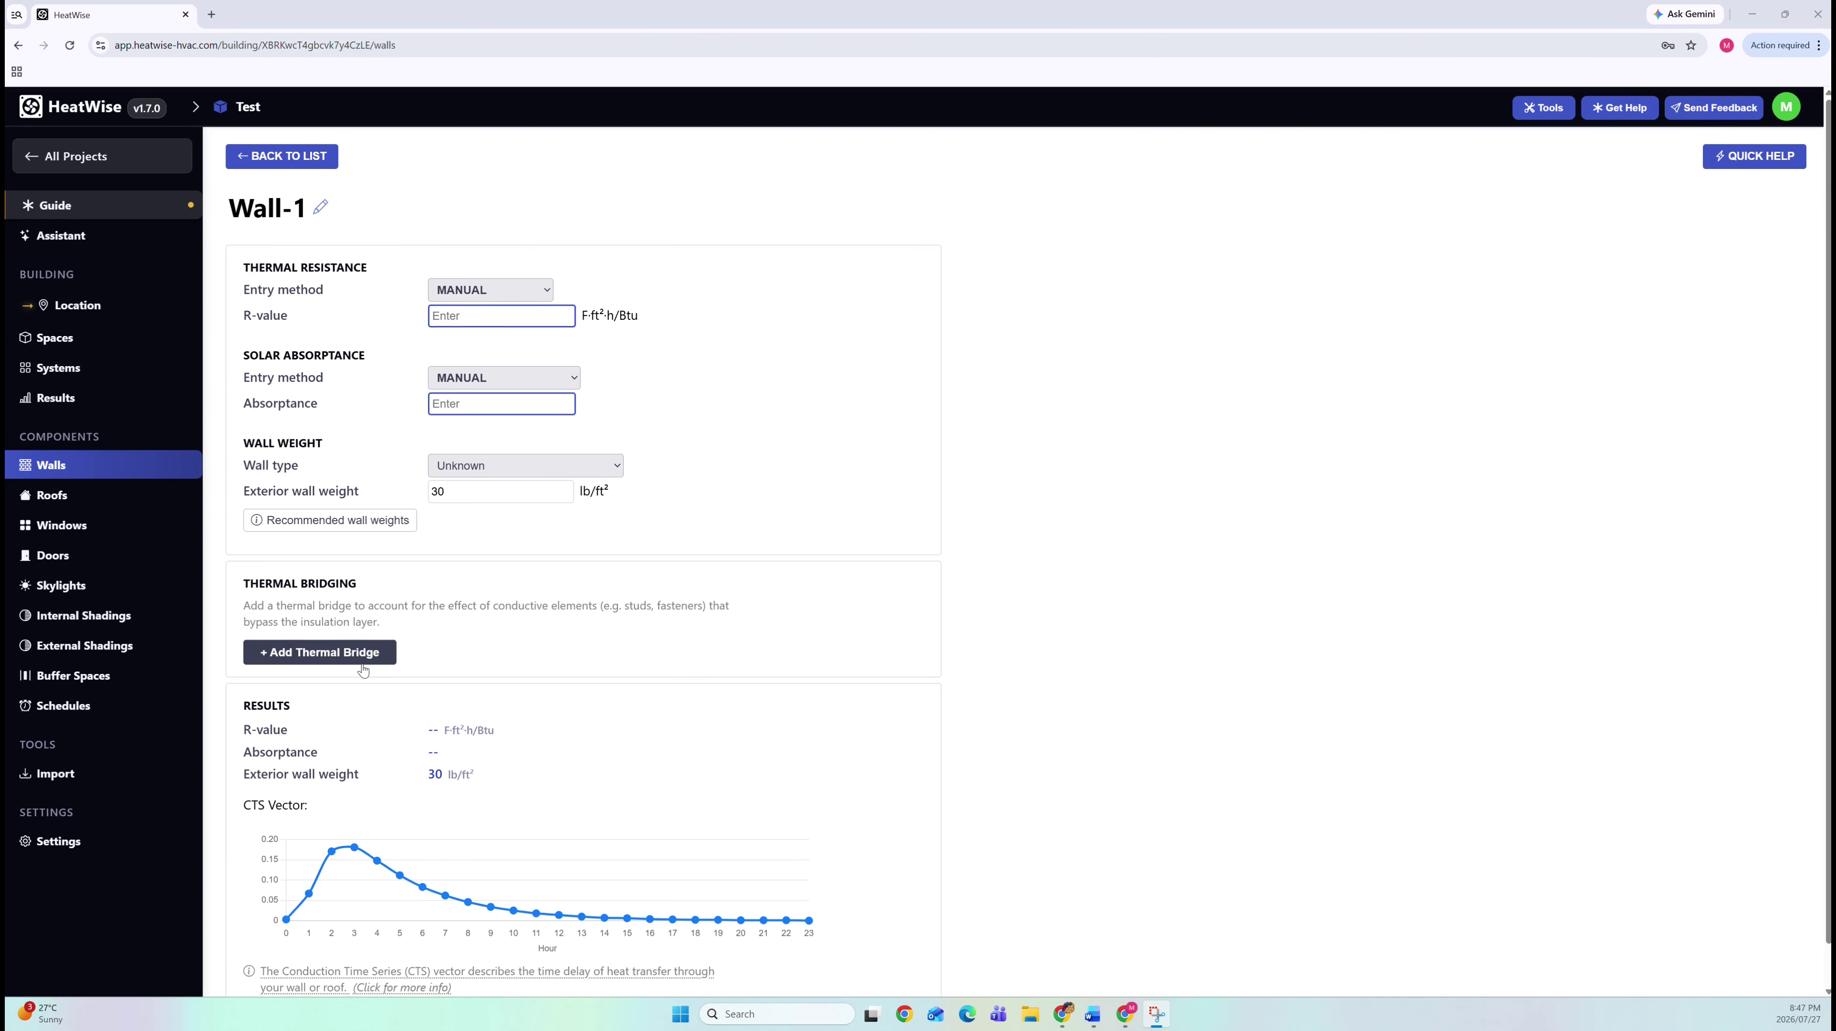
left_click(482, 315)
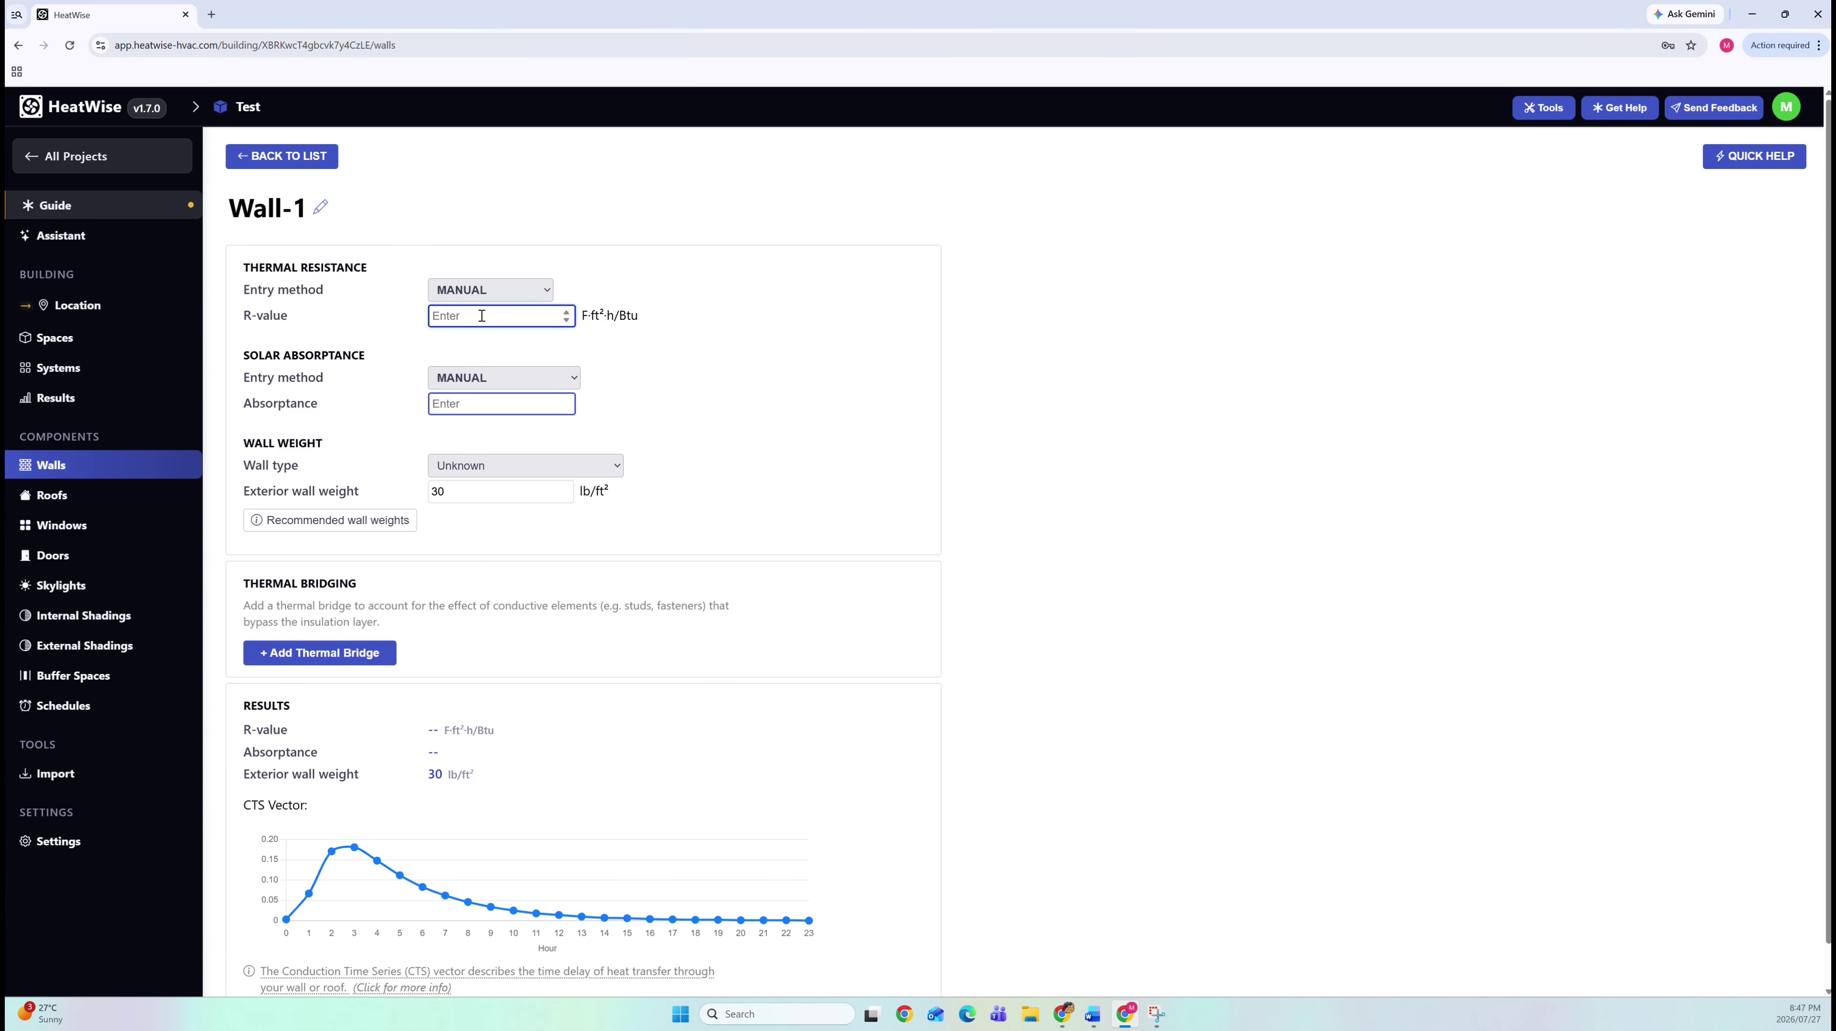
type("20")
left_click(477, 404)
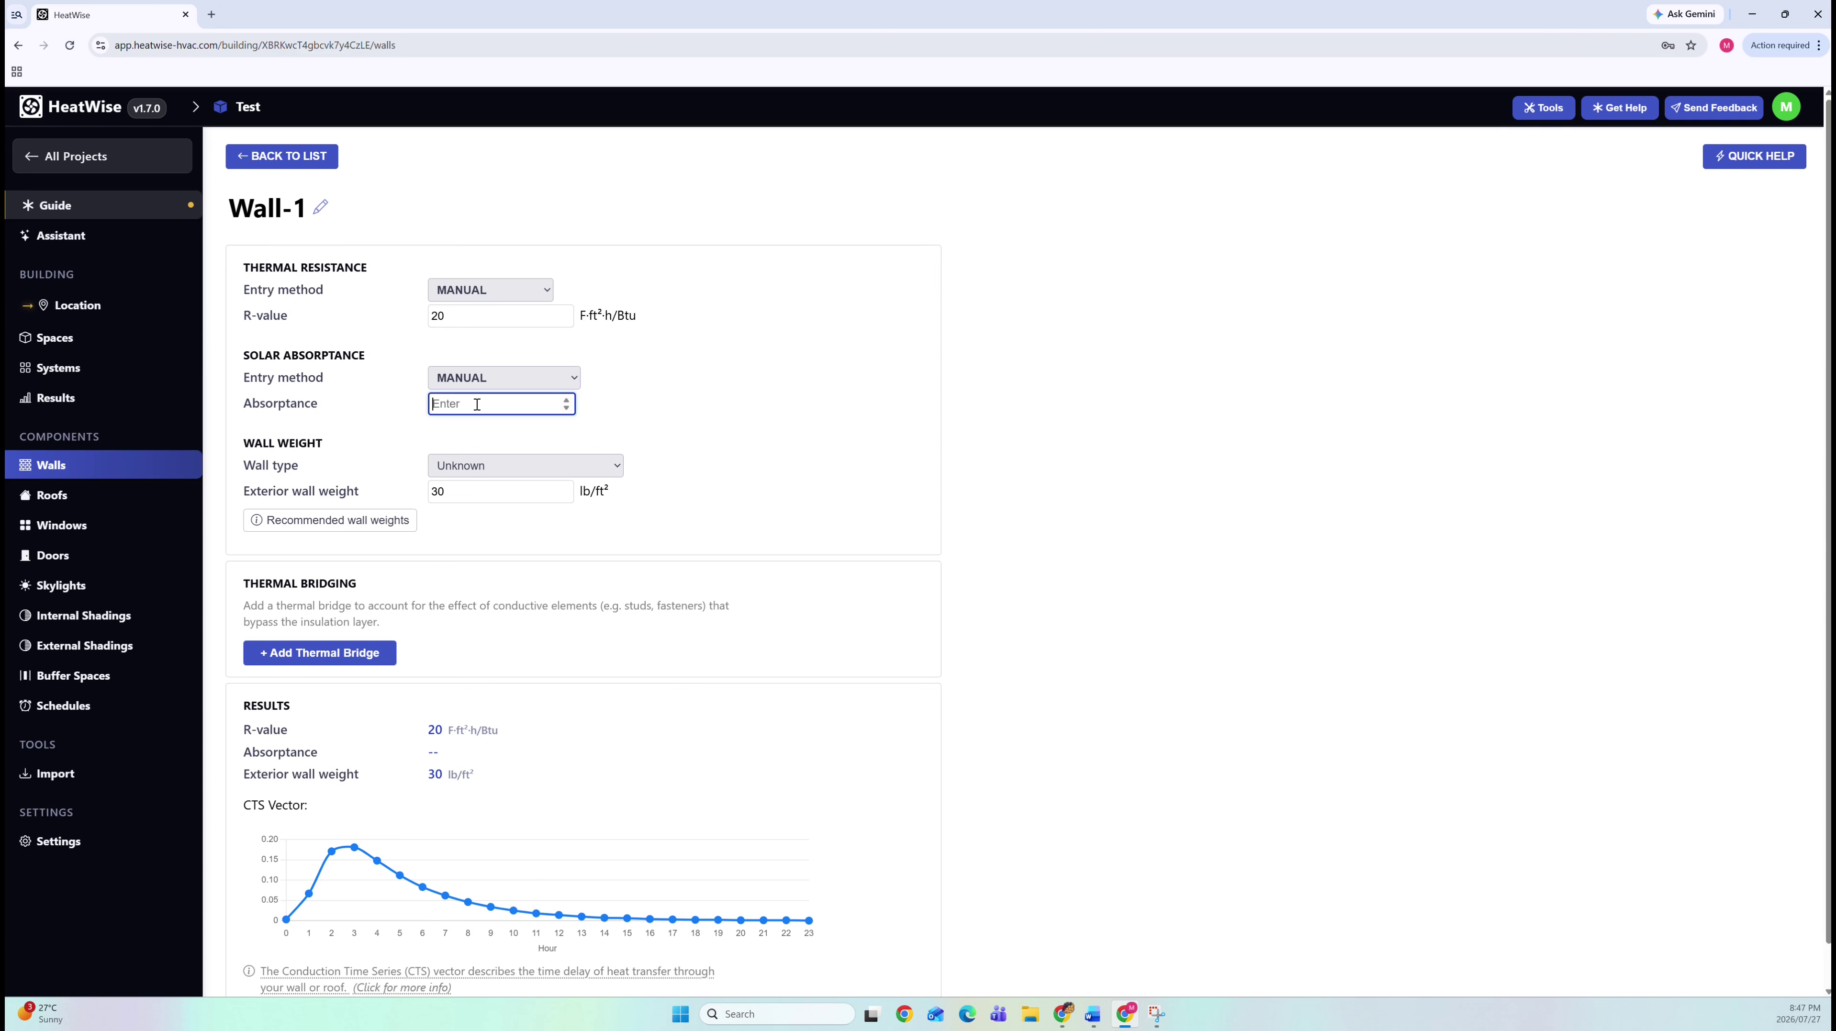
type("0.5")
left_click(607, 424)
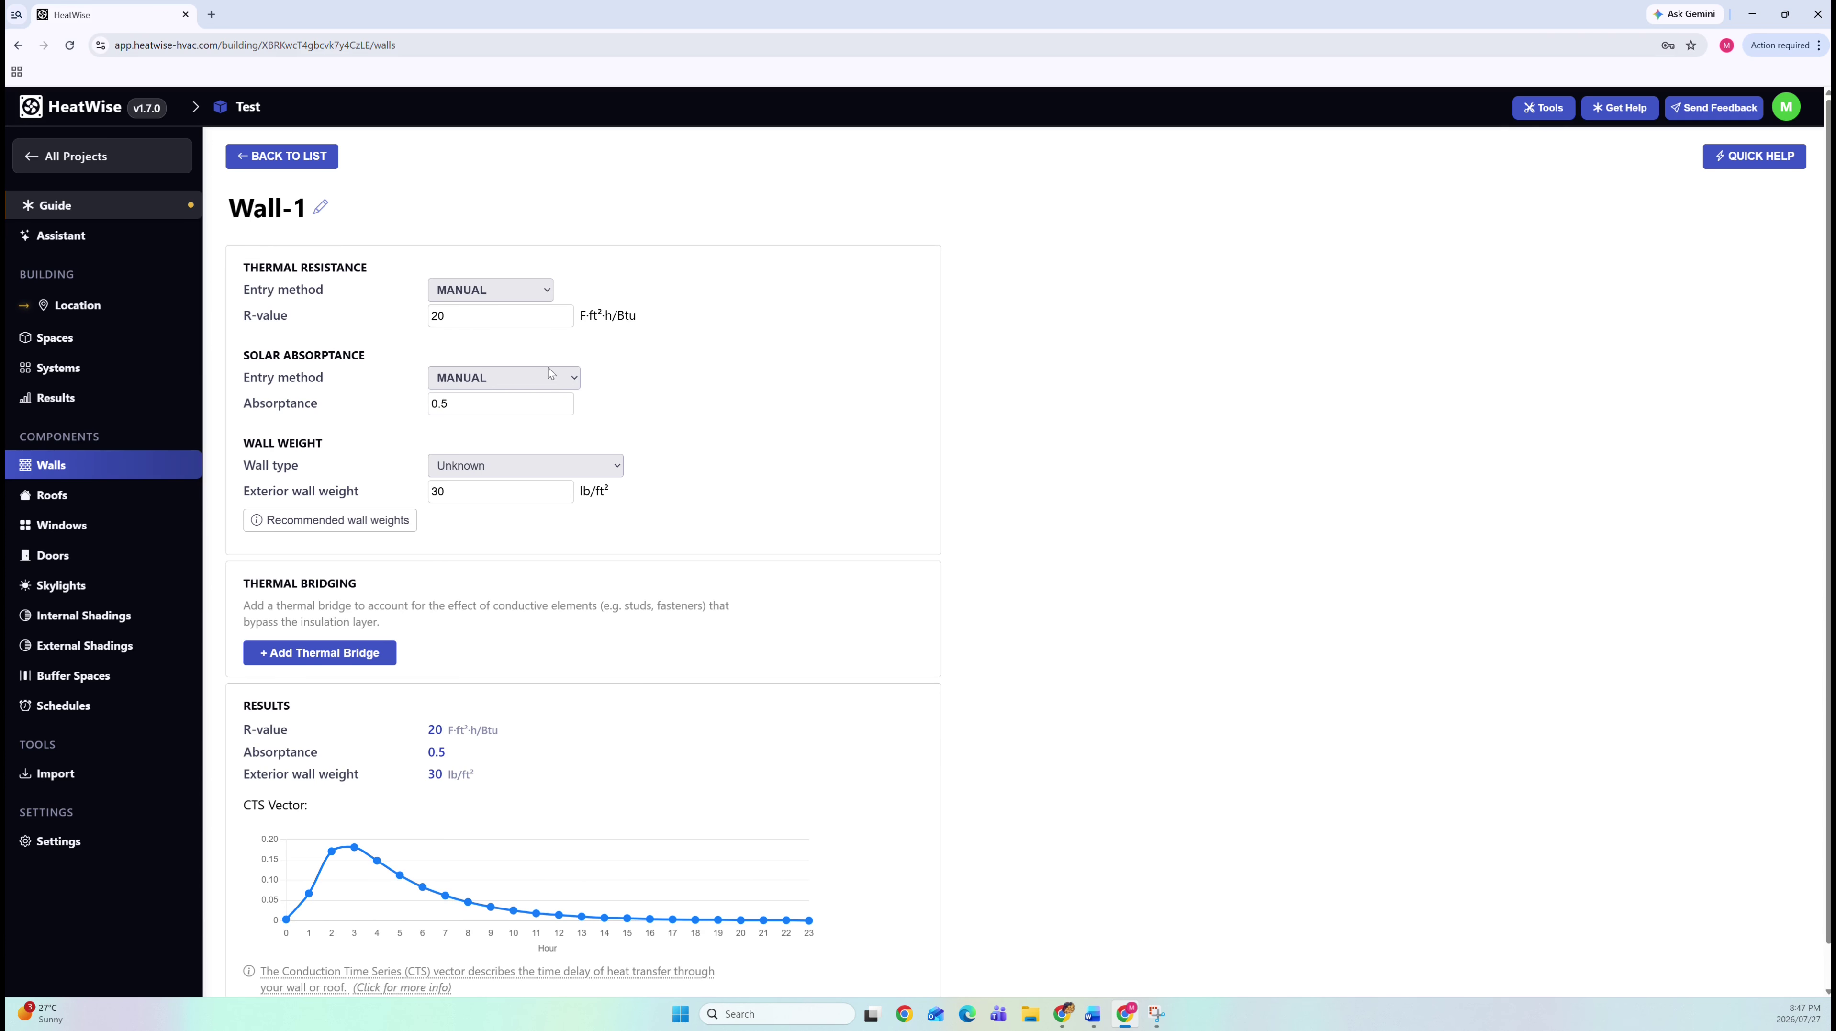
left_click(524, 293)
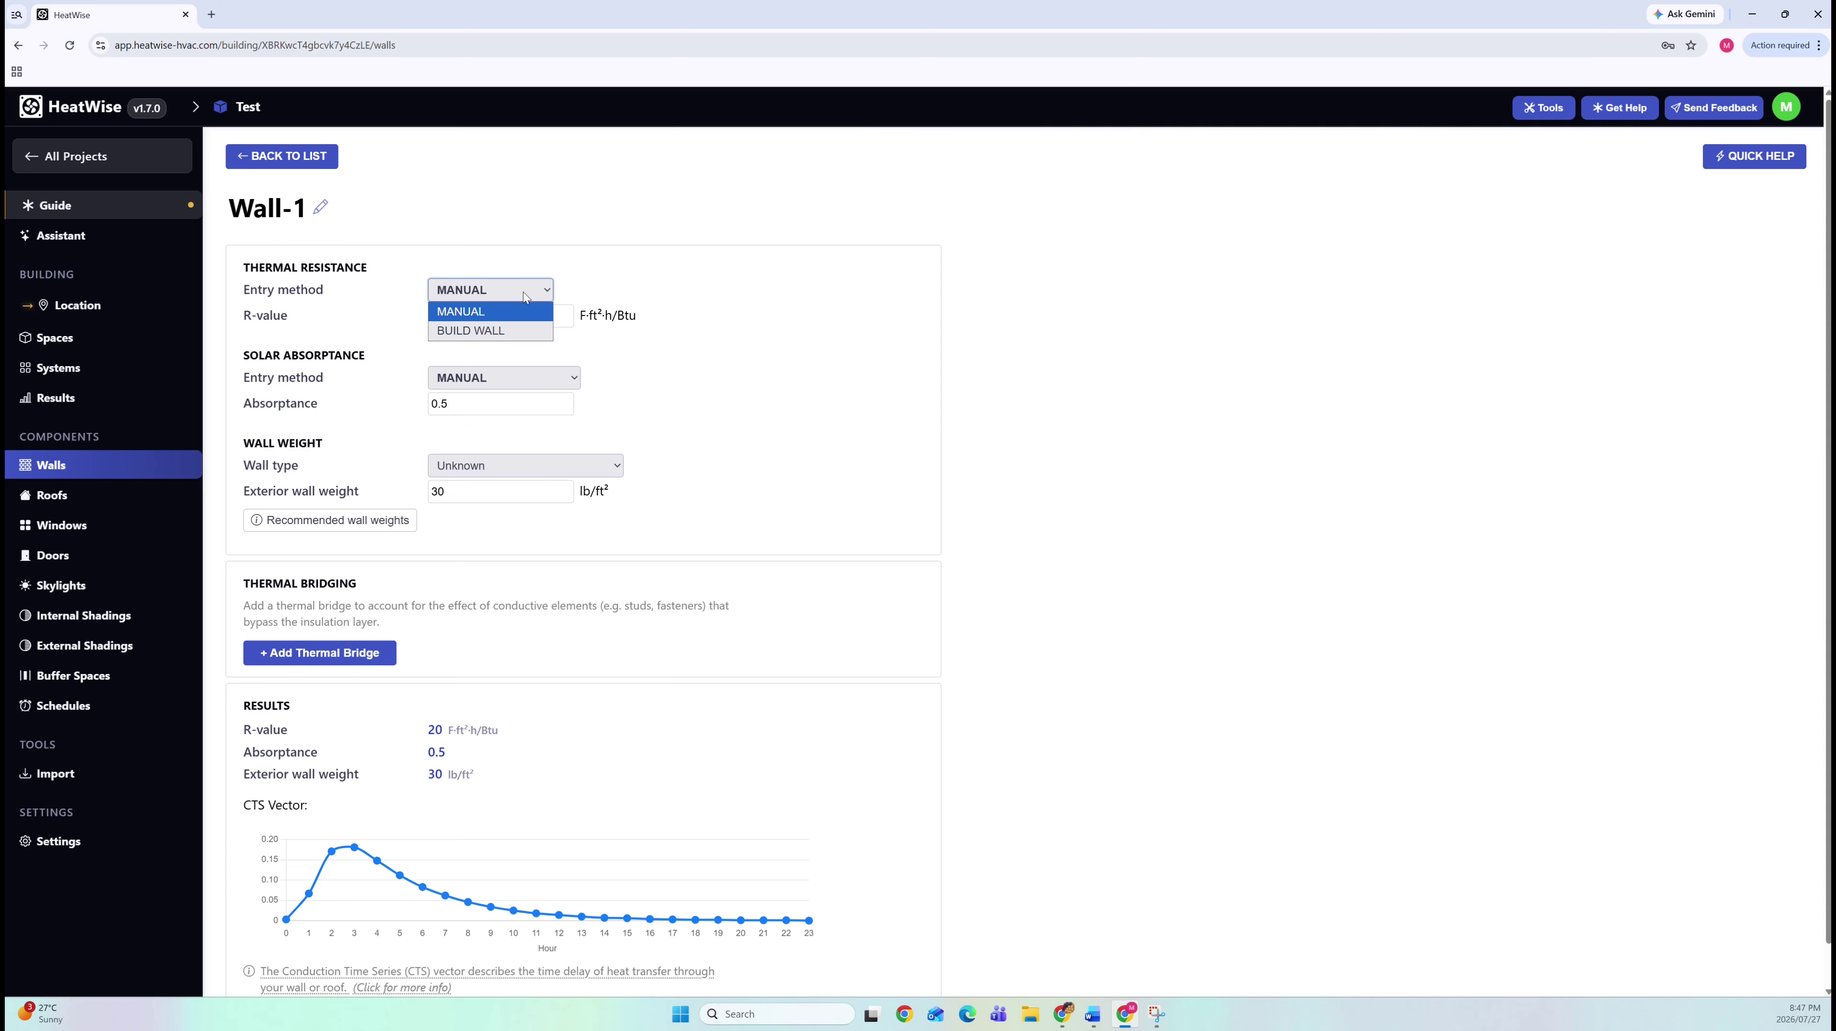
left_click(515, 296)
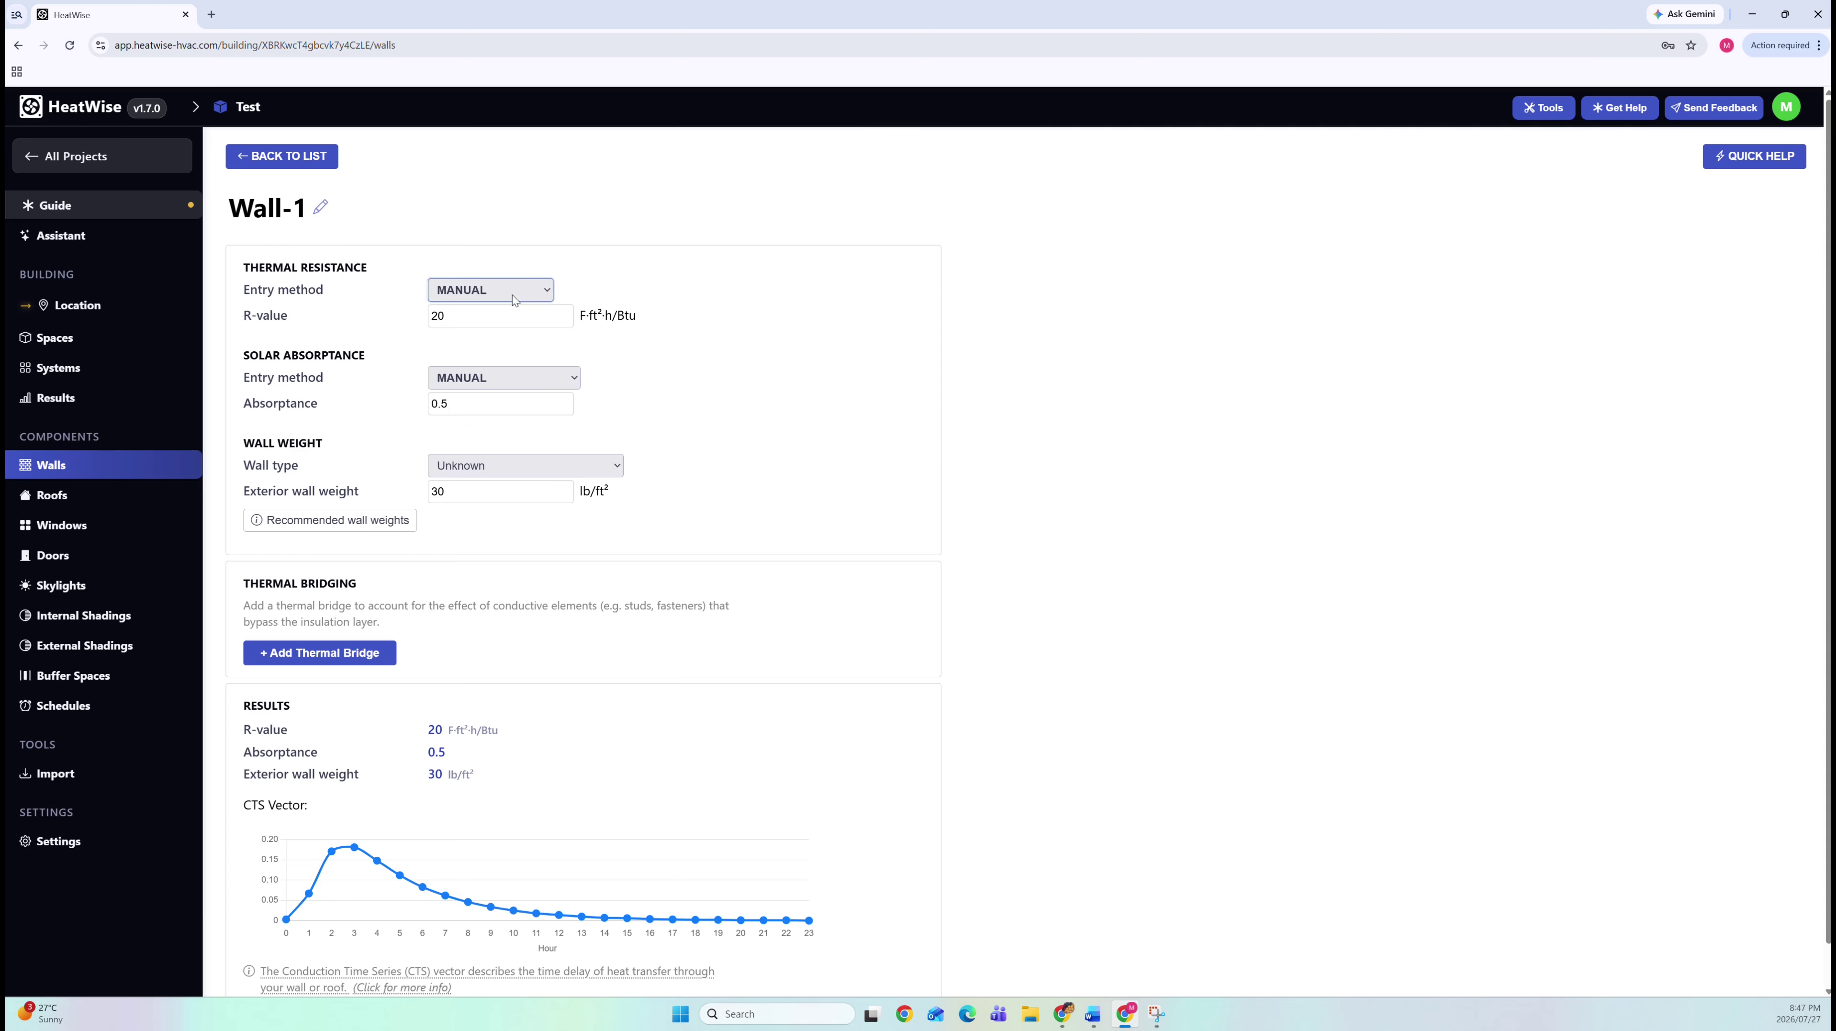
left_click(654, 331)
scroll(462, 403, "down", 1)
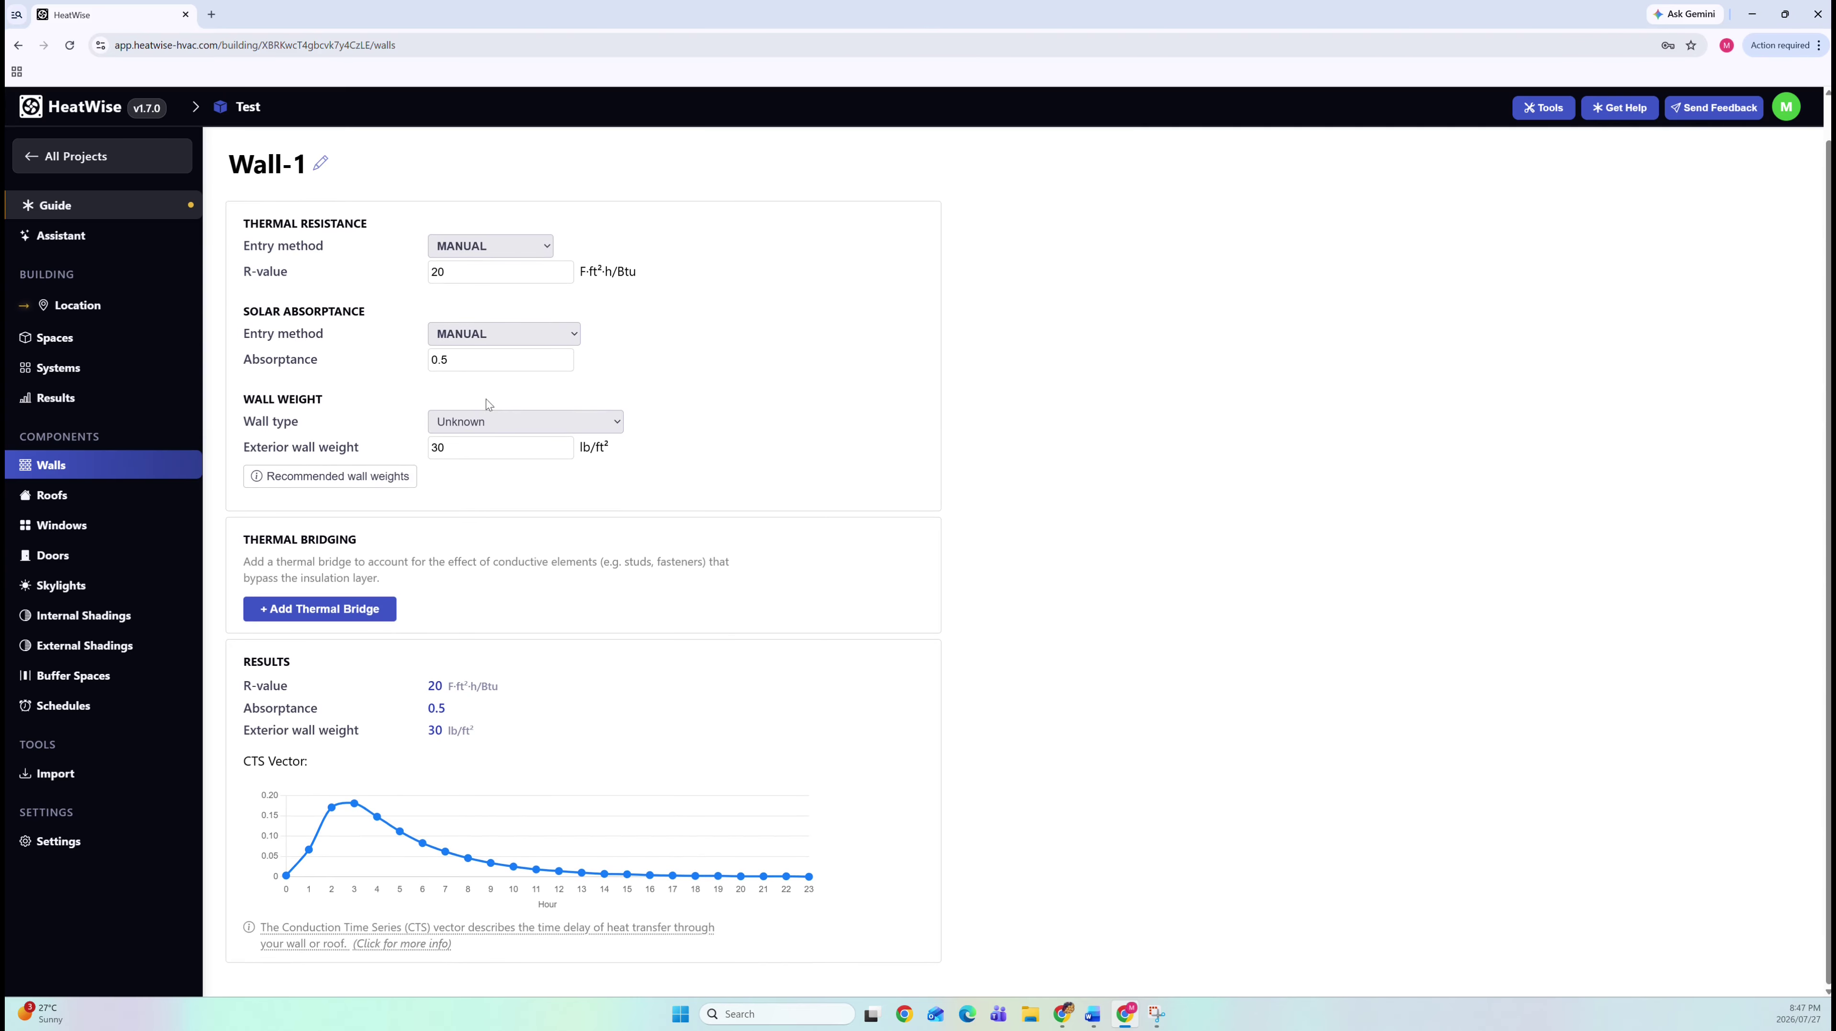
scroll(562, 334, "up", 1)
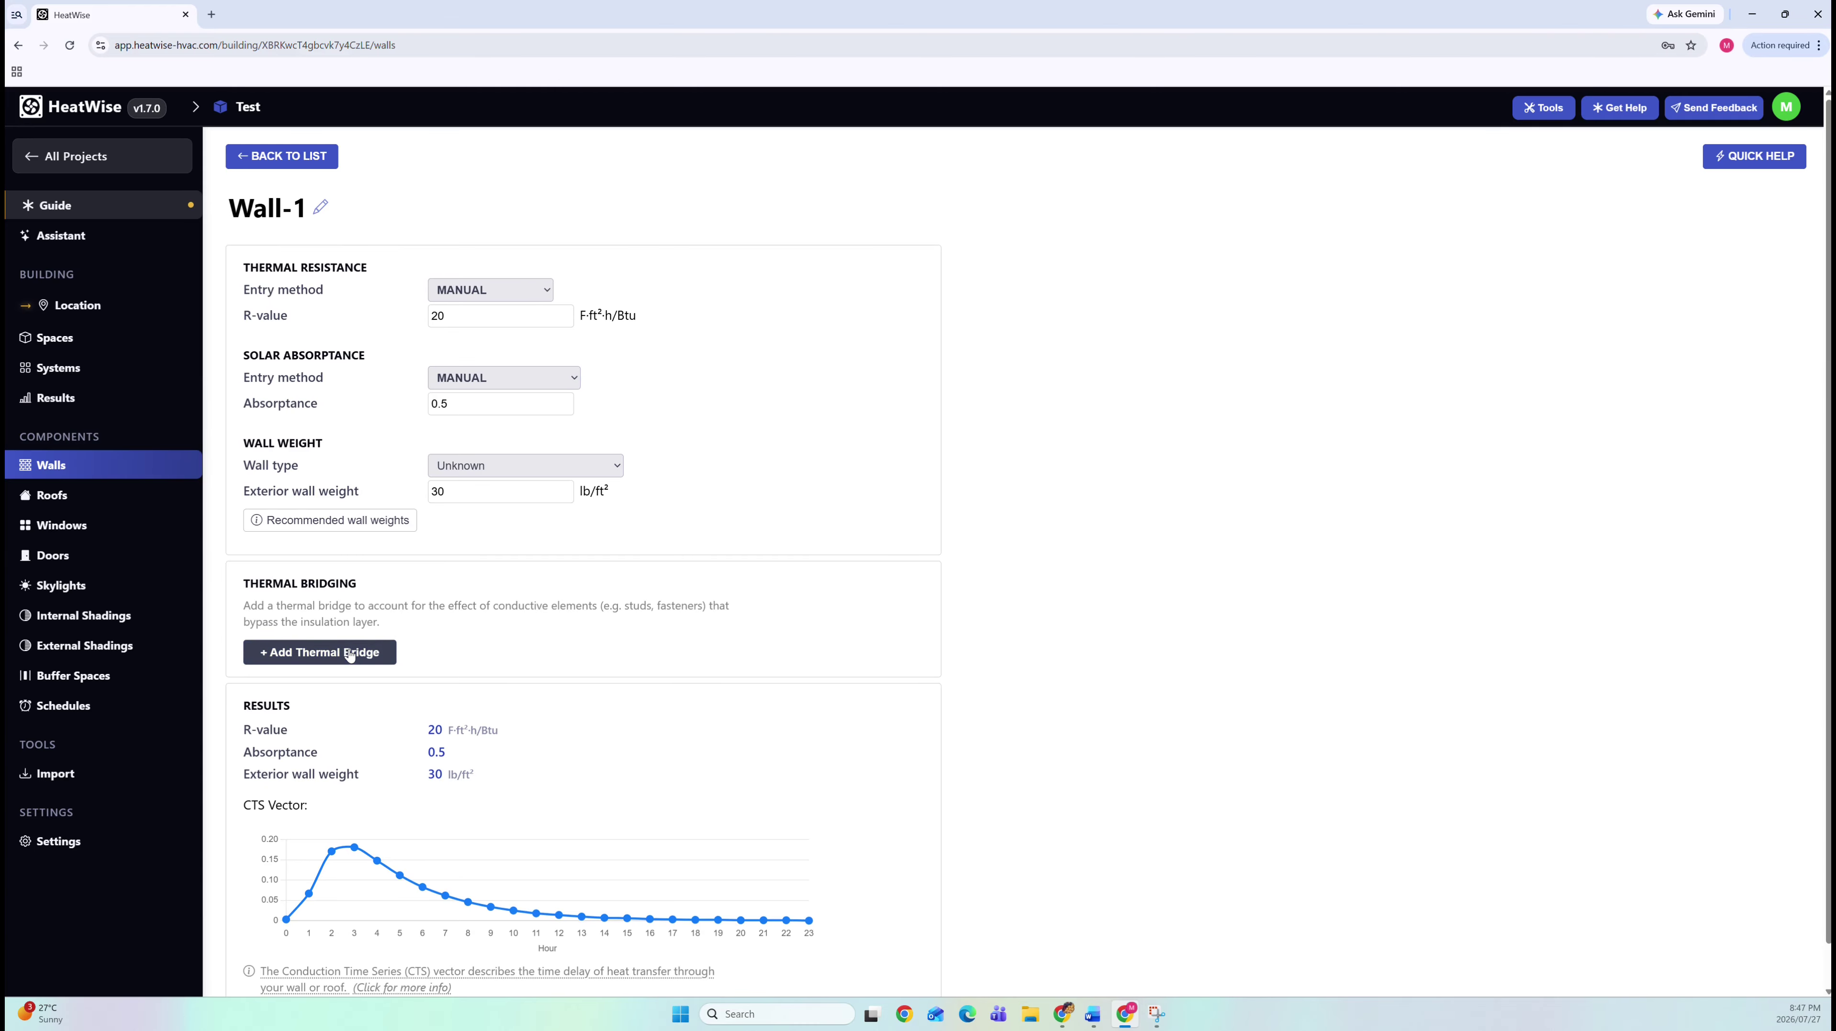
- Add three thermal bridges to Wall-1
left_click(323, 661)
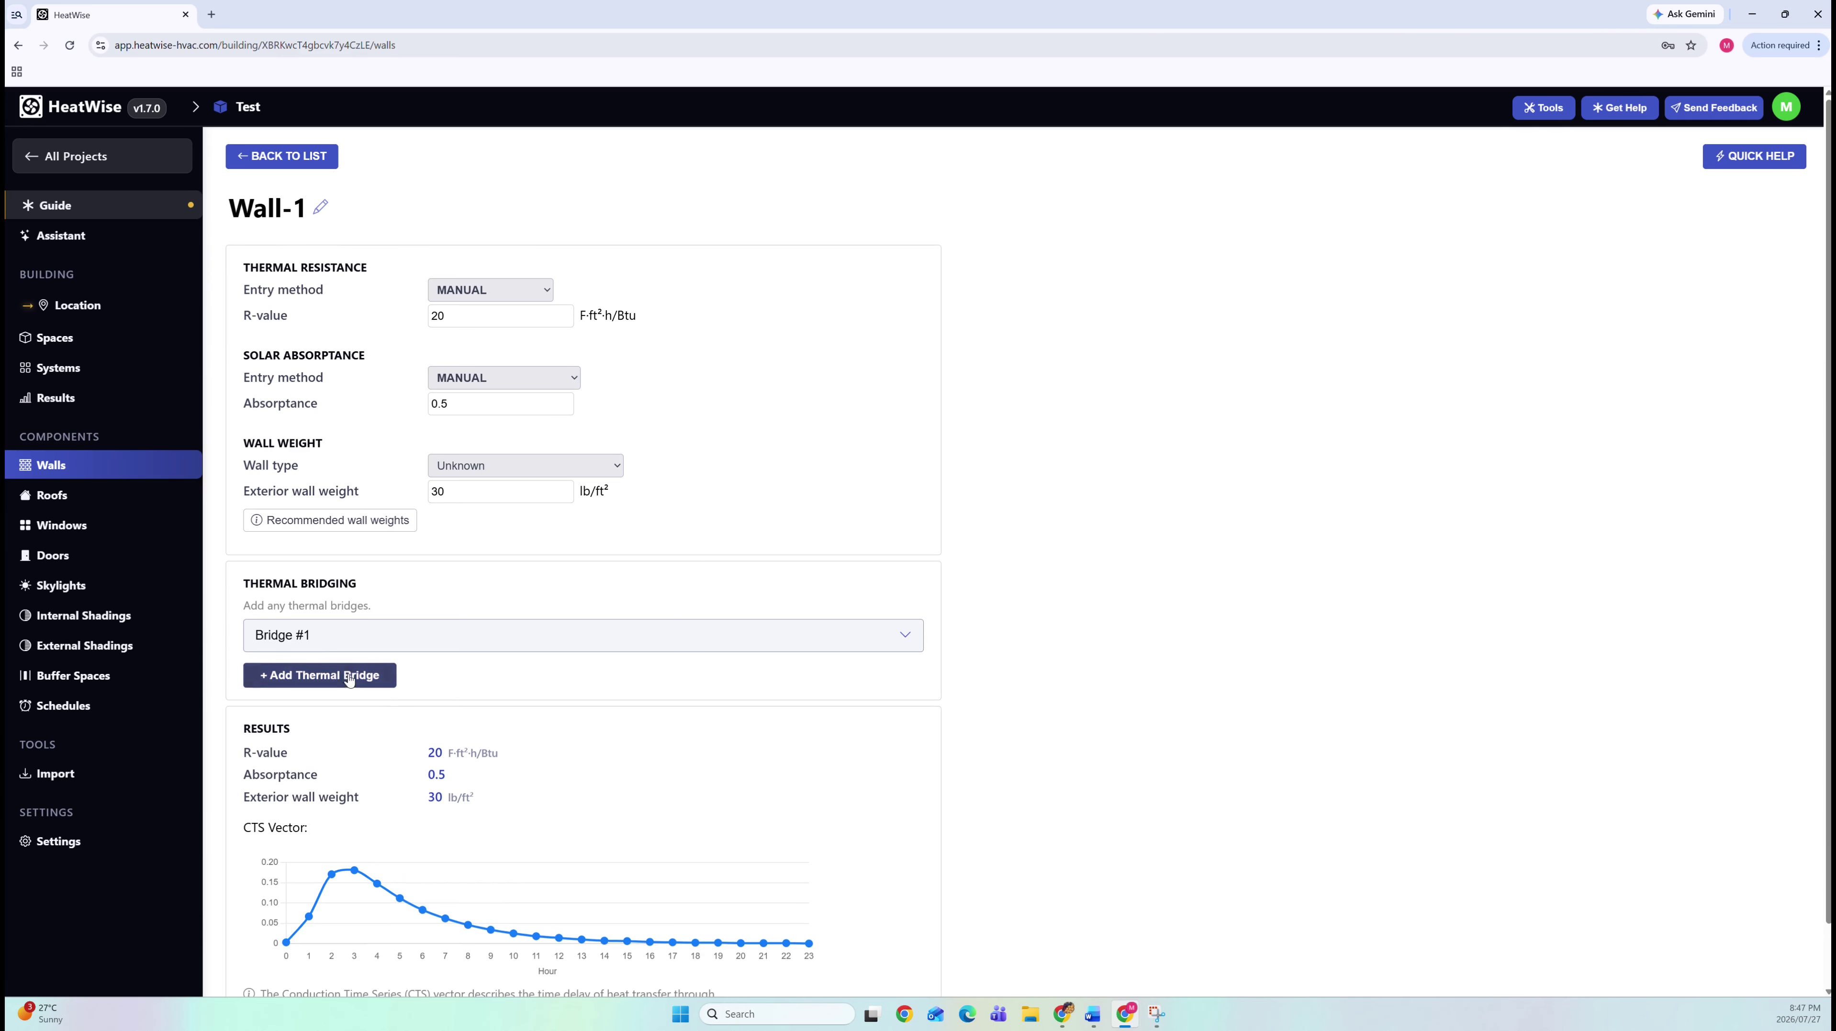
left_click(336, 682)
left_click(336, 715)
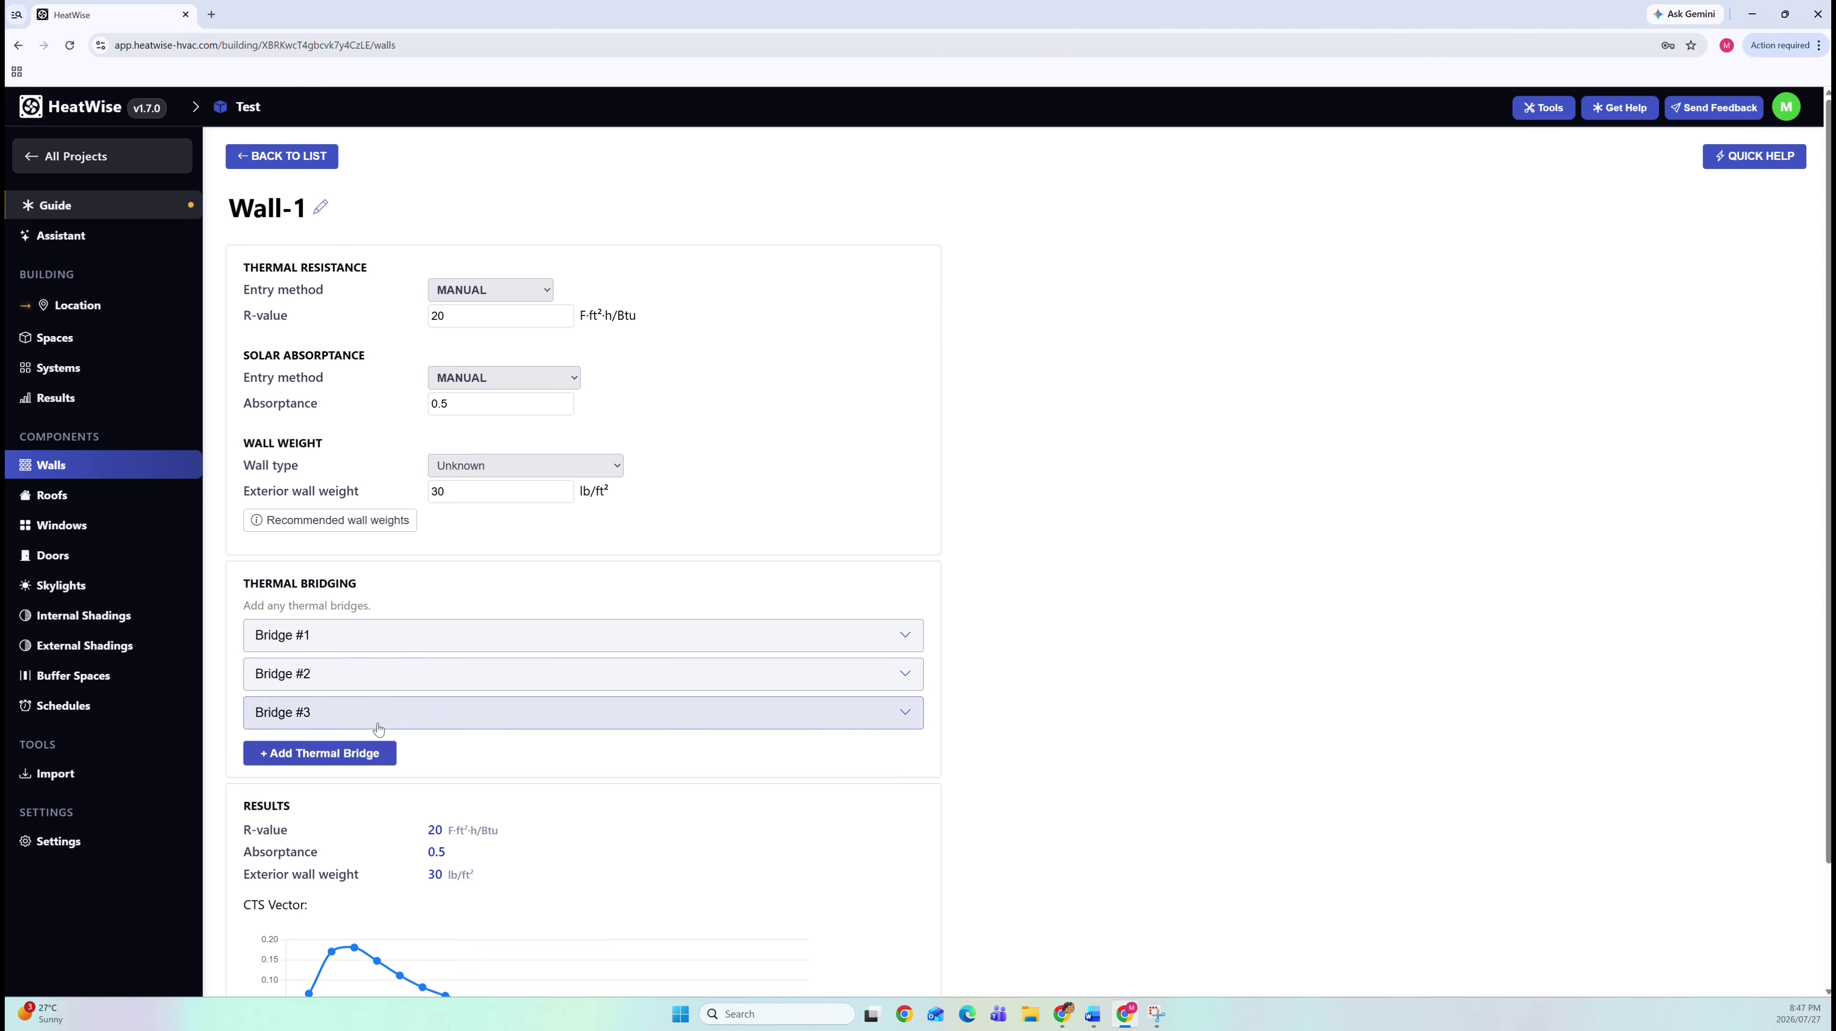
- Delete thermal bridges #3 and #2 from the wall
left_click(336, 713)
left_click(311, 911)
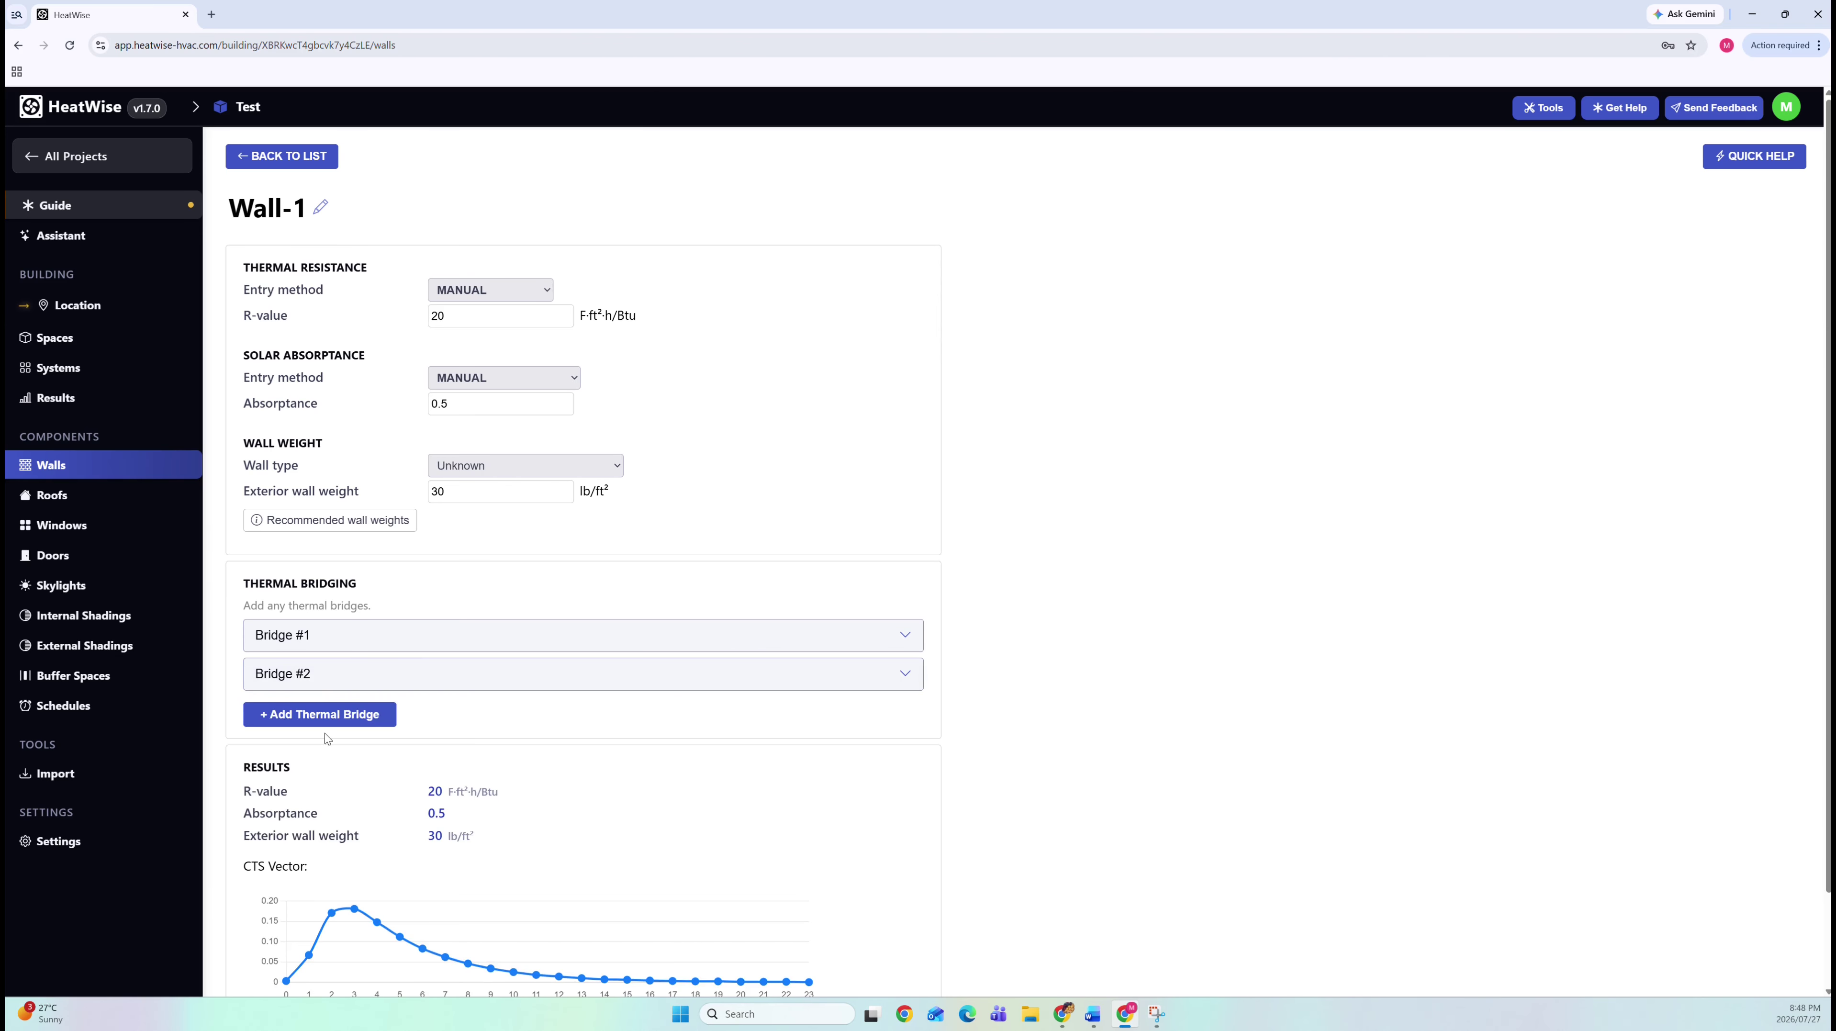
left_click(325, 675)
left_click(302, 874)
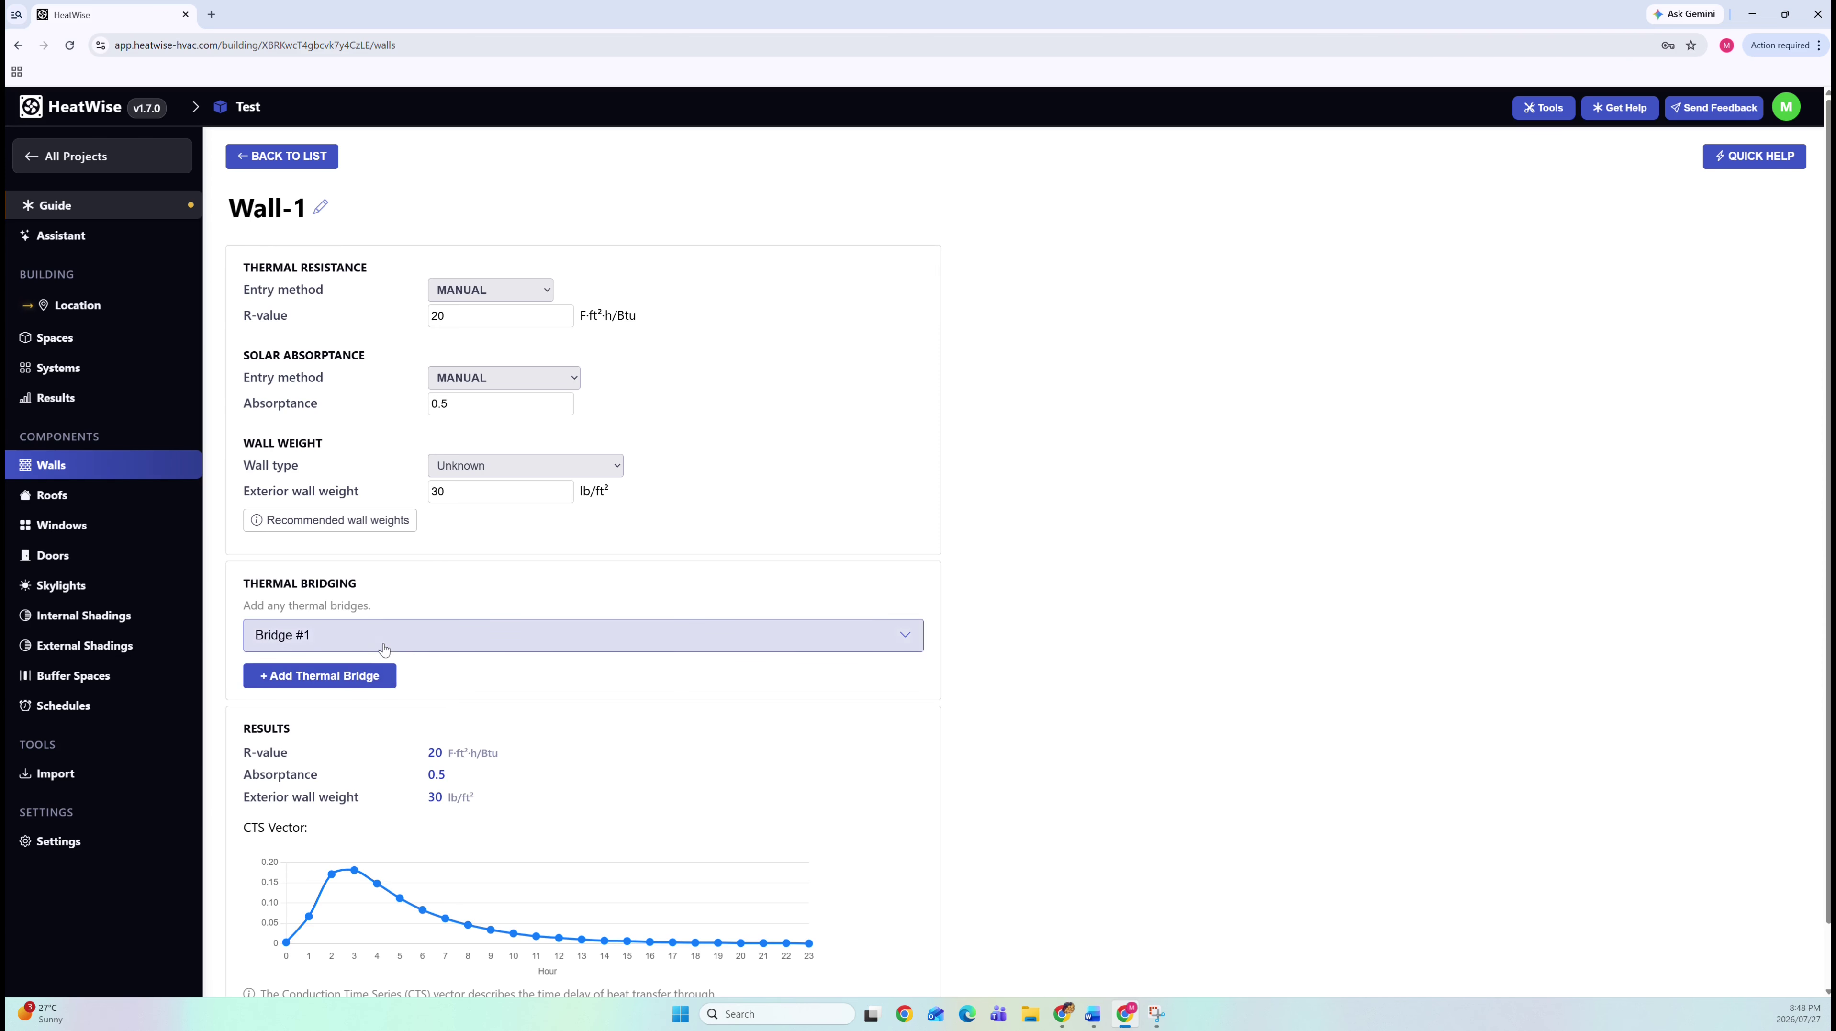
- Expand Bridge #1 and review the entry methods offered for its R-value and area
left_click(426, 646)
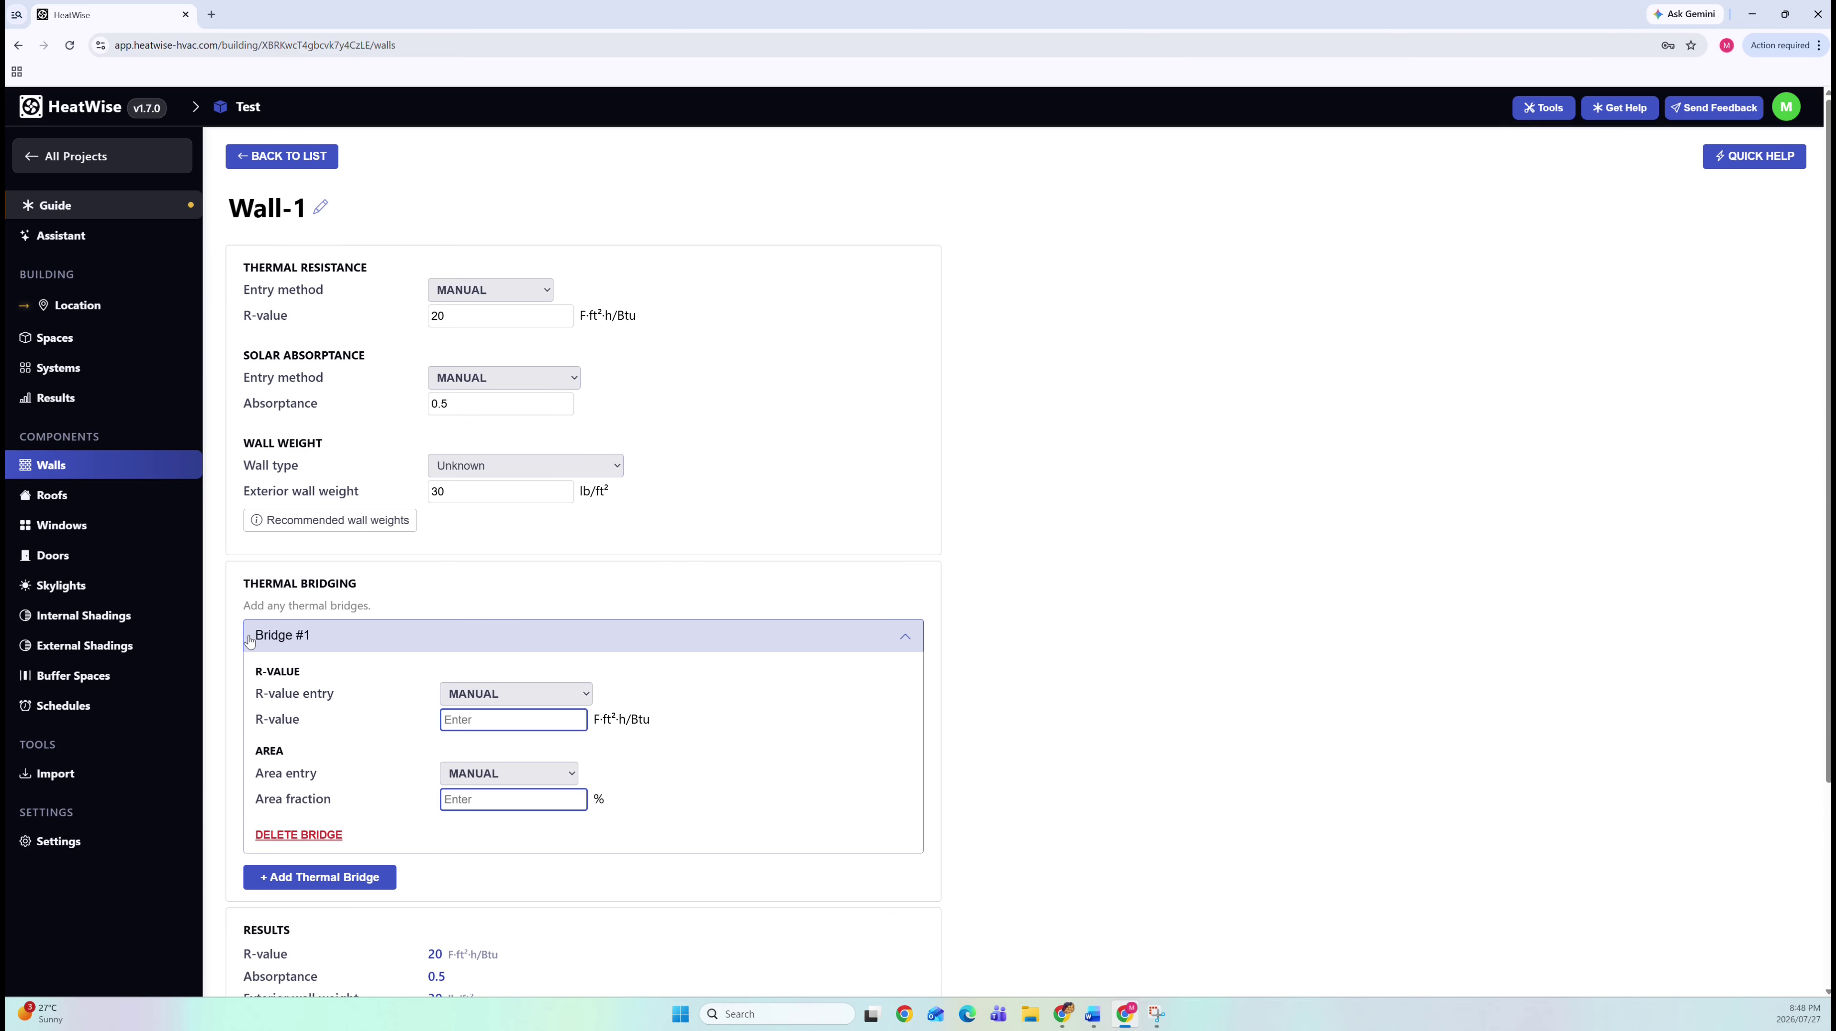
scroll(491, 607, "down", 1)
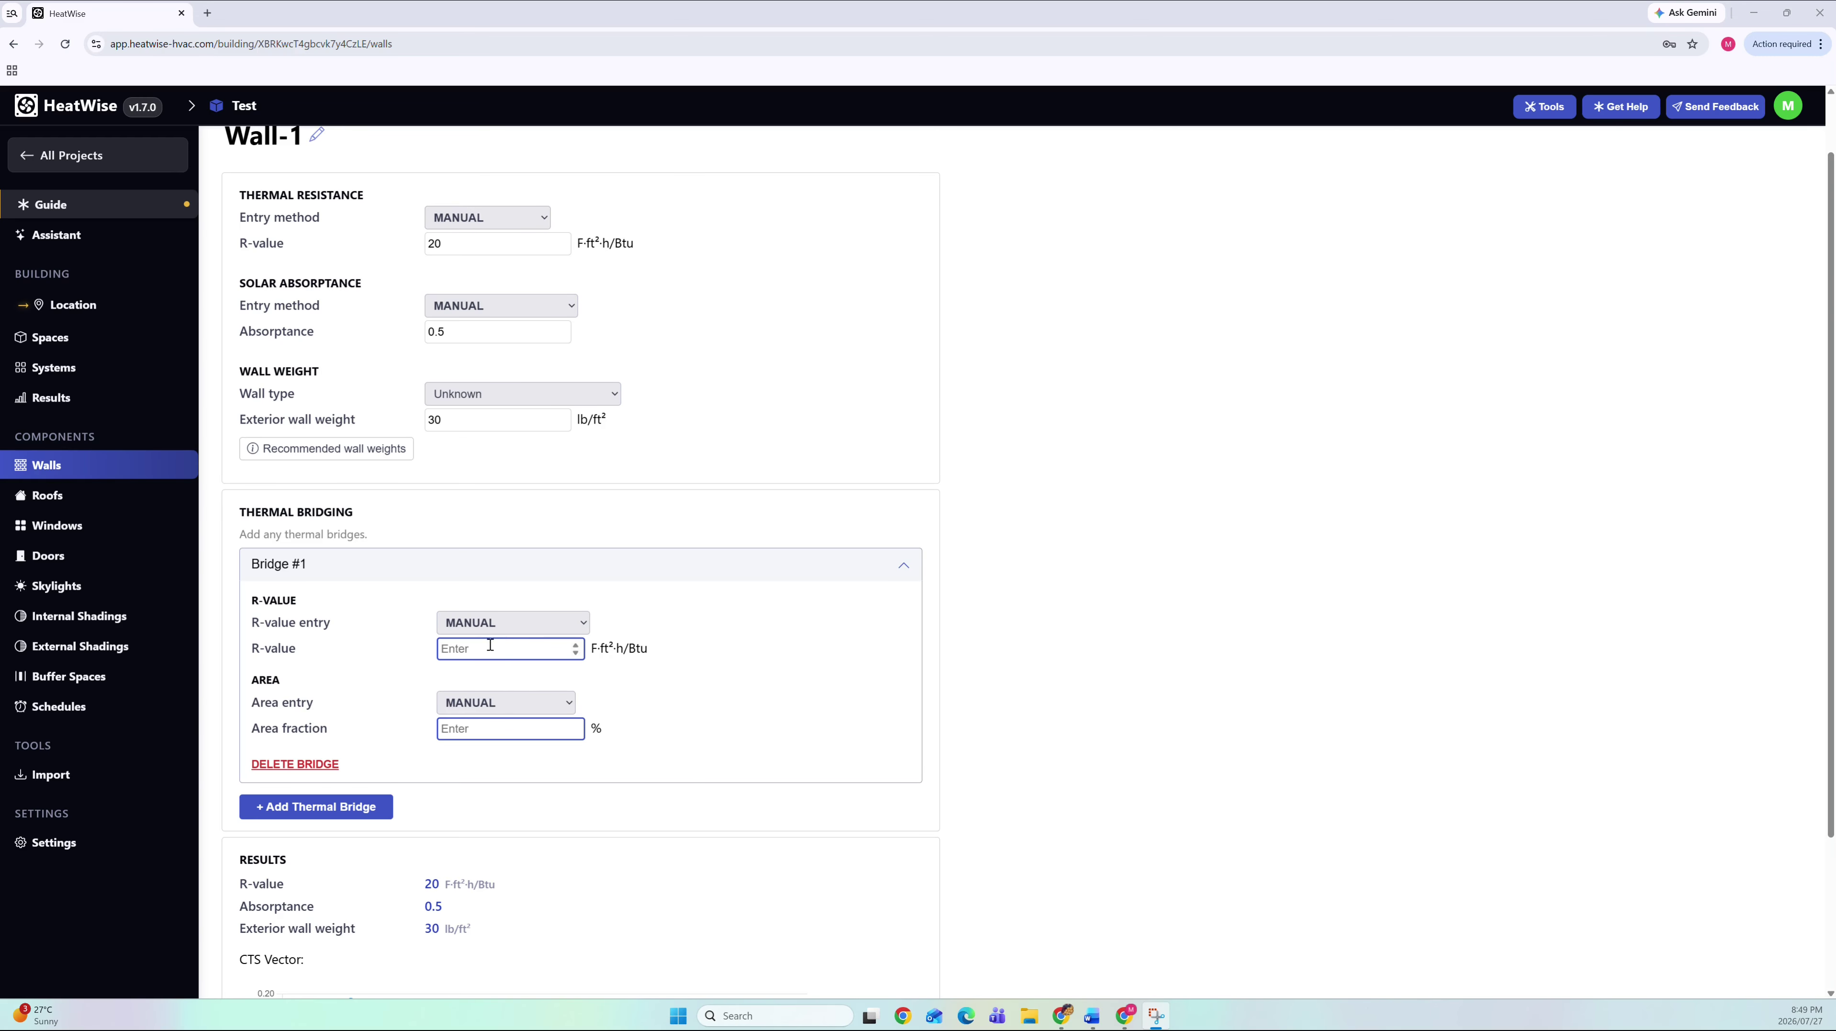
left_click(484, 627)
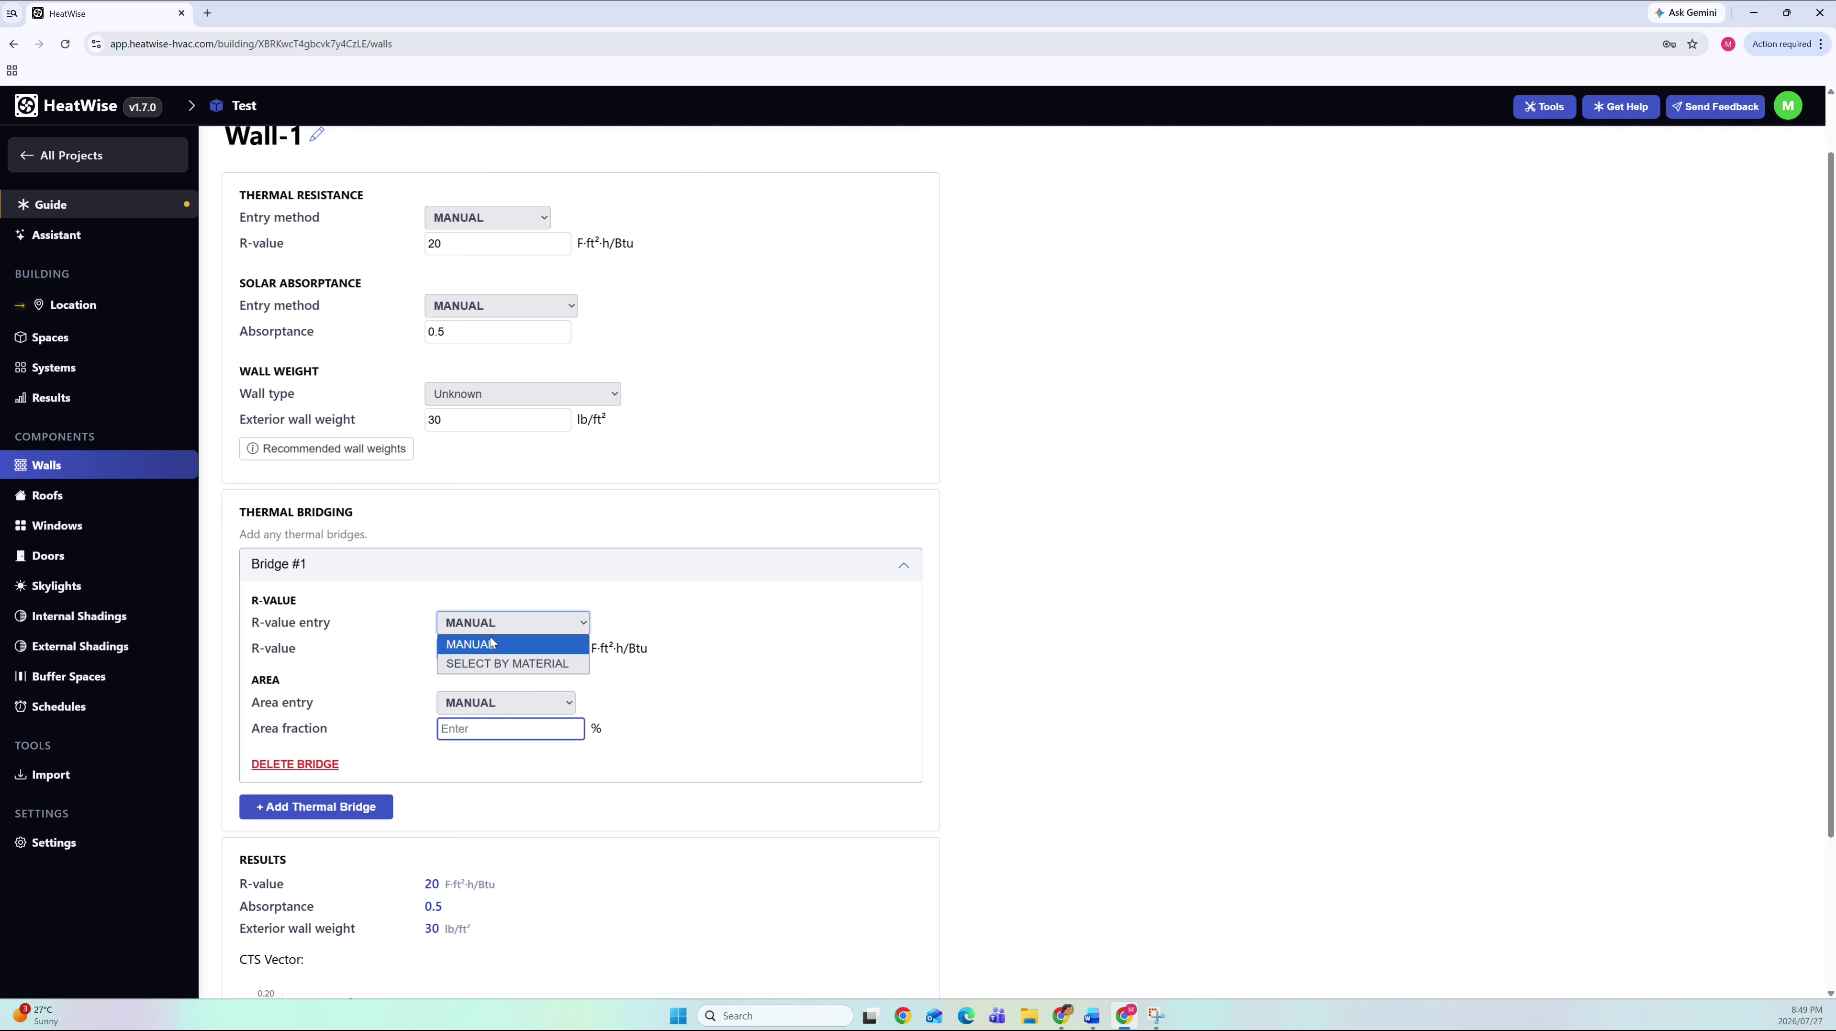
left_click(489, 630)
left_click(490, 699)
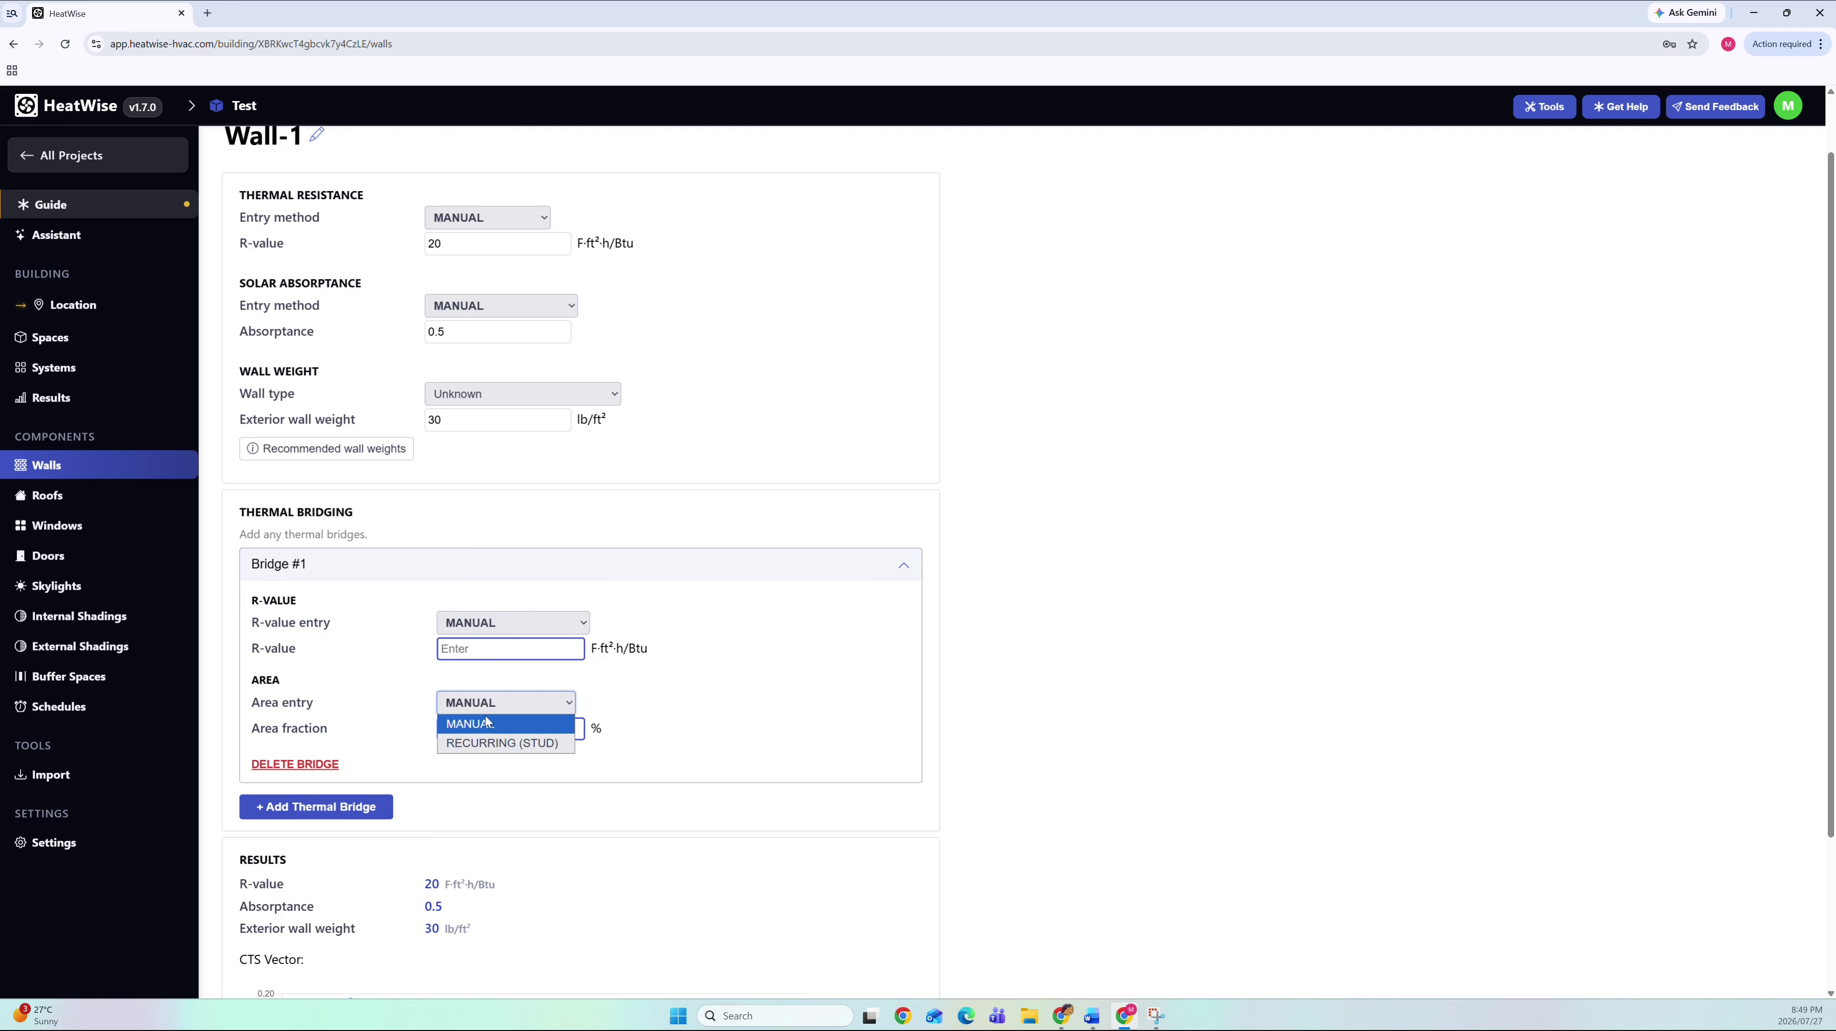
left_click(486, 713)
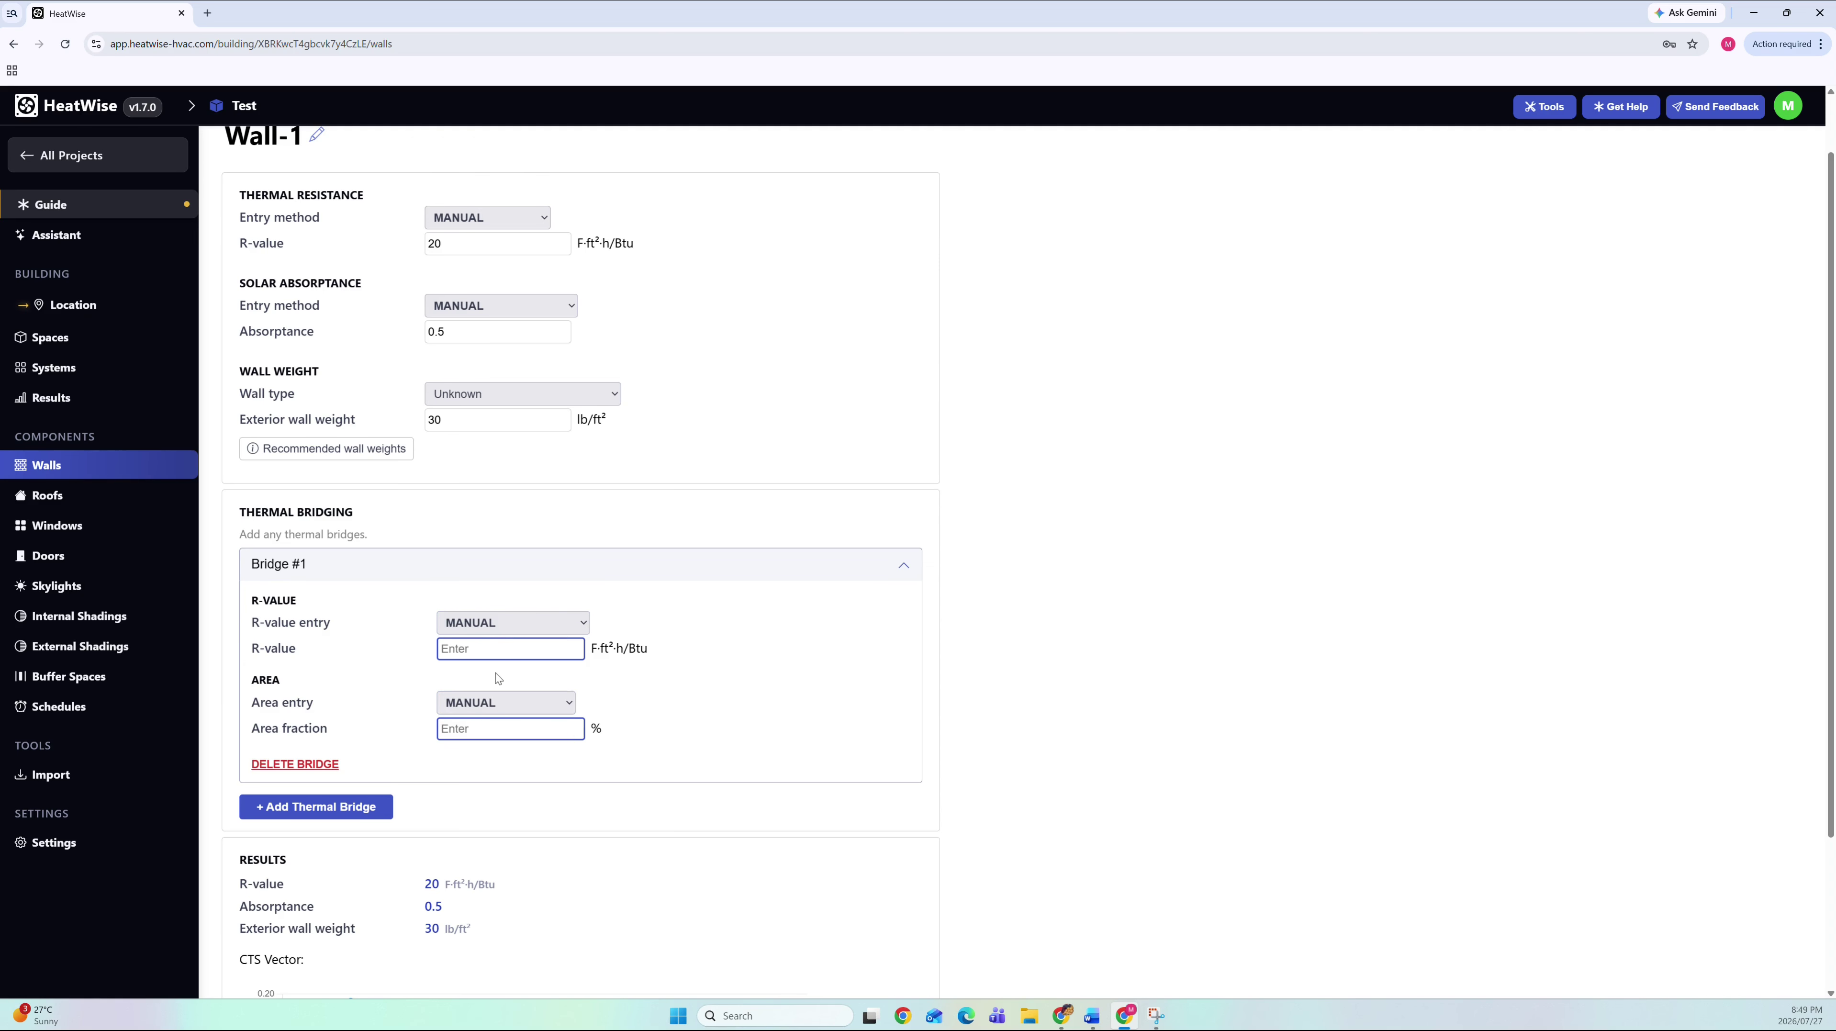
- Set Bridge #1's manual R-value to 2 F·ft²·h/Btu
left_click(479, 652)
left_click_drag(253, 651, 300, 655)
left_click(300, 655)
left_click(452, 645)
scroll(358, 657, "up", 1)
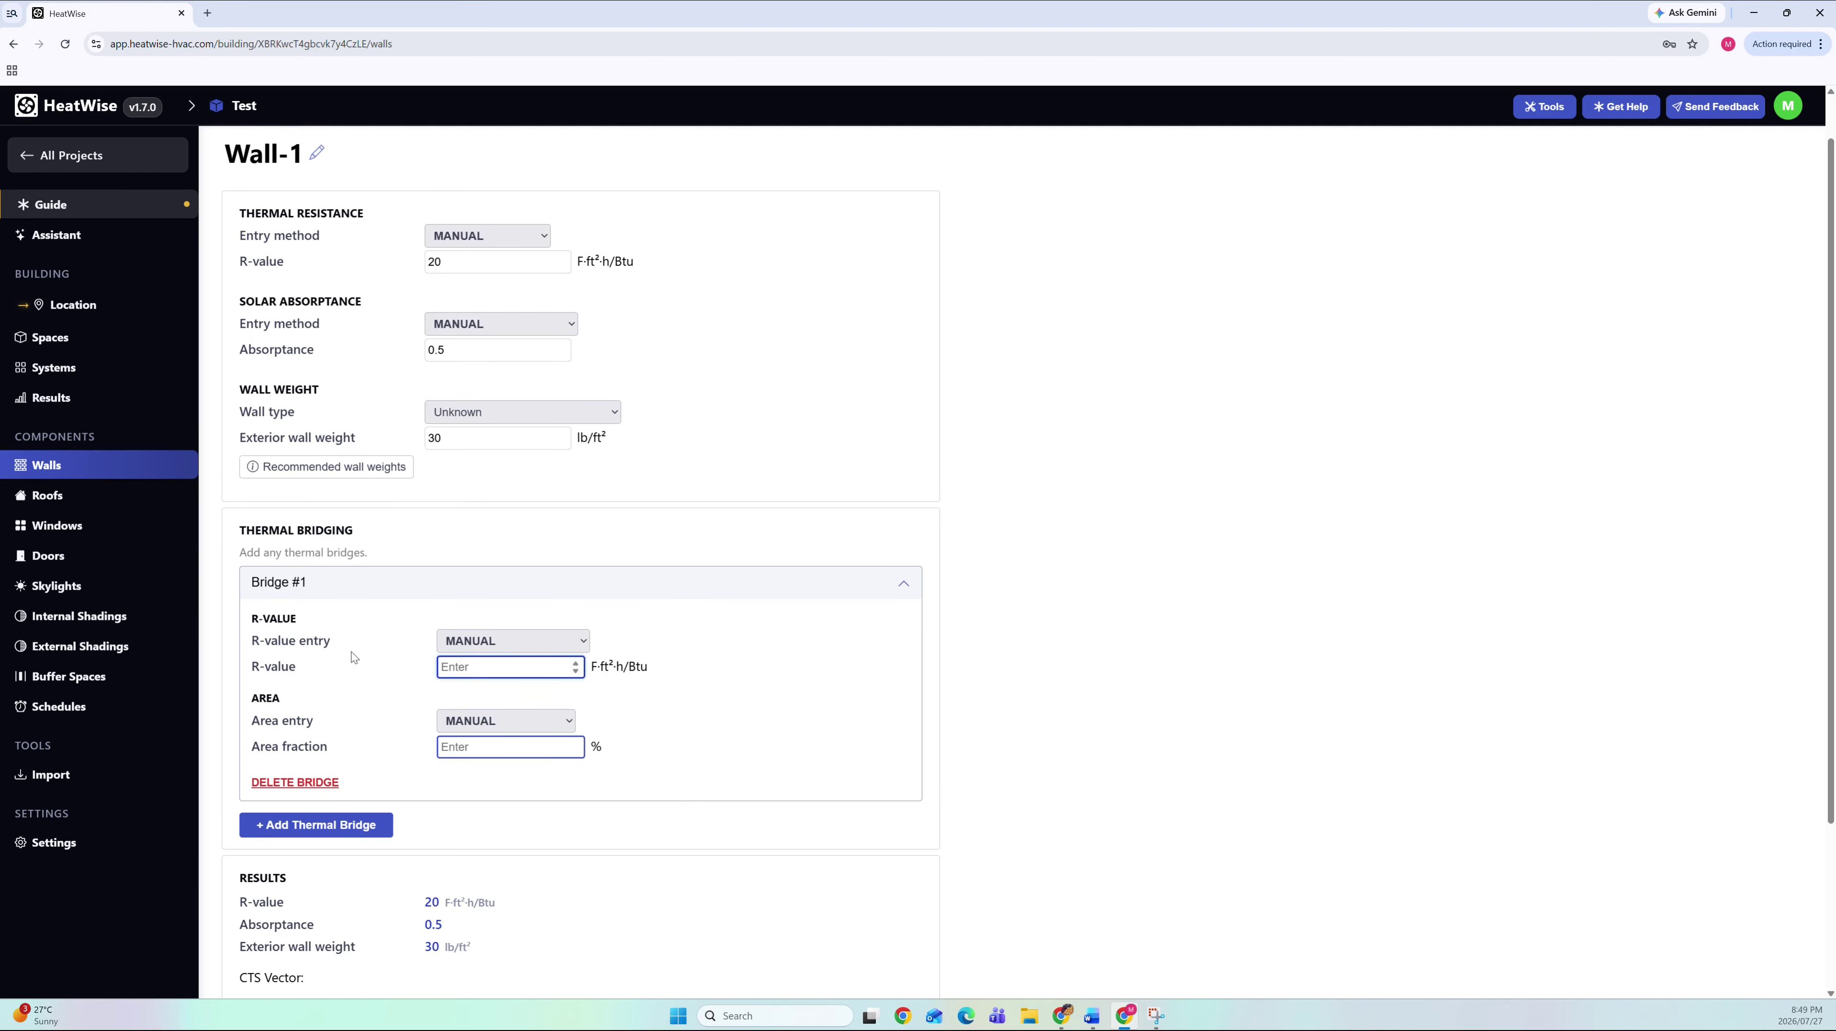
type("2")
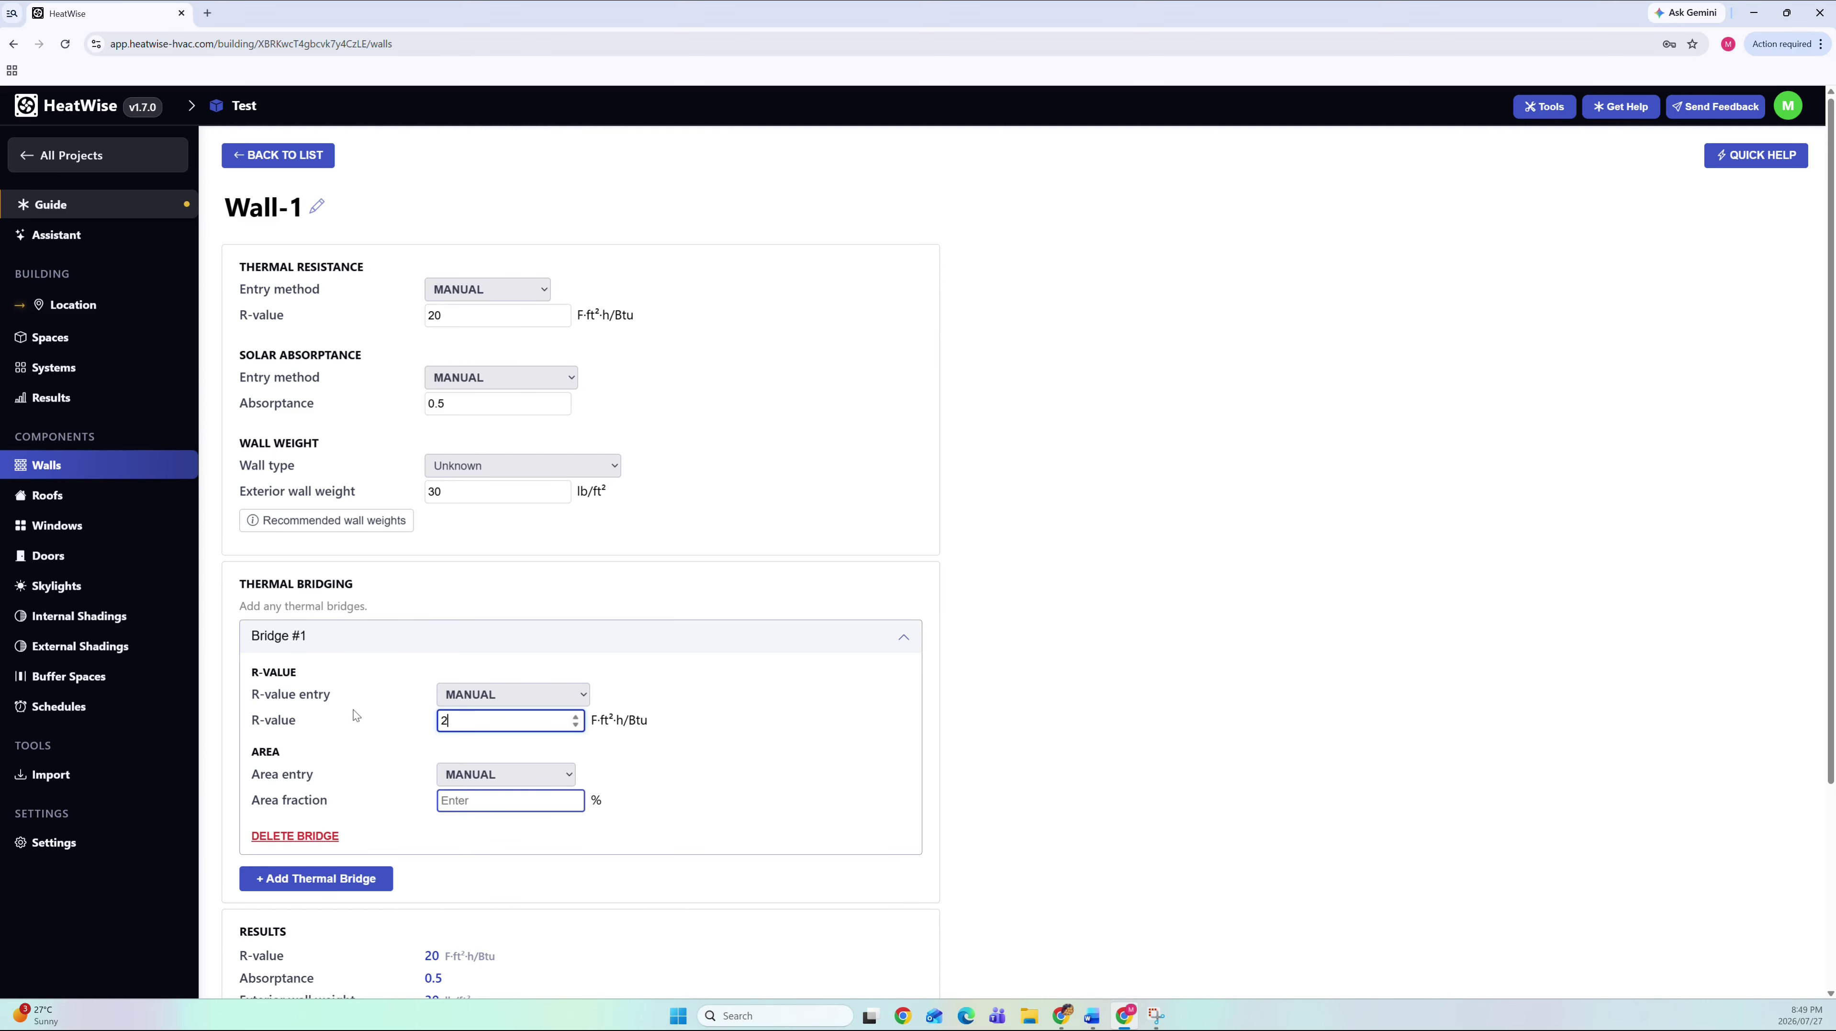
left_click(354, 724)
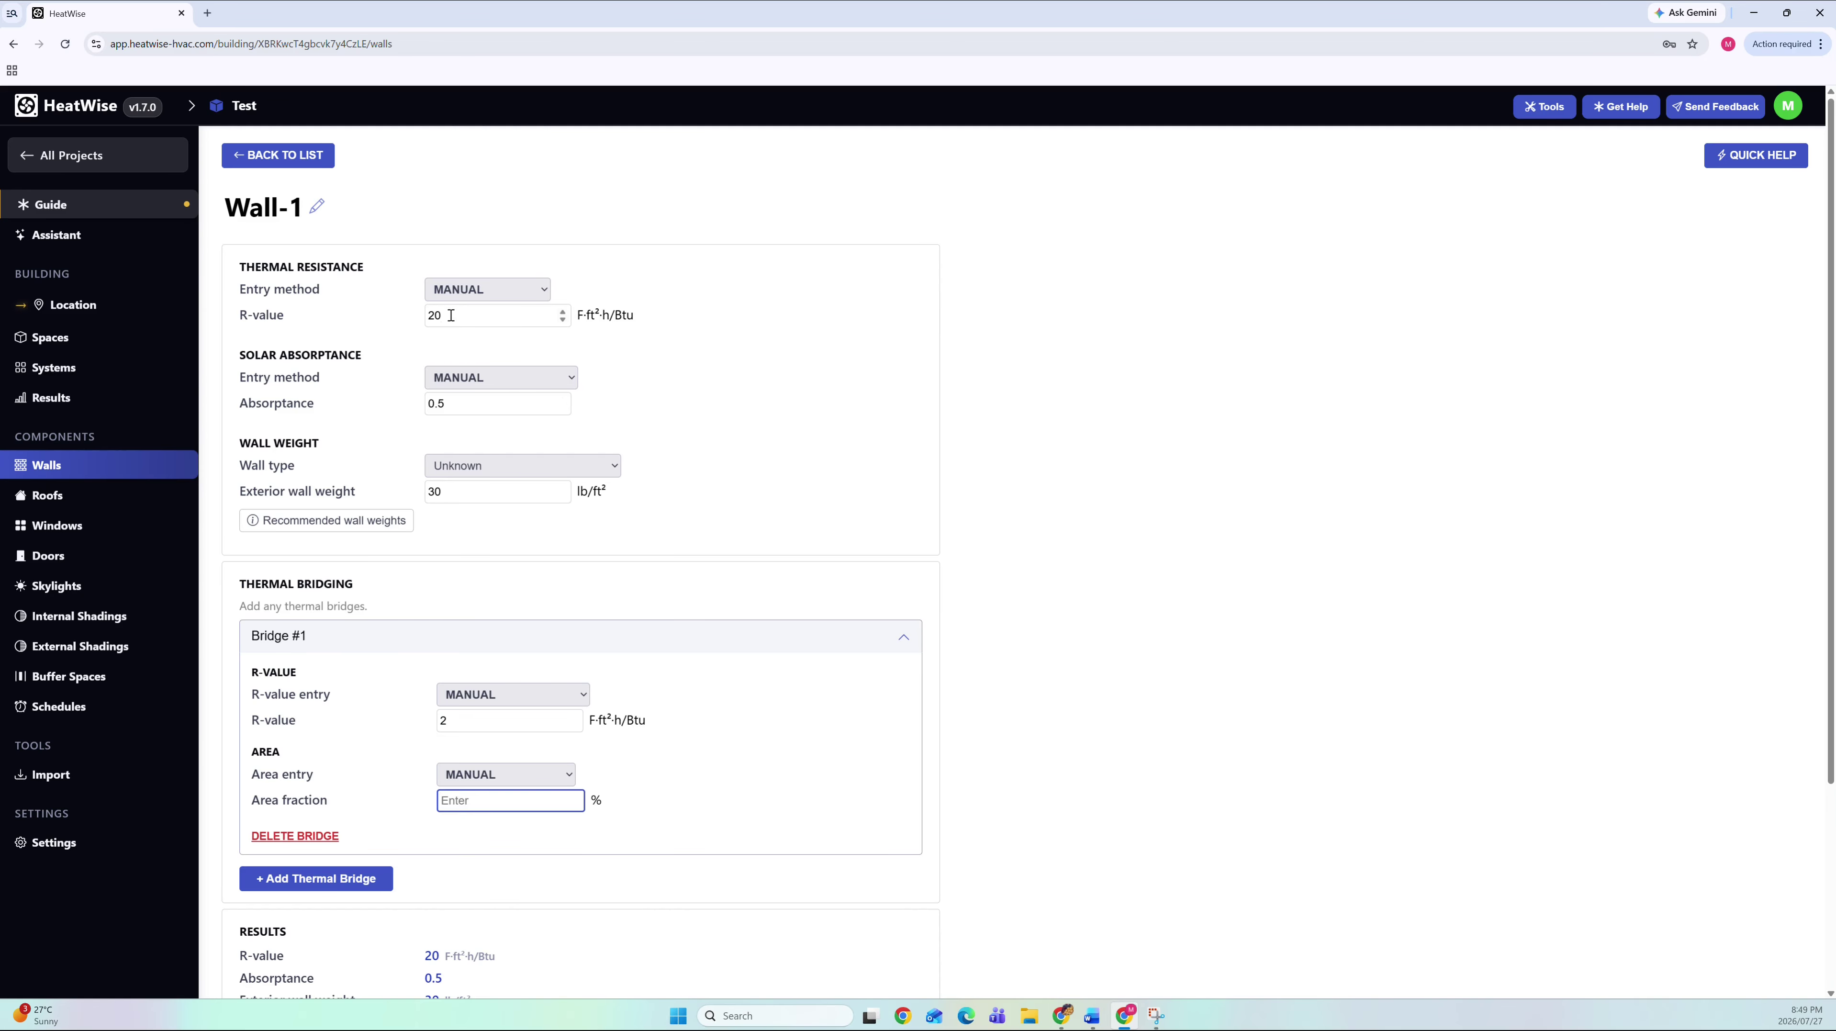
- Set Bridge #1's area fraction to 5%
left_click_drag(456, 315, 418, 324)
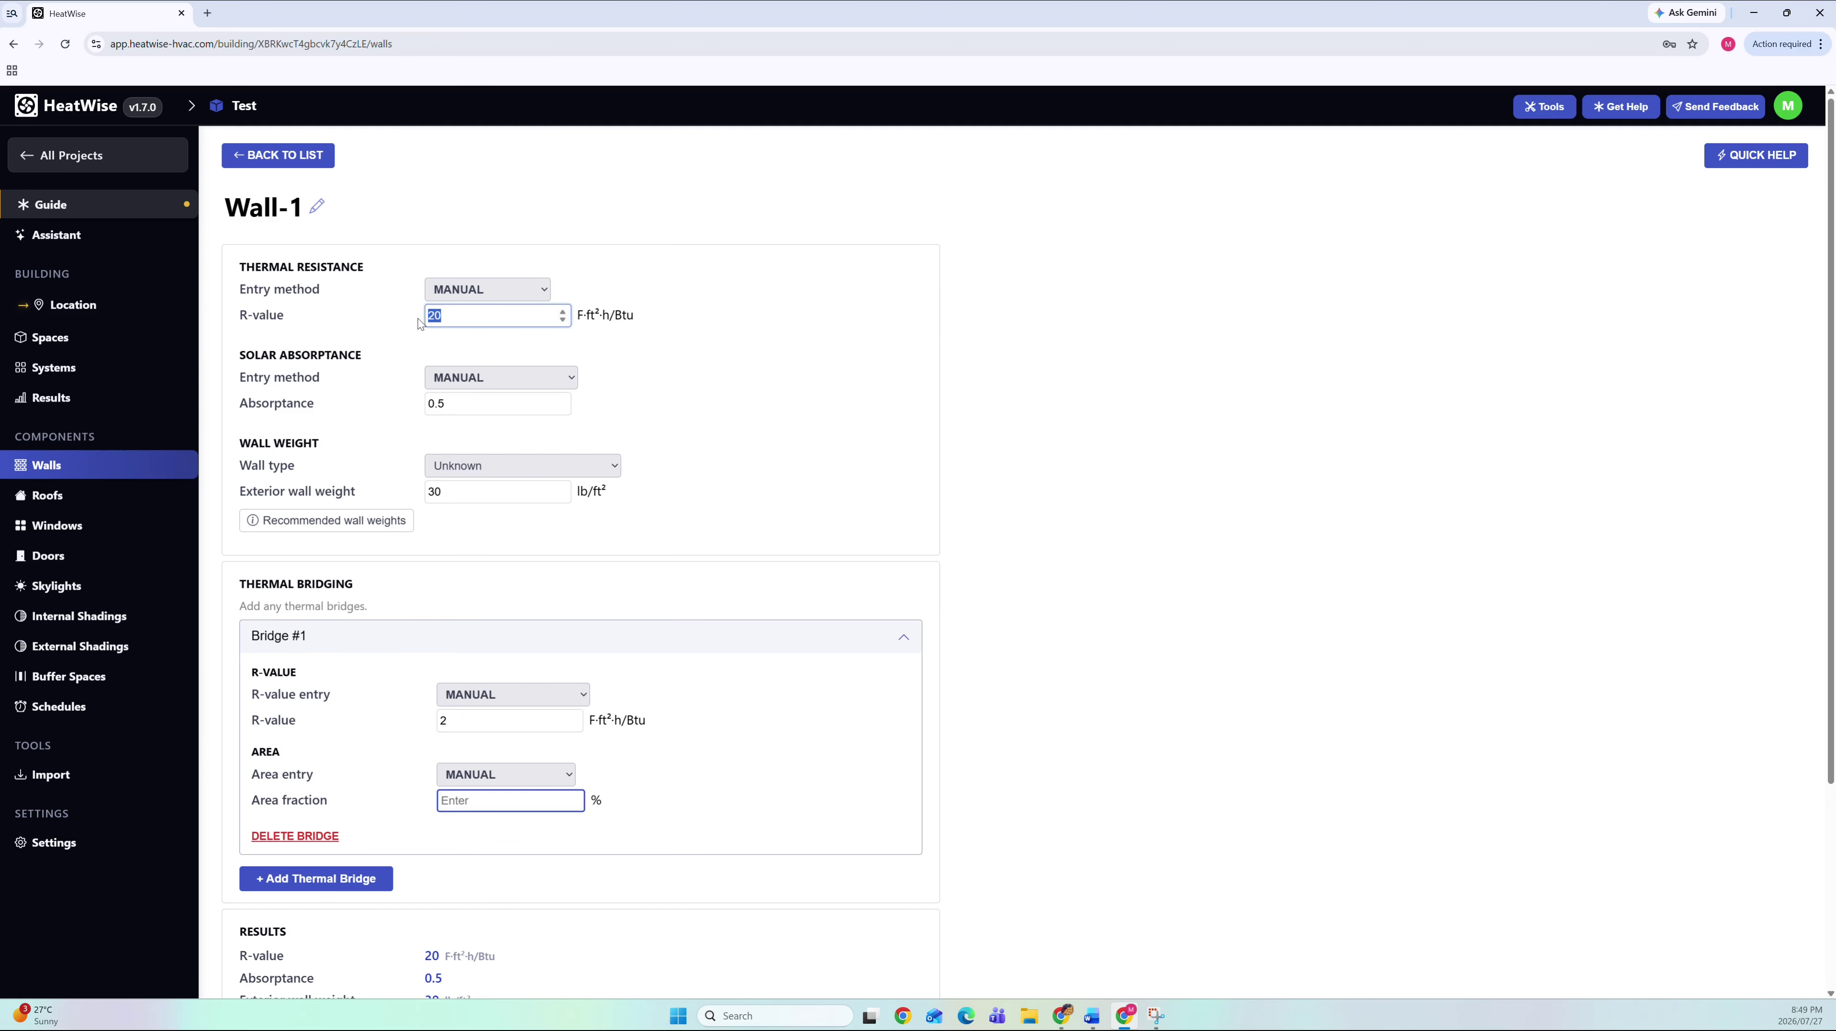
left_click(442, 316)
left_click(403, 312)
scroll(443, 774, "down", 1)
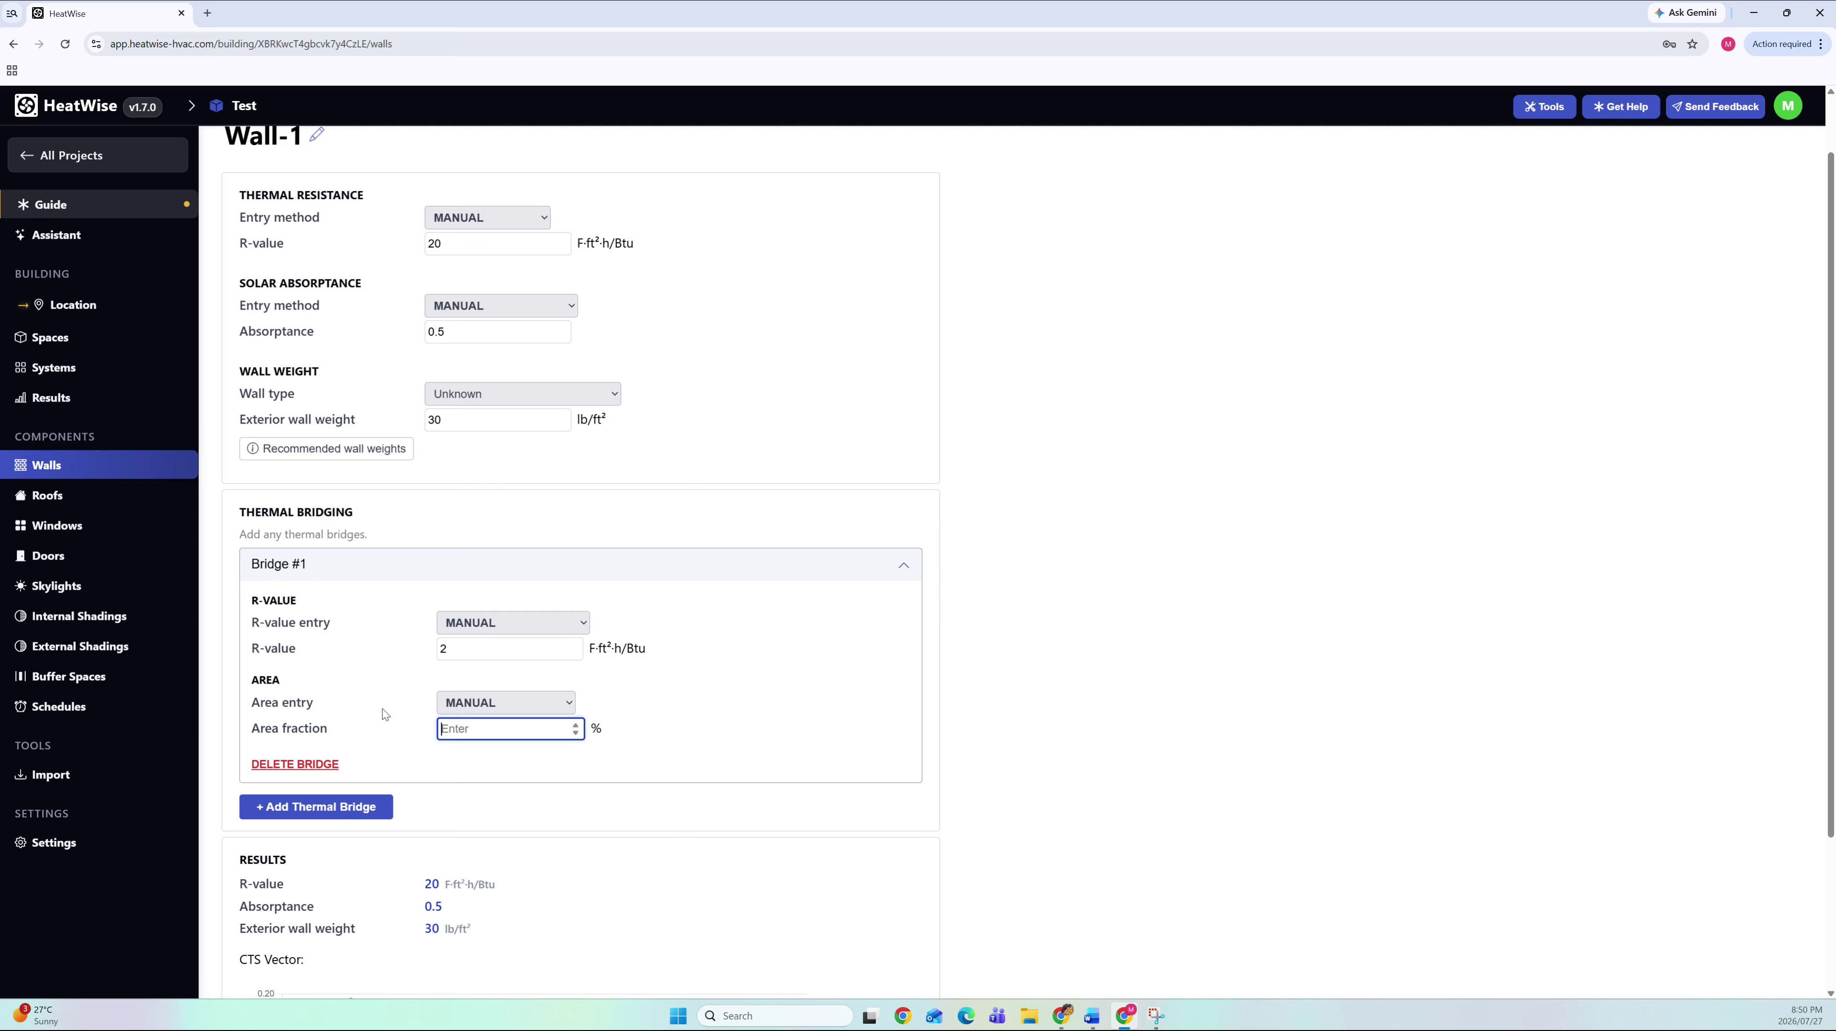
type("5")
left_click(704, 757)
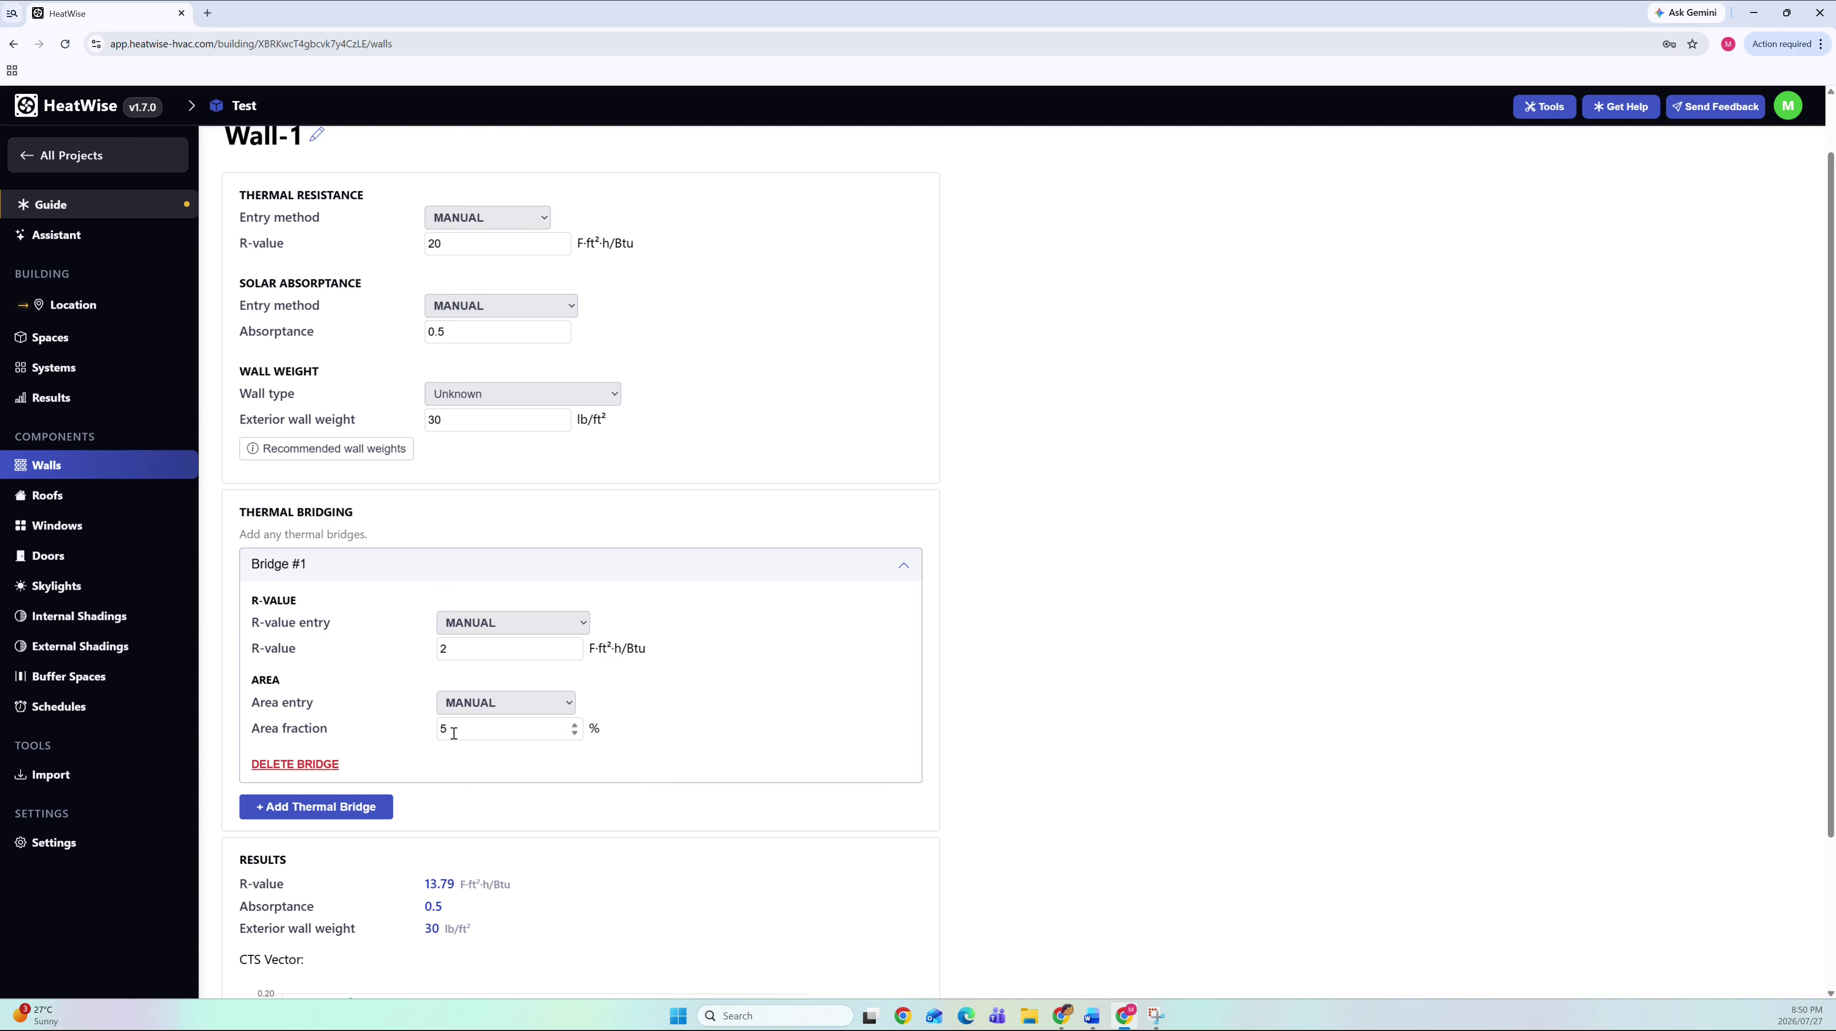
- Check the wall's resulting R-value against the bridge's R-value and area fraction
left_click(458, 647)
left_click(472, 726)
scroll(502, 731, "down", 1)
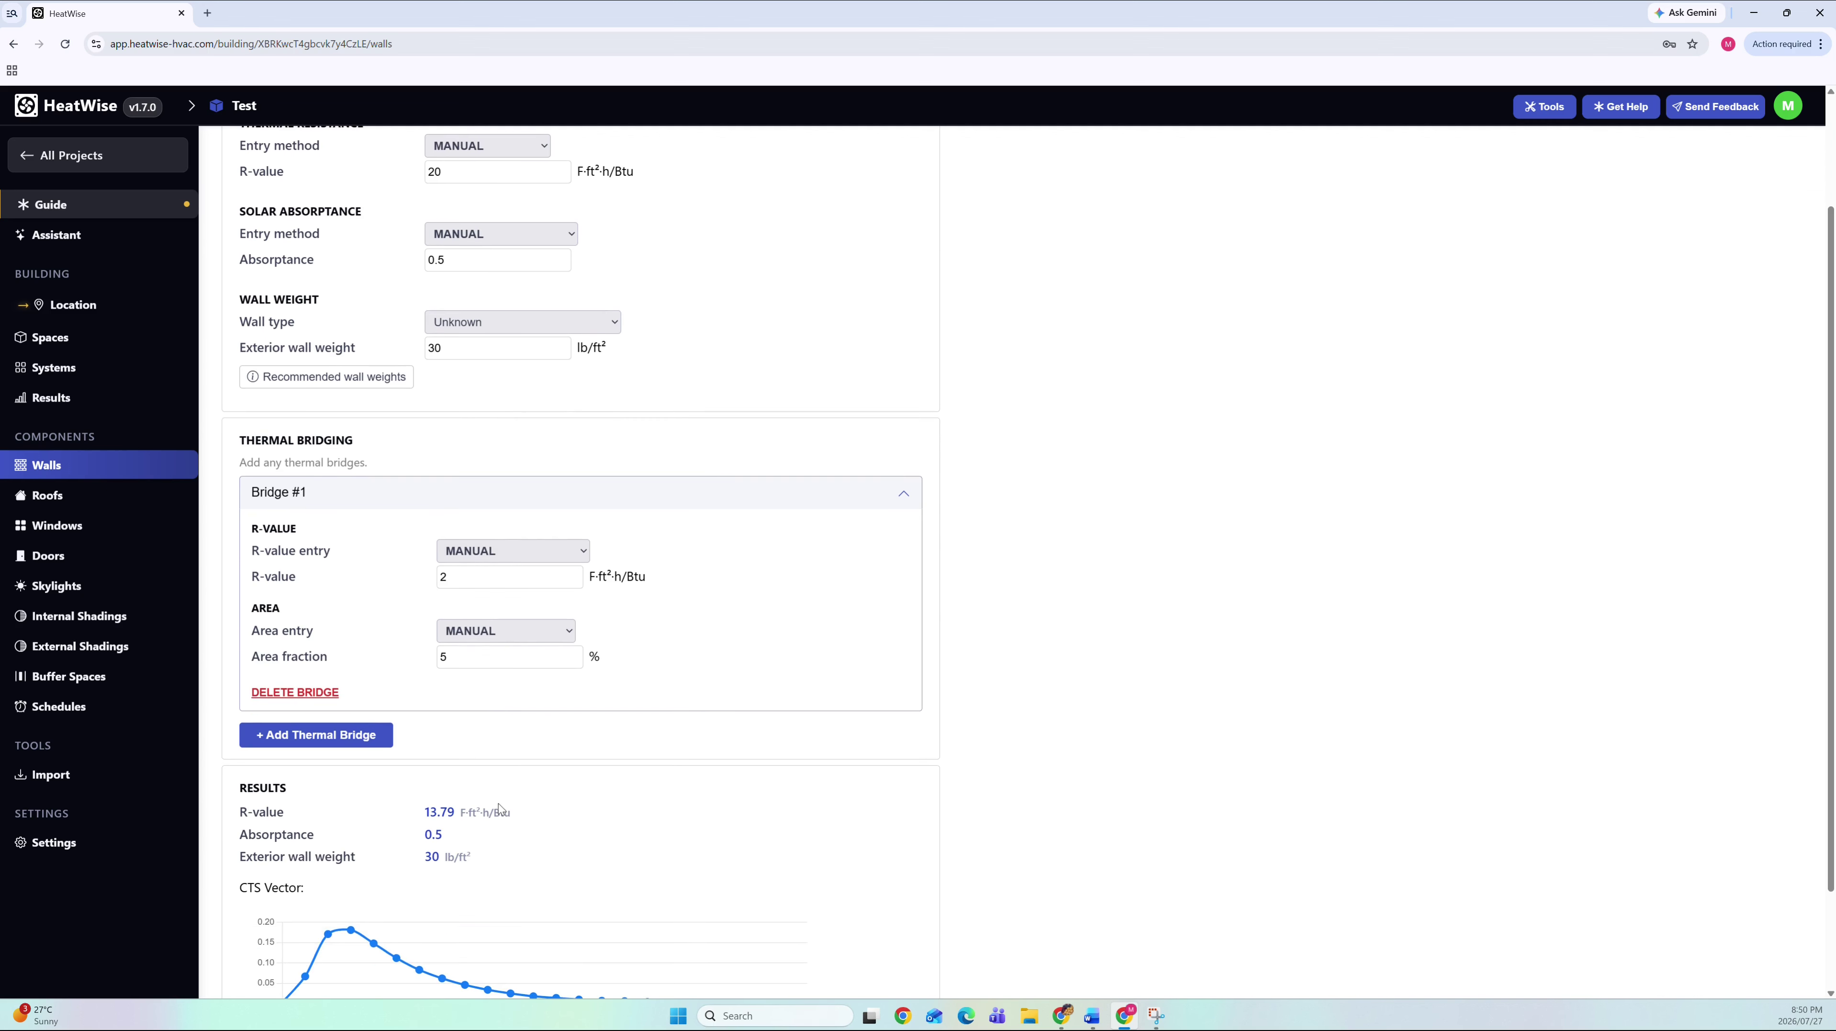
left_click_drag(515, 817, 424, 815)
left_click(425, 816)
scroll(426, 815, "up", 2)
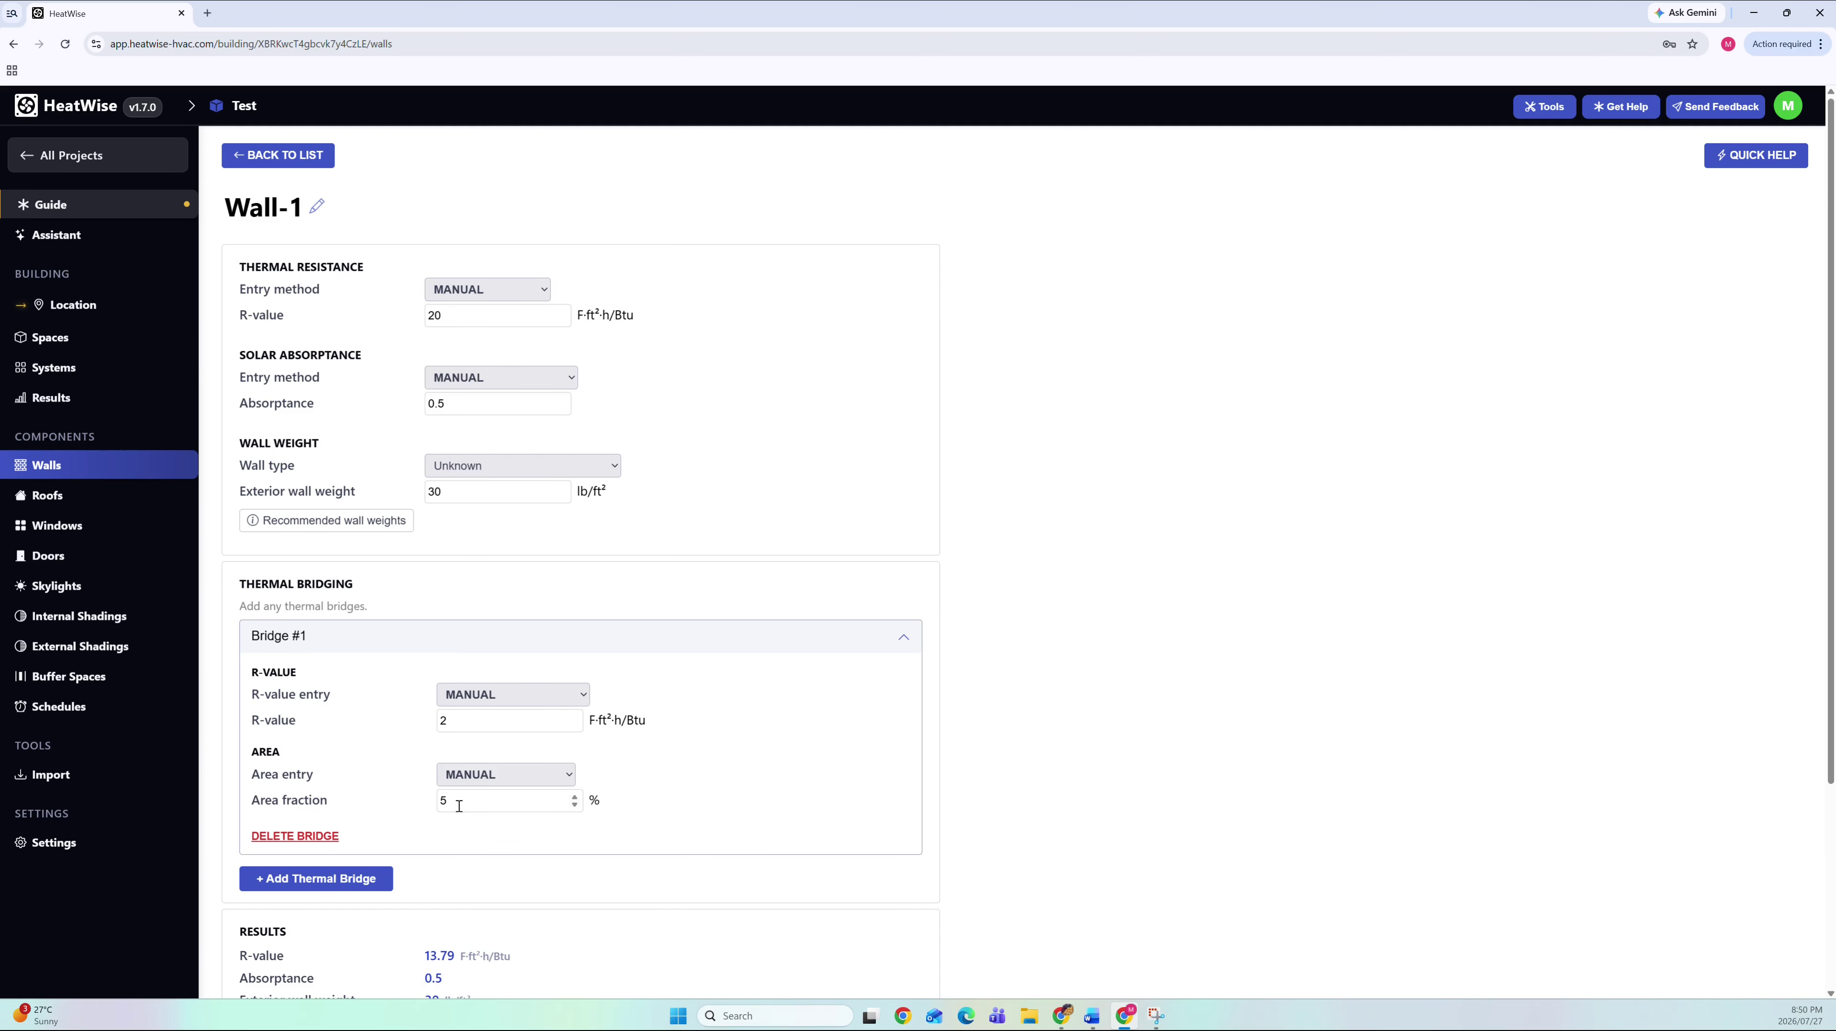
scroll(459, 804, "down", 1)
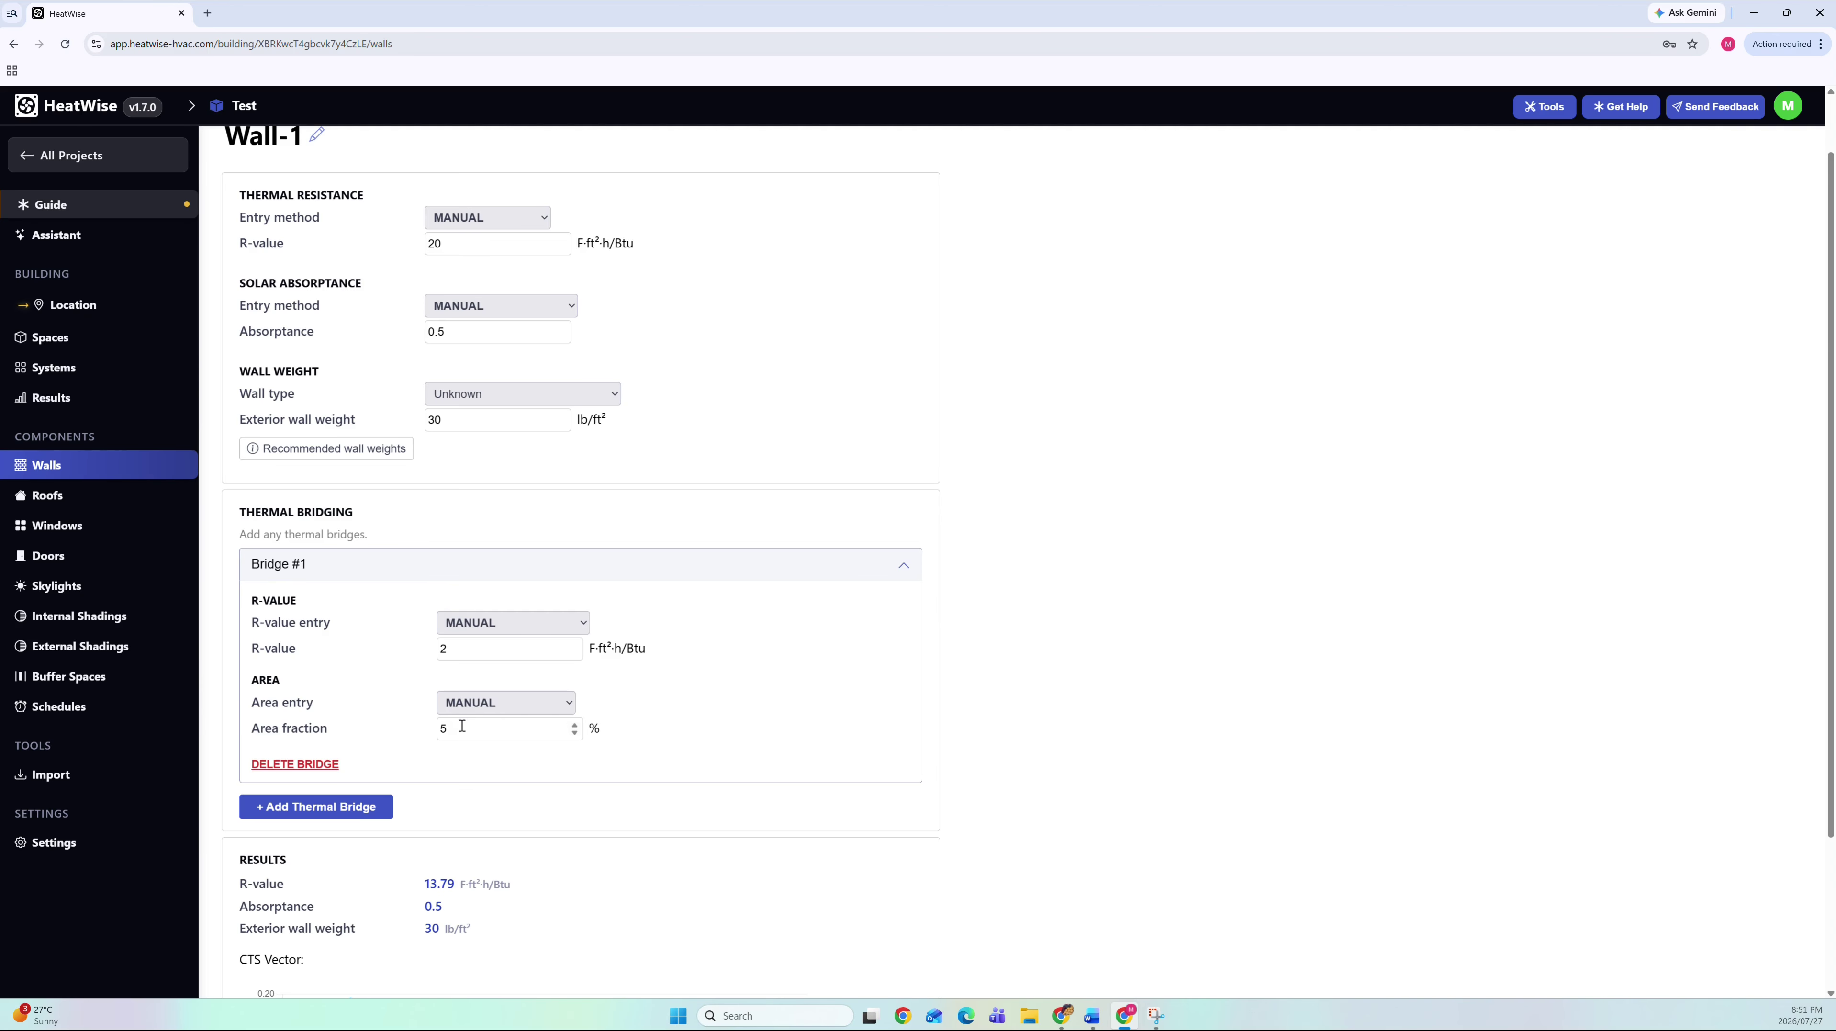
- Set Bridge #1's area fraction to 8% and check the wall's resulting R-value
left_click_drag(462, 728, 424, 732)
type("8")
left_click(588, 801)
left_click_drag(524, 892, 420, 889)
left_click(420, 890)
- Set Bridge #1's manual R-value to 5 F·ft²·h/Btu and check the wall's resulting R-value
left_click(468, 721)
double_click(465, 647)
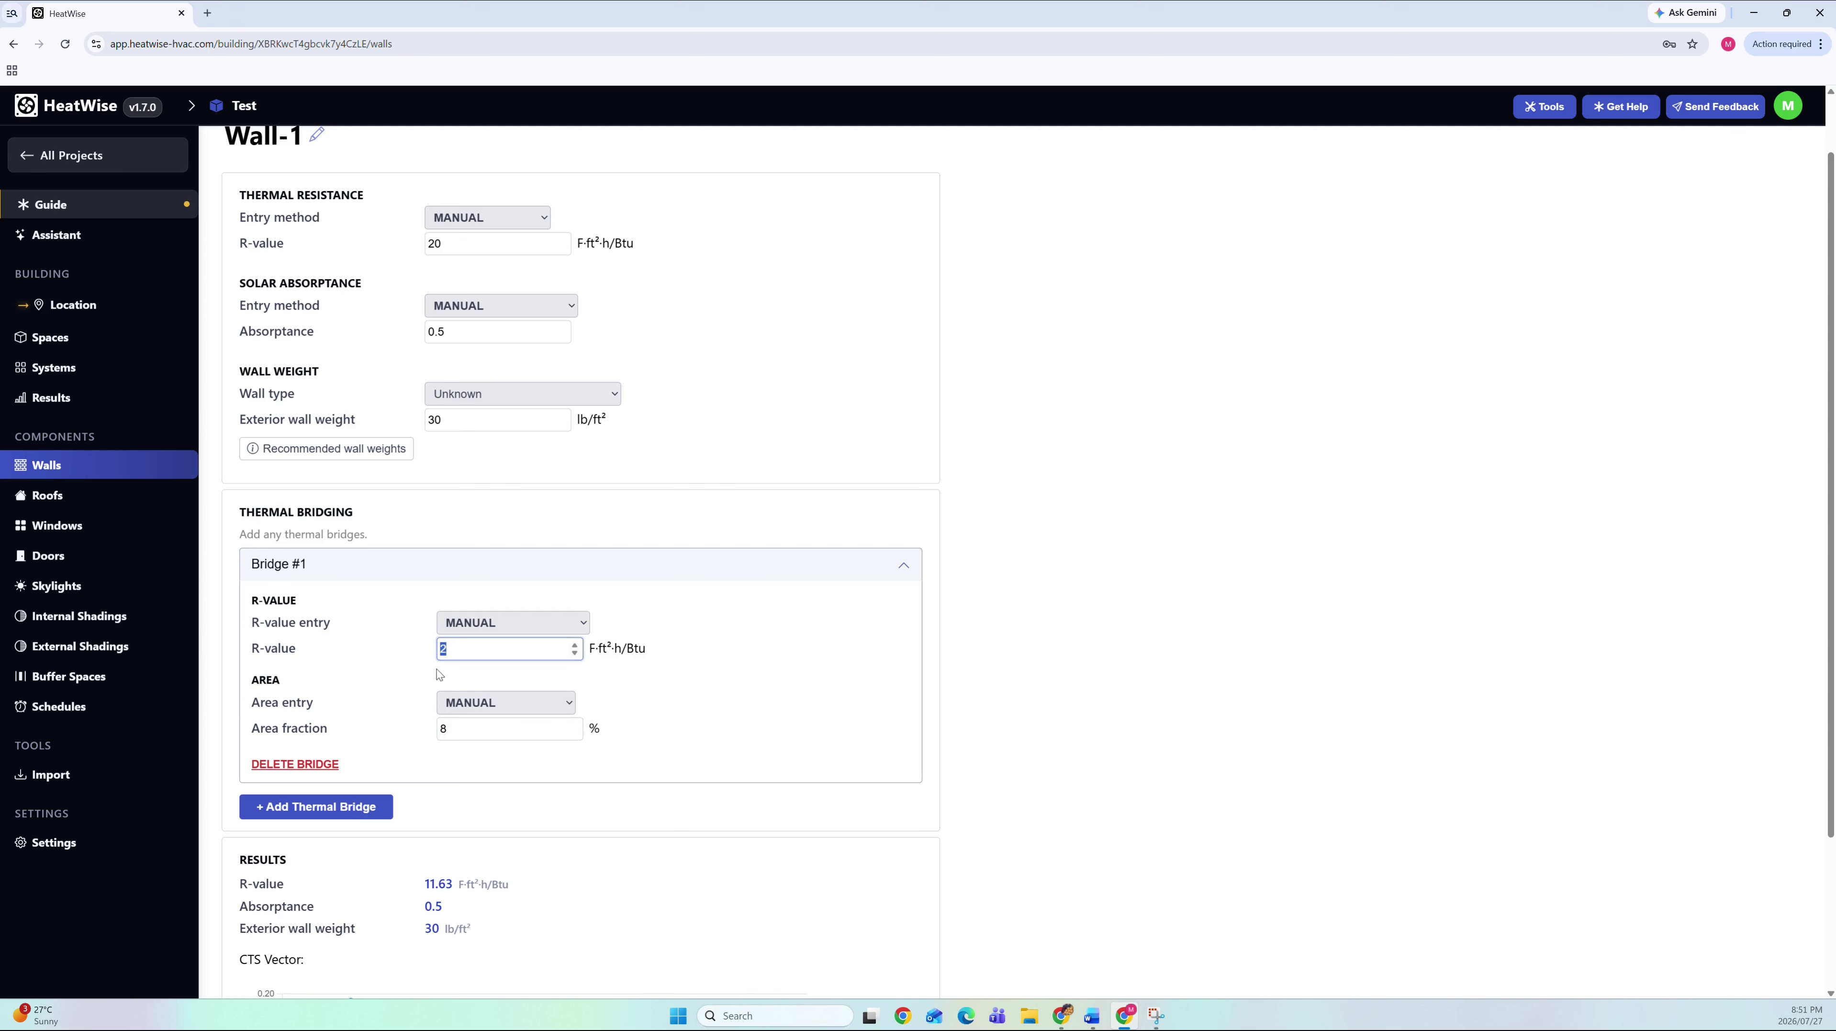
type("5")
left_click_drag(523, 869, 425, 892)
left_click(424, 892)
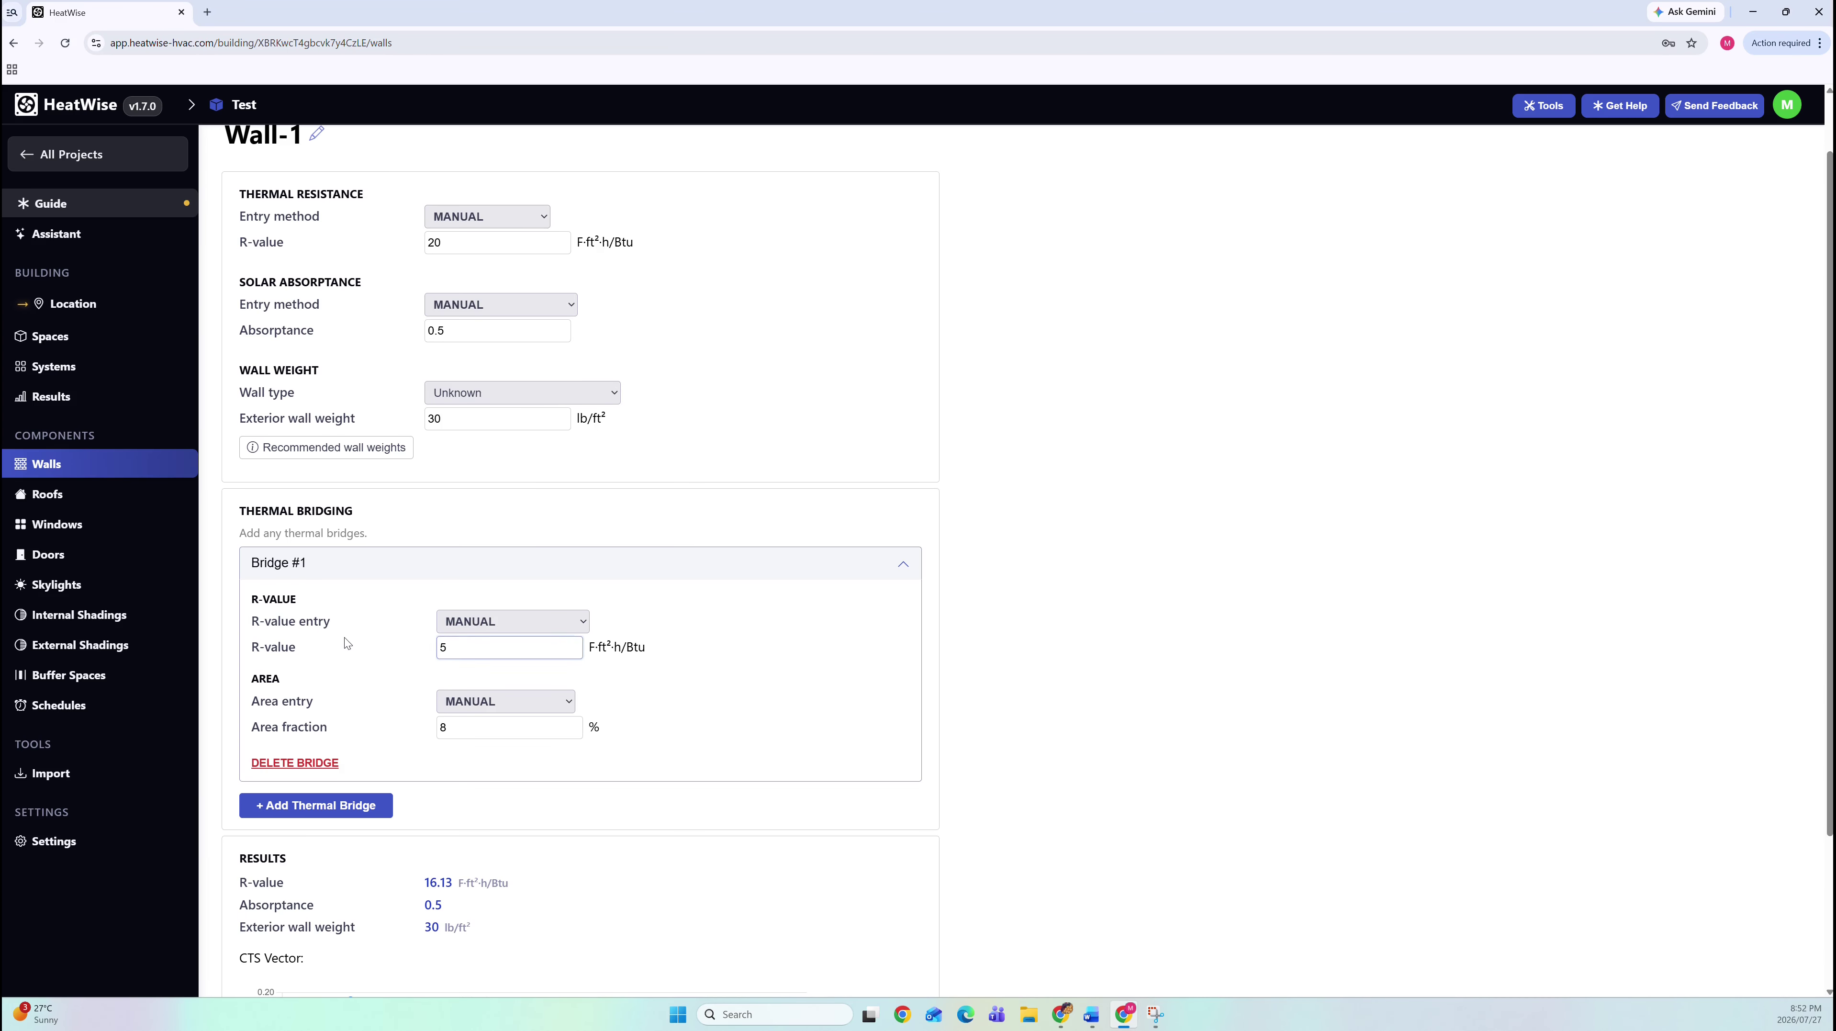
- Switch Bridge #1's R-value entry to select by material, keeping the Wall Materials category
left_click(495, 625)
left_click(498, 660)
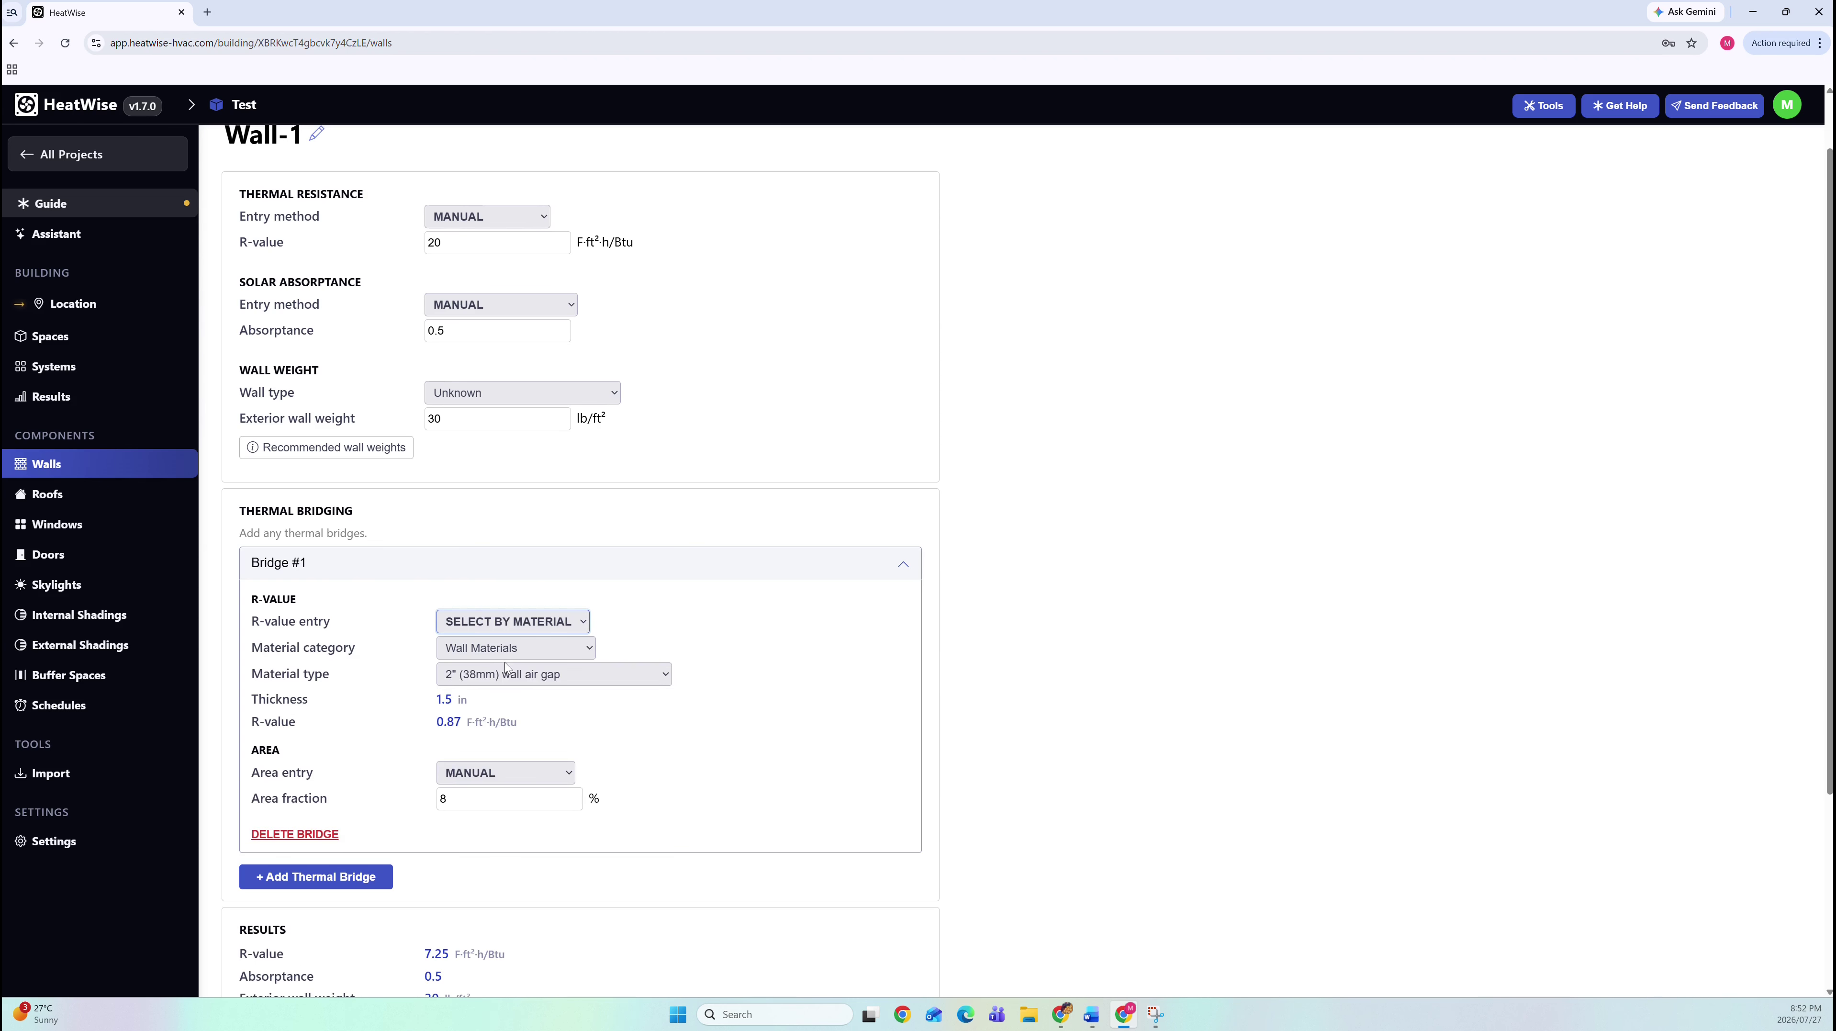
left_click(509, 648)
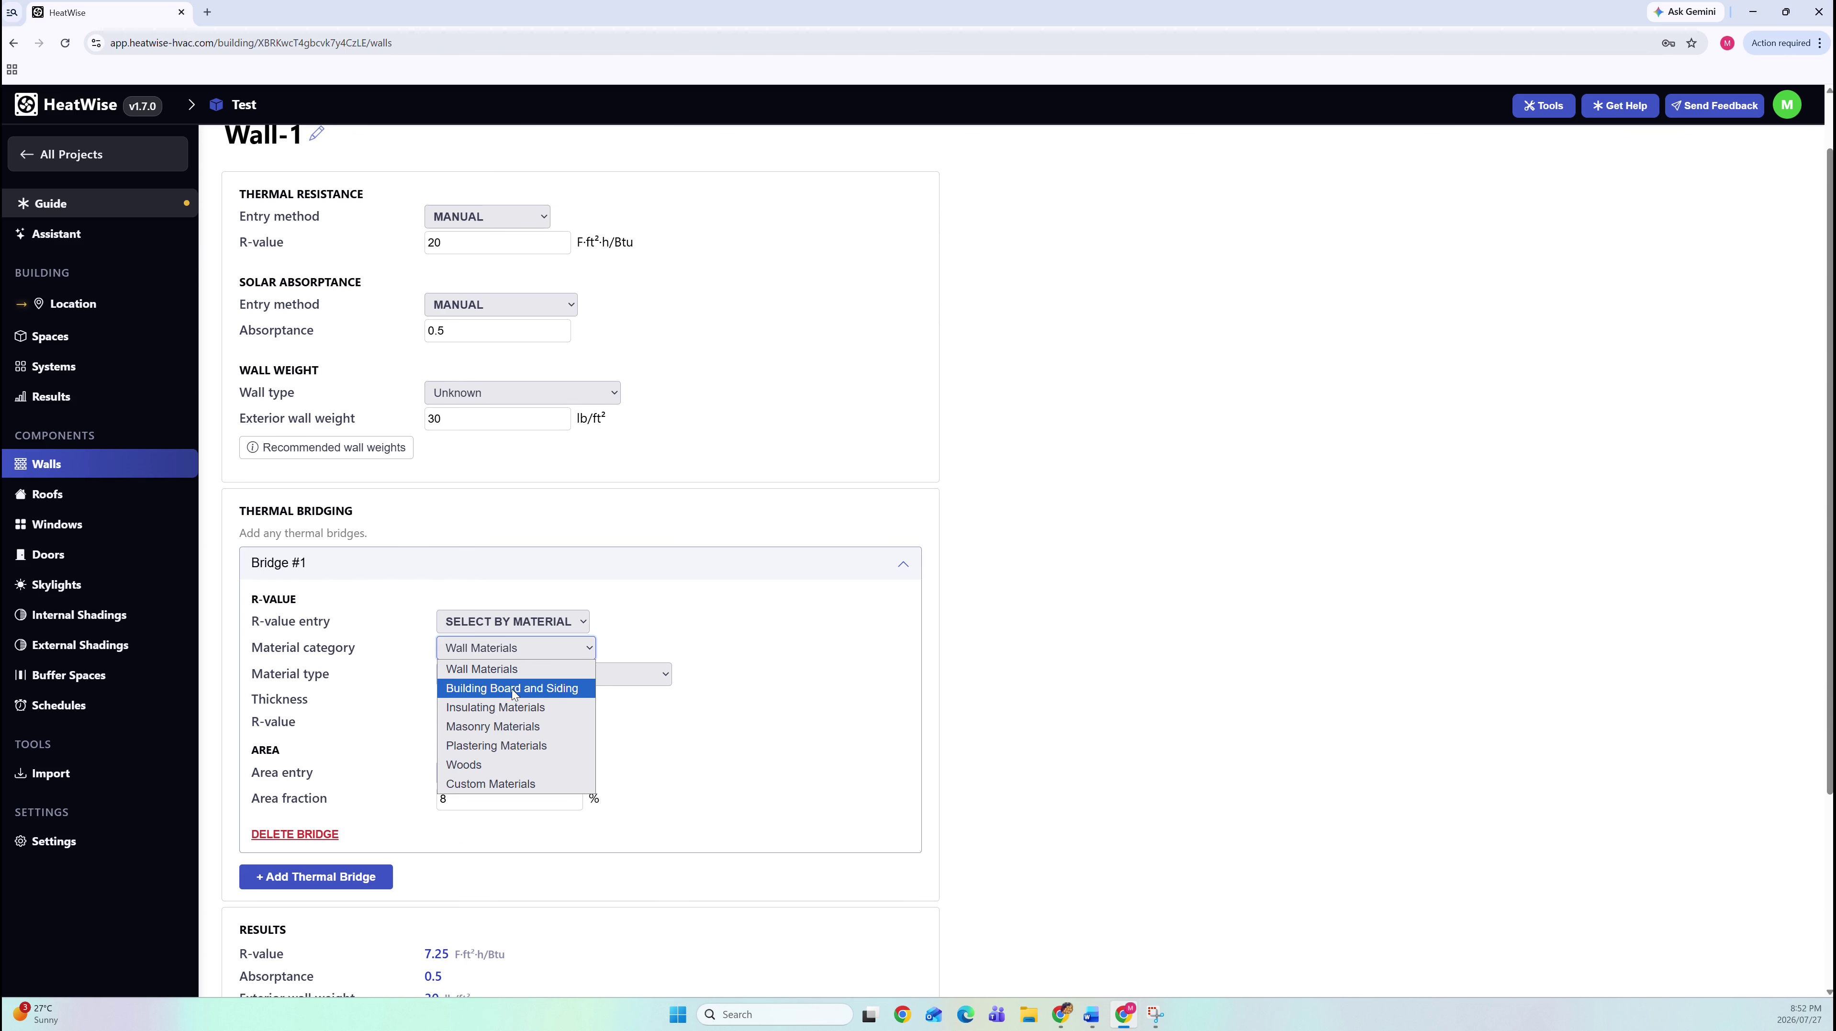
left_click(481, 668)
- Set Bridge #1's material category to Woods
scroll(482, 669, "up", 1)
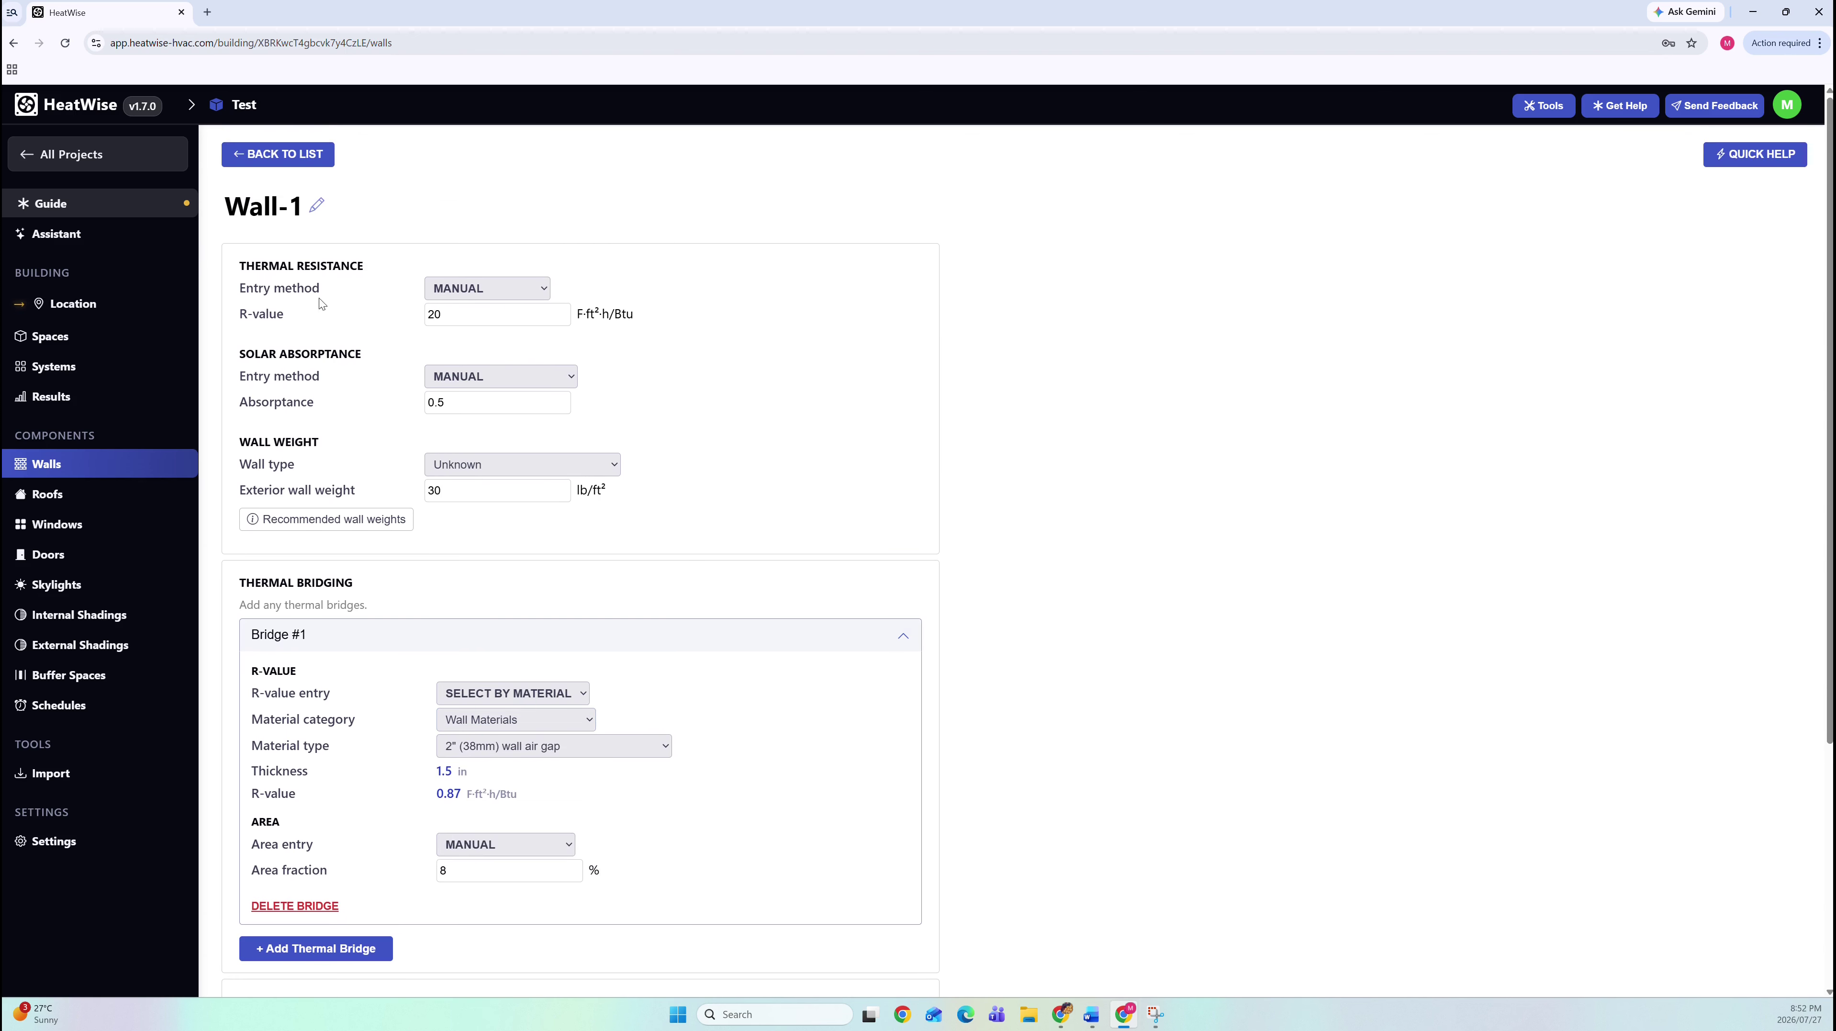
scroll(460, 680, "down", 1)
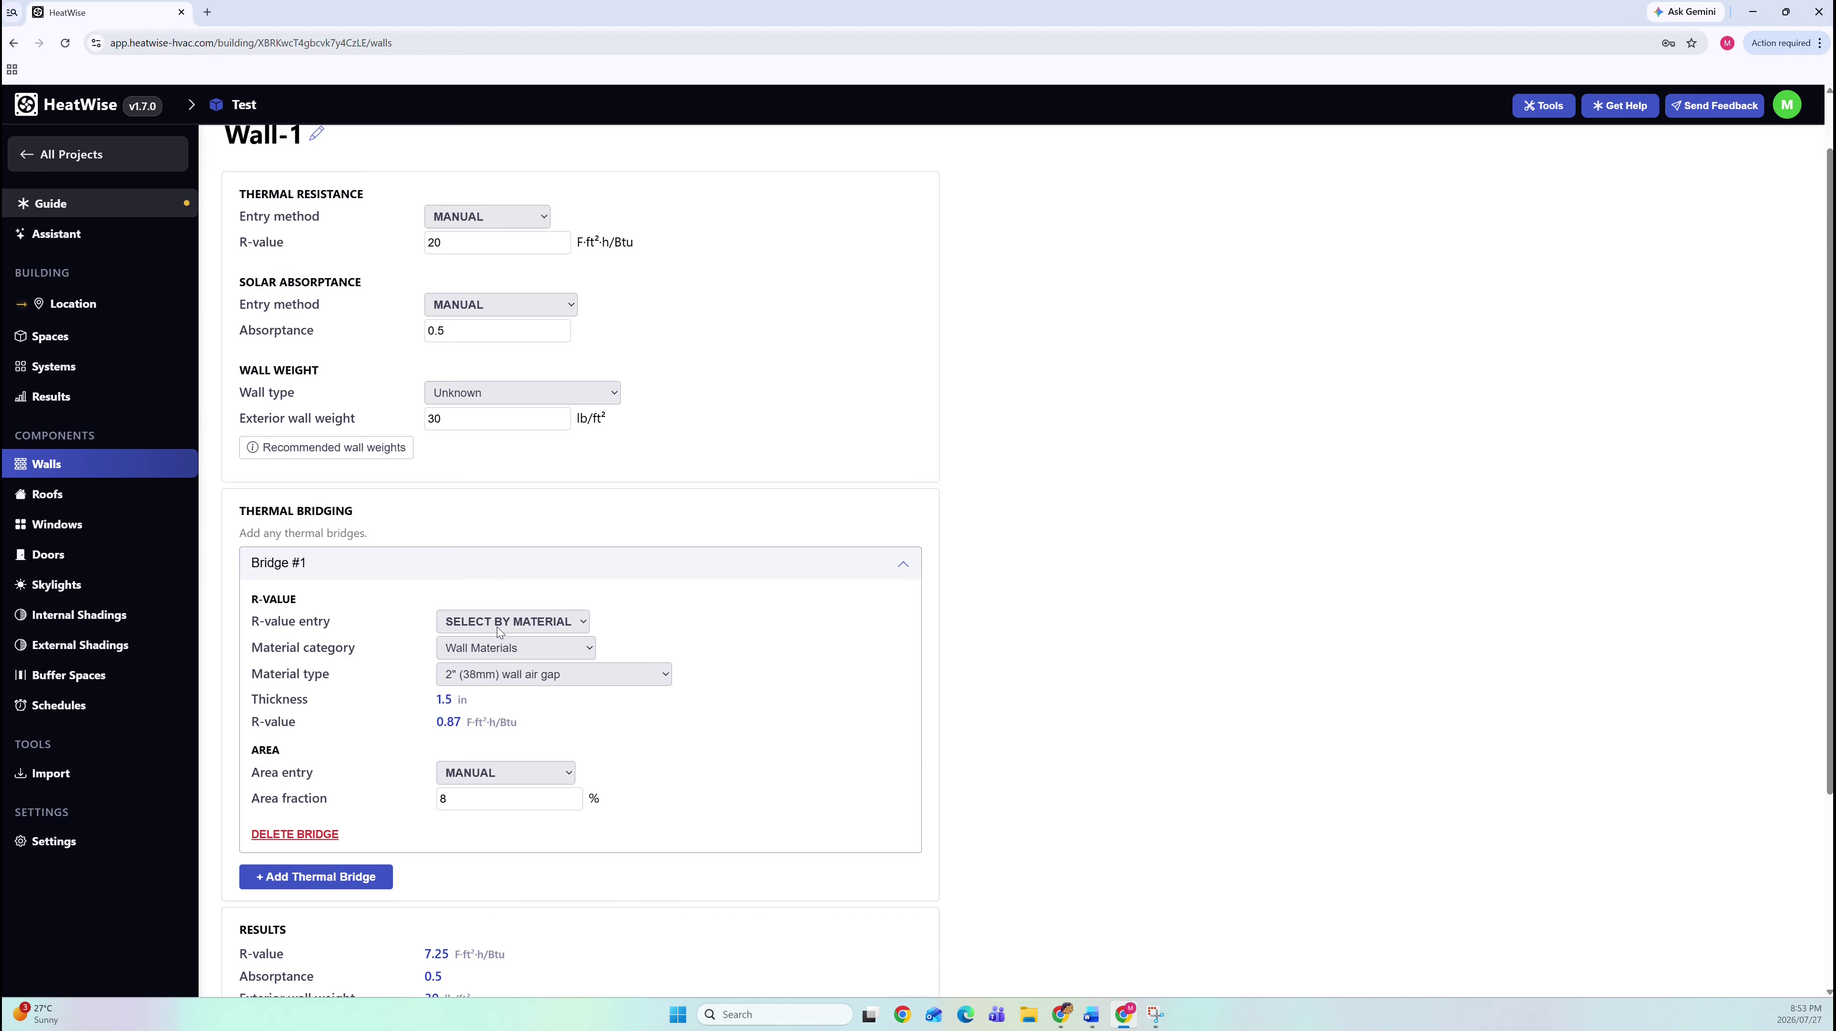
left_click(518, 625)
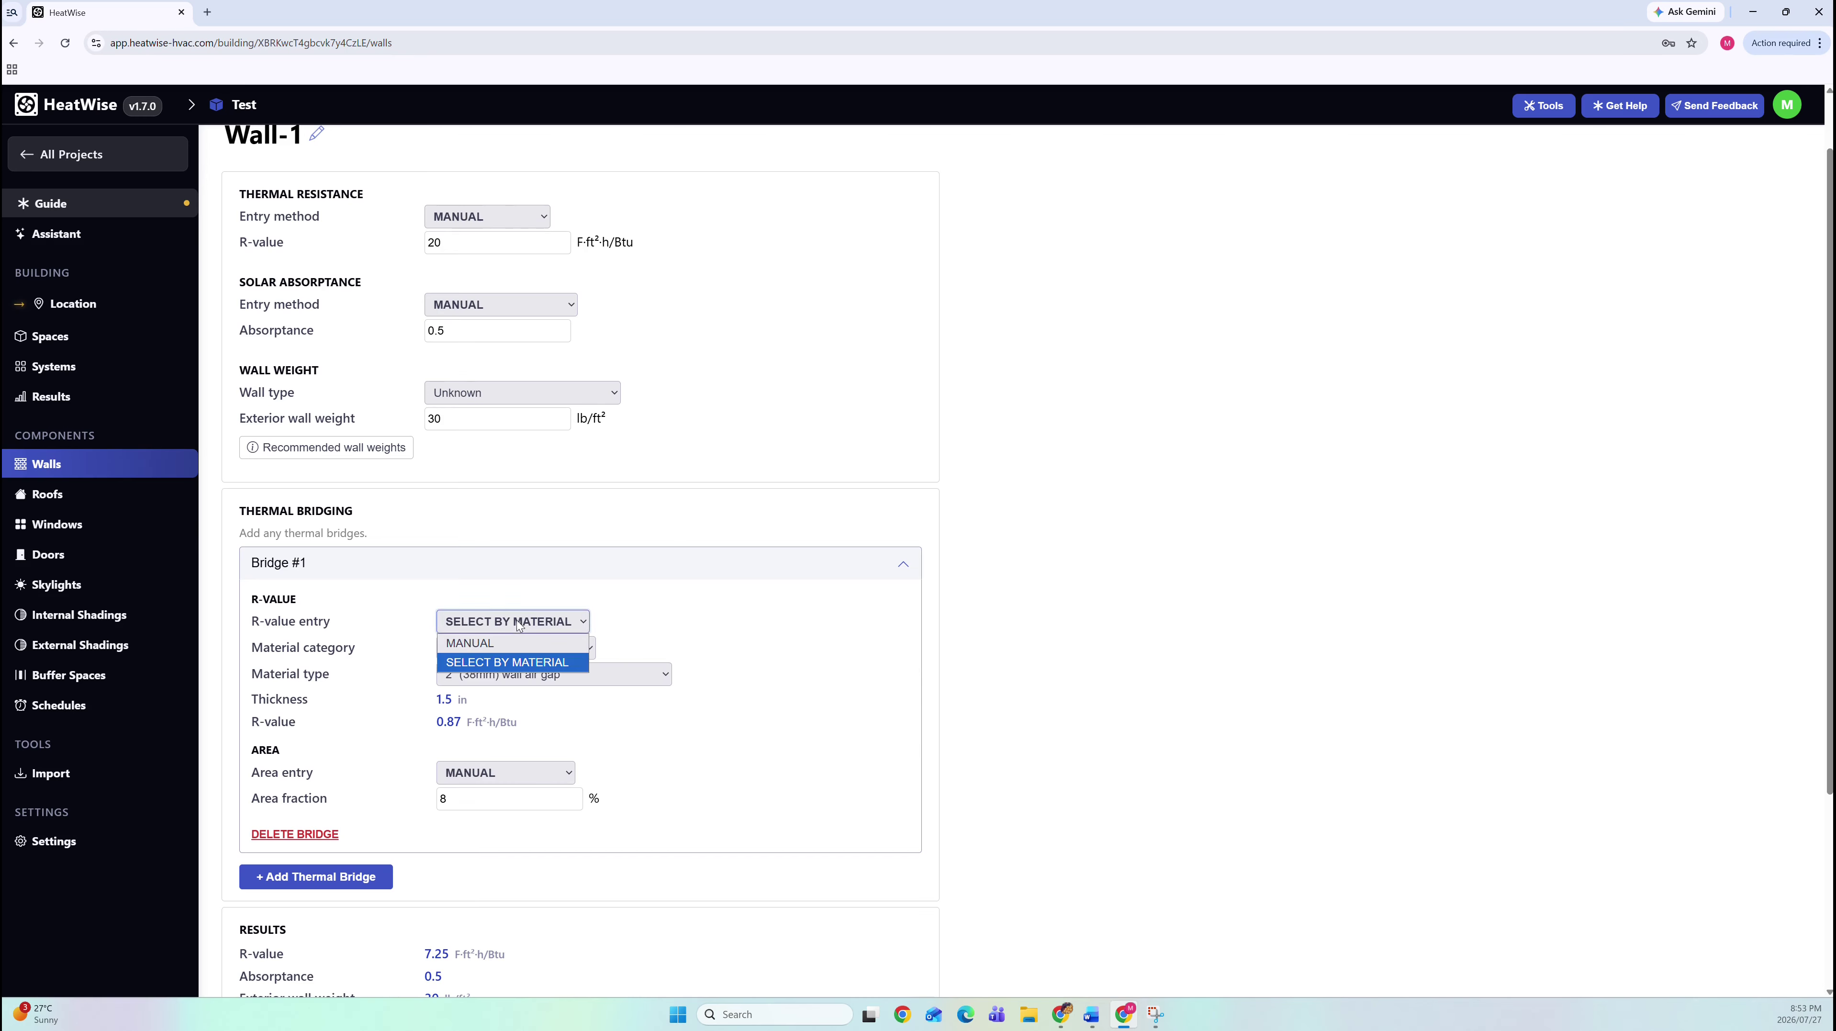
left_click(519, 625)
left_click(516, 651)
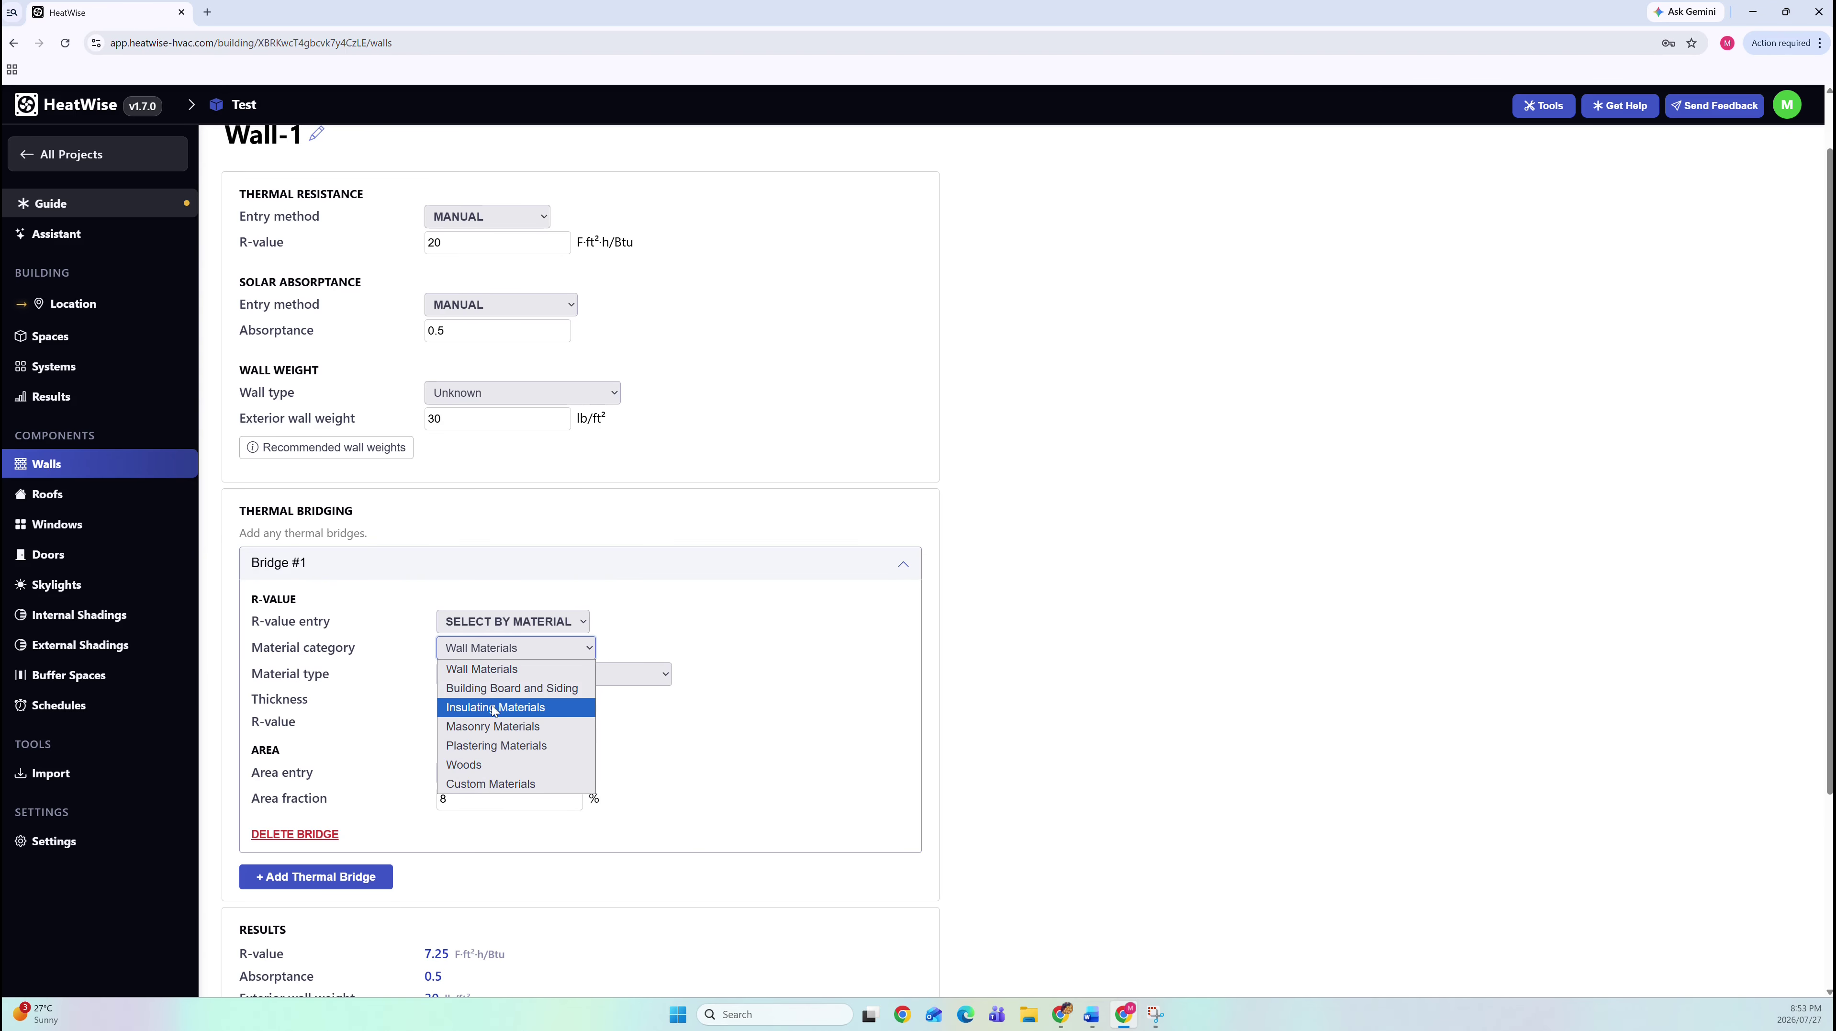
left_click(499, 761)
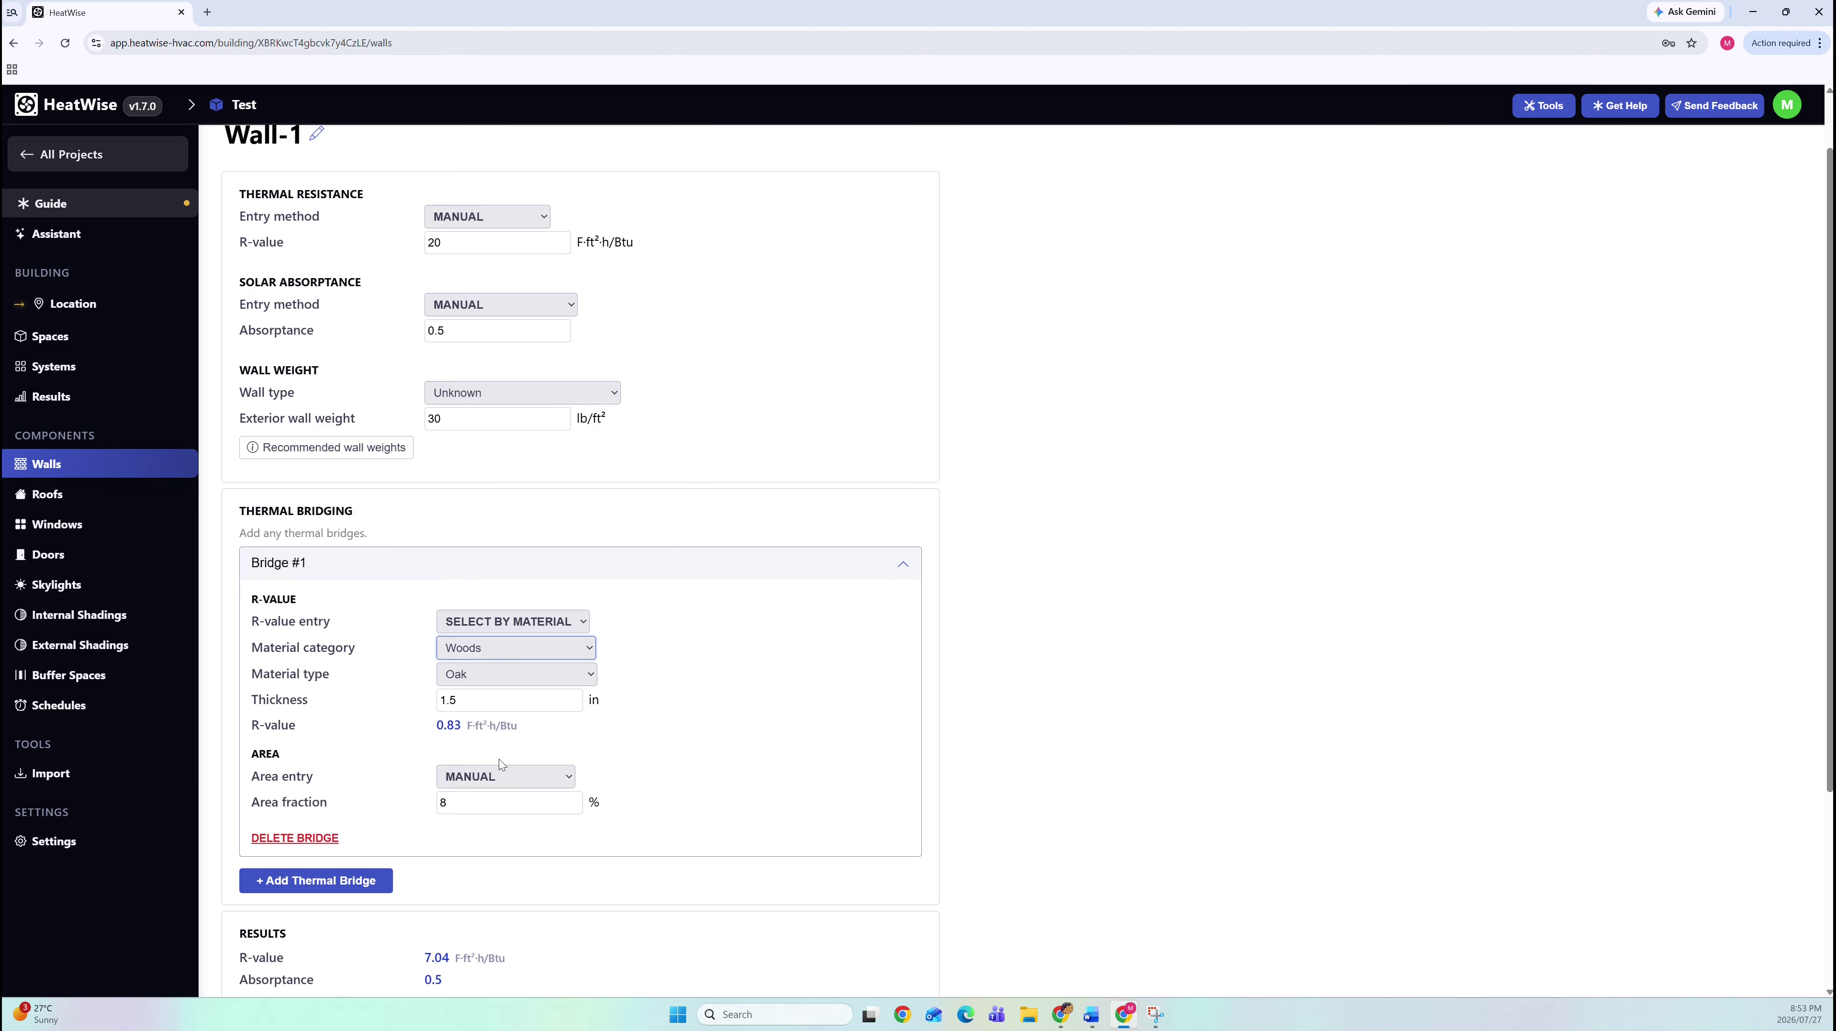
- Set Bridge #1's material type to Maple and its thickness to 3.5 in
left_click(505, 677)
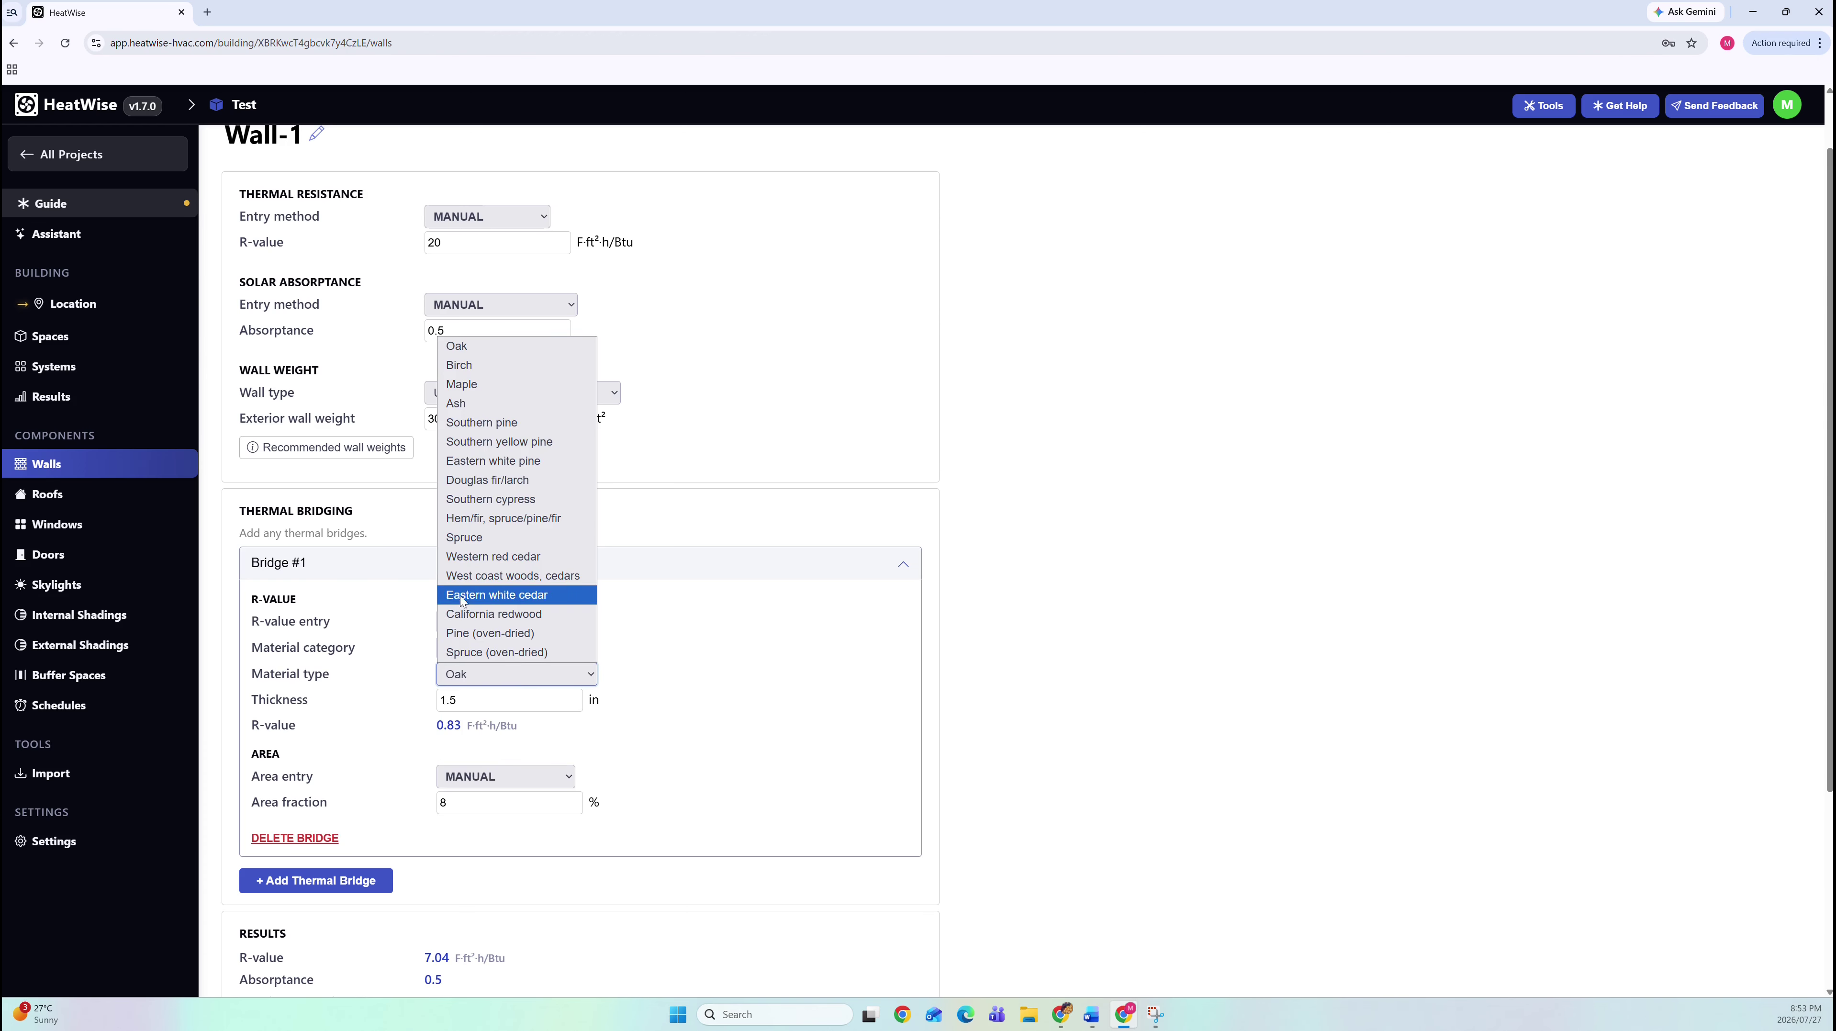
left_click(482, 389)
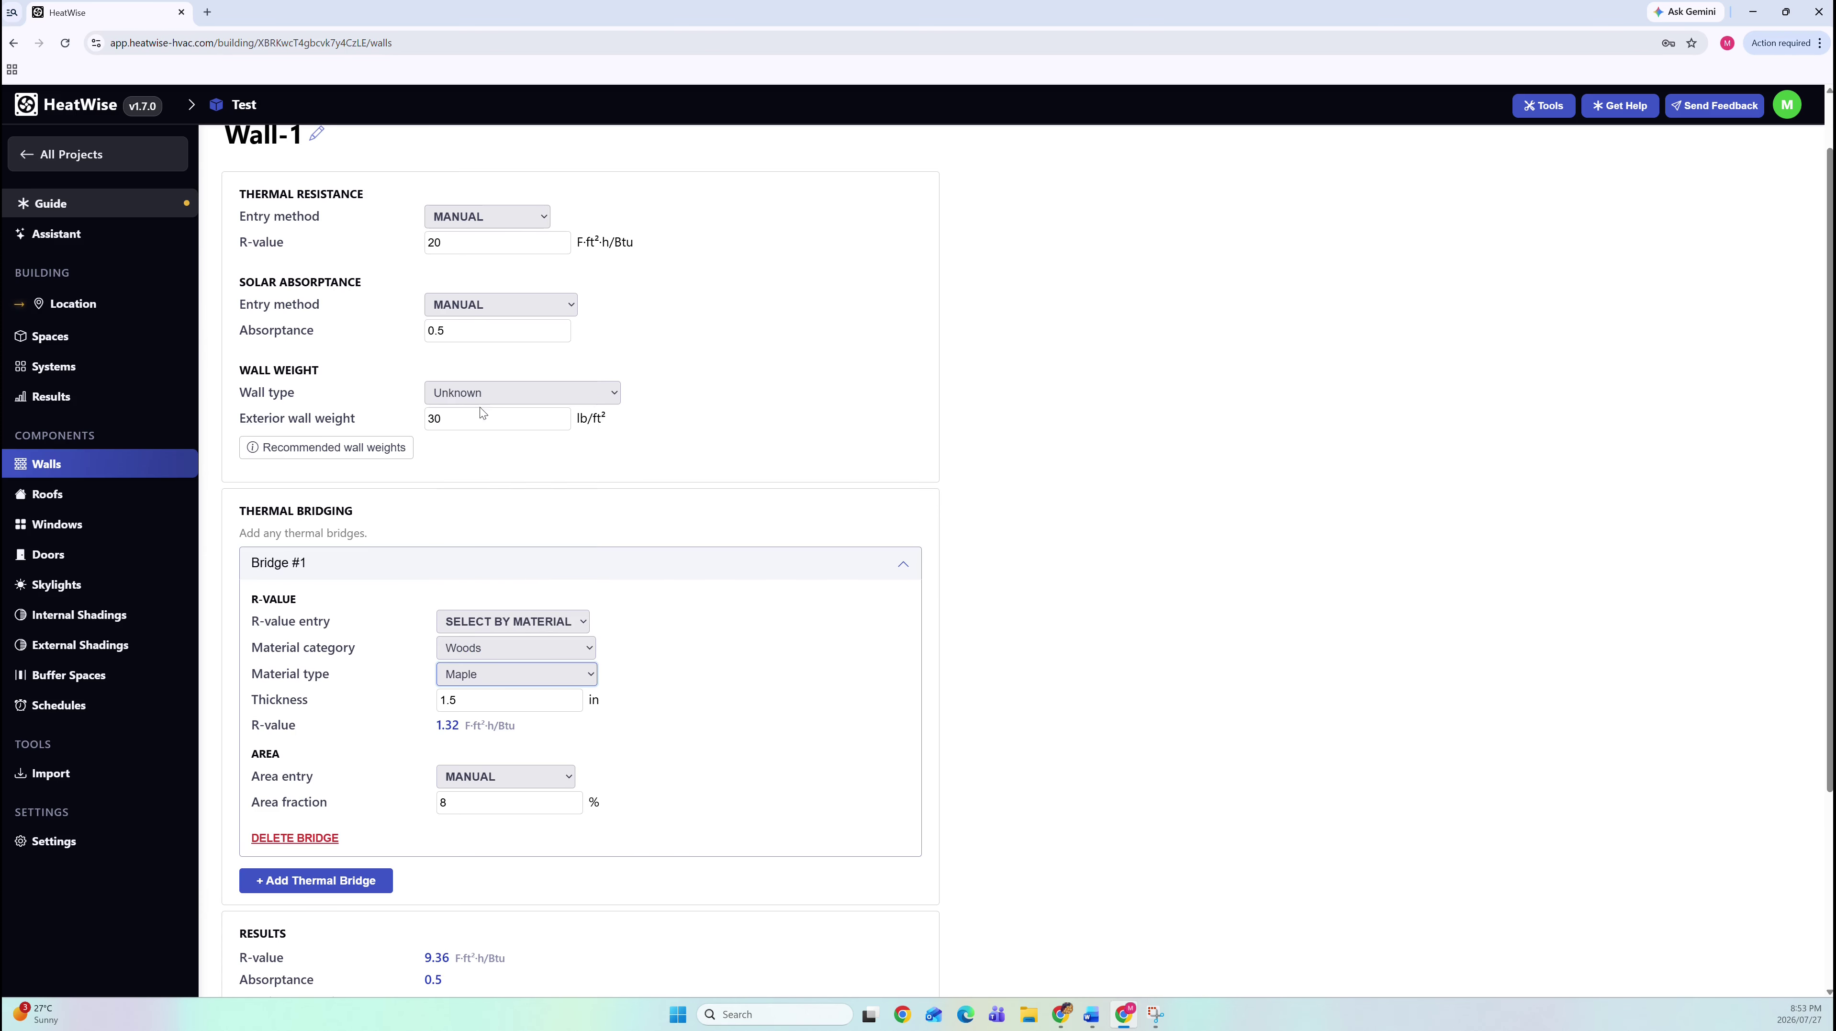
left_click_drag(488, 700, 401, 696)
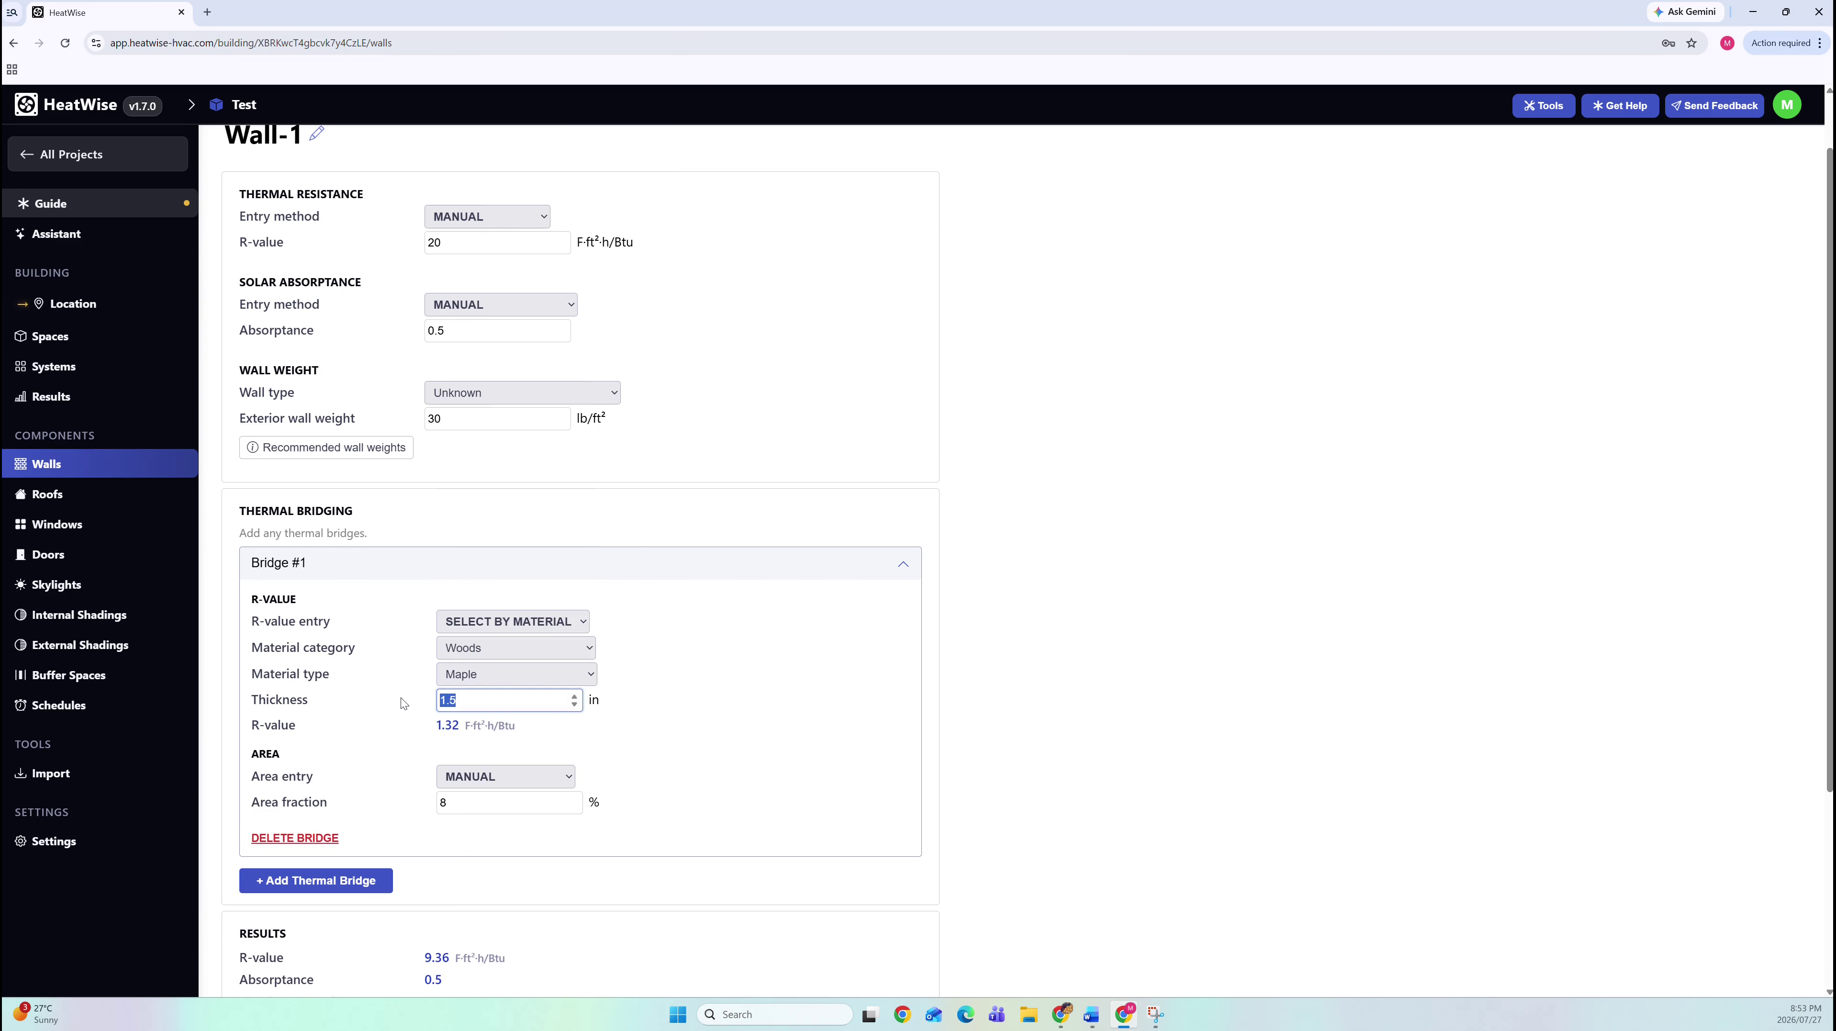
type("3.5")
left_click(614, 712)
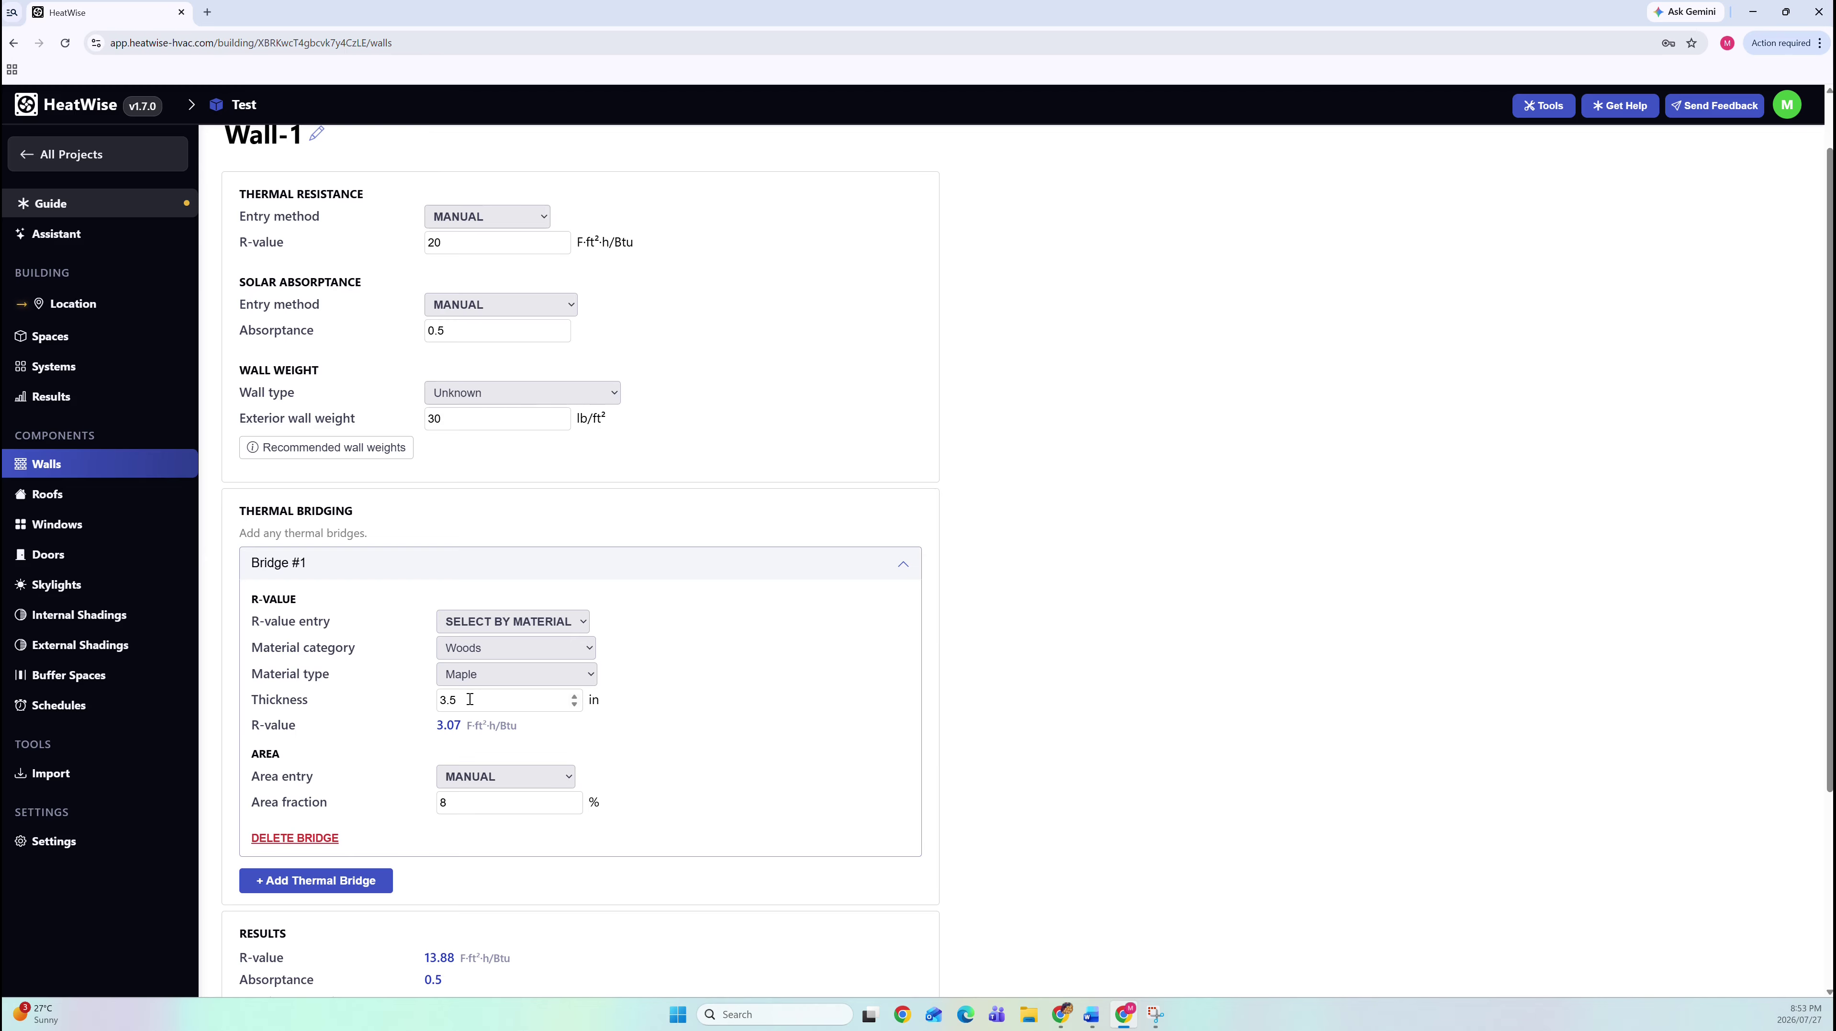
left_click(417, 732)
left_click(460, 794)
left_click(417, 795)
- Switch Bridge #1's area entry to recurring (stud), with a stud thickness of 1.5 in and an occurrence of 16 in
left_click(533, 776)
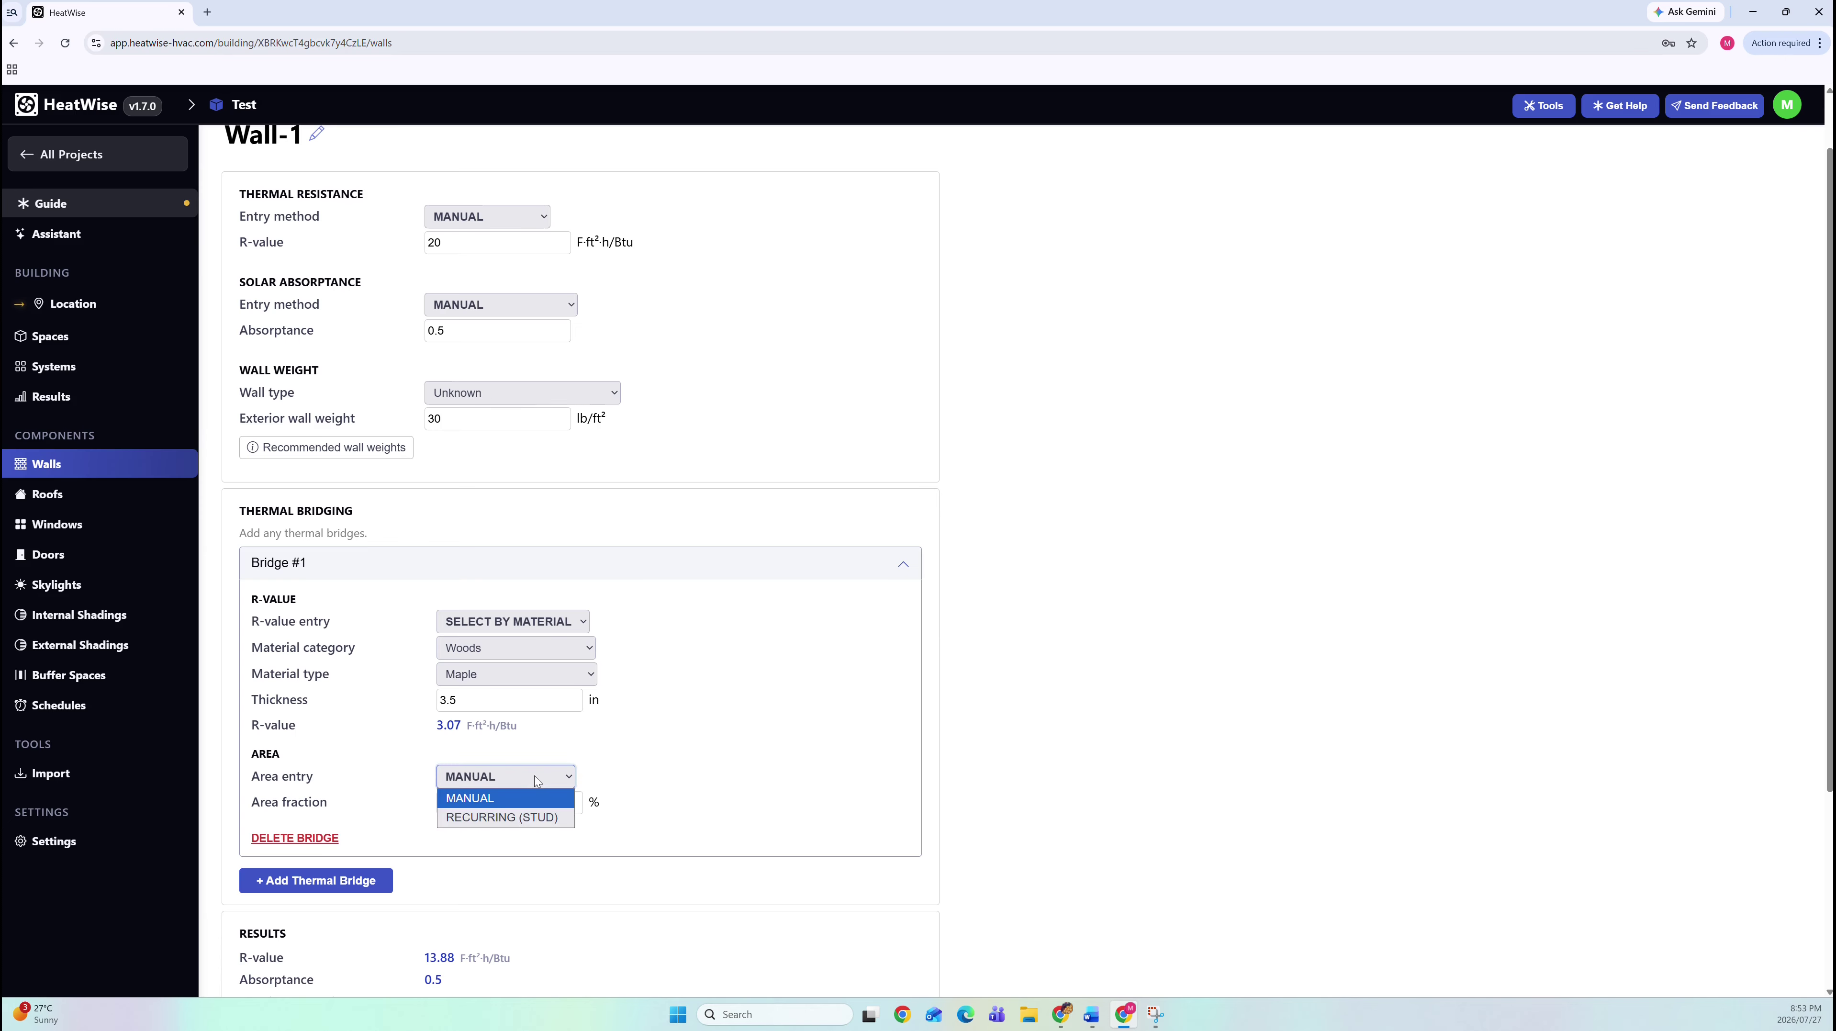
left_click(509, 818)
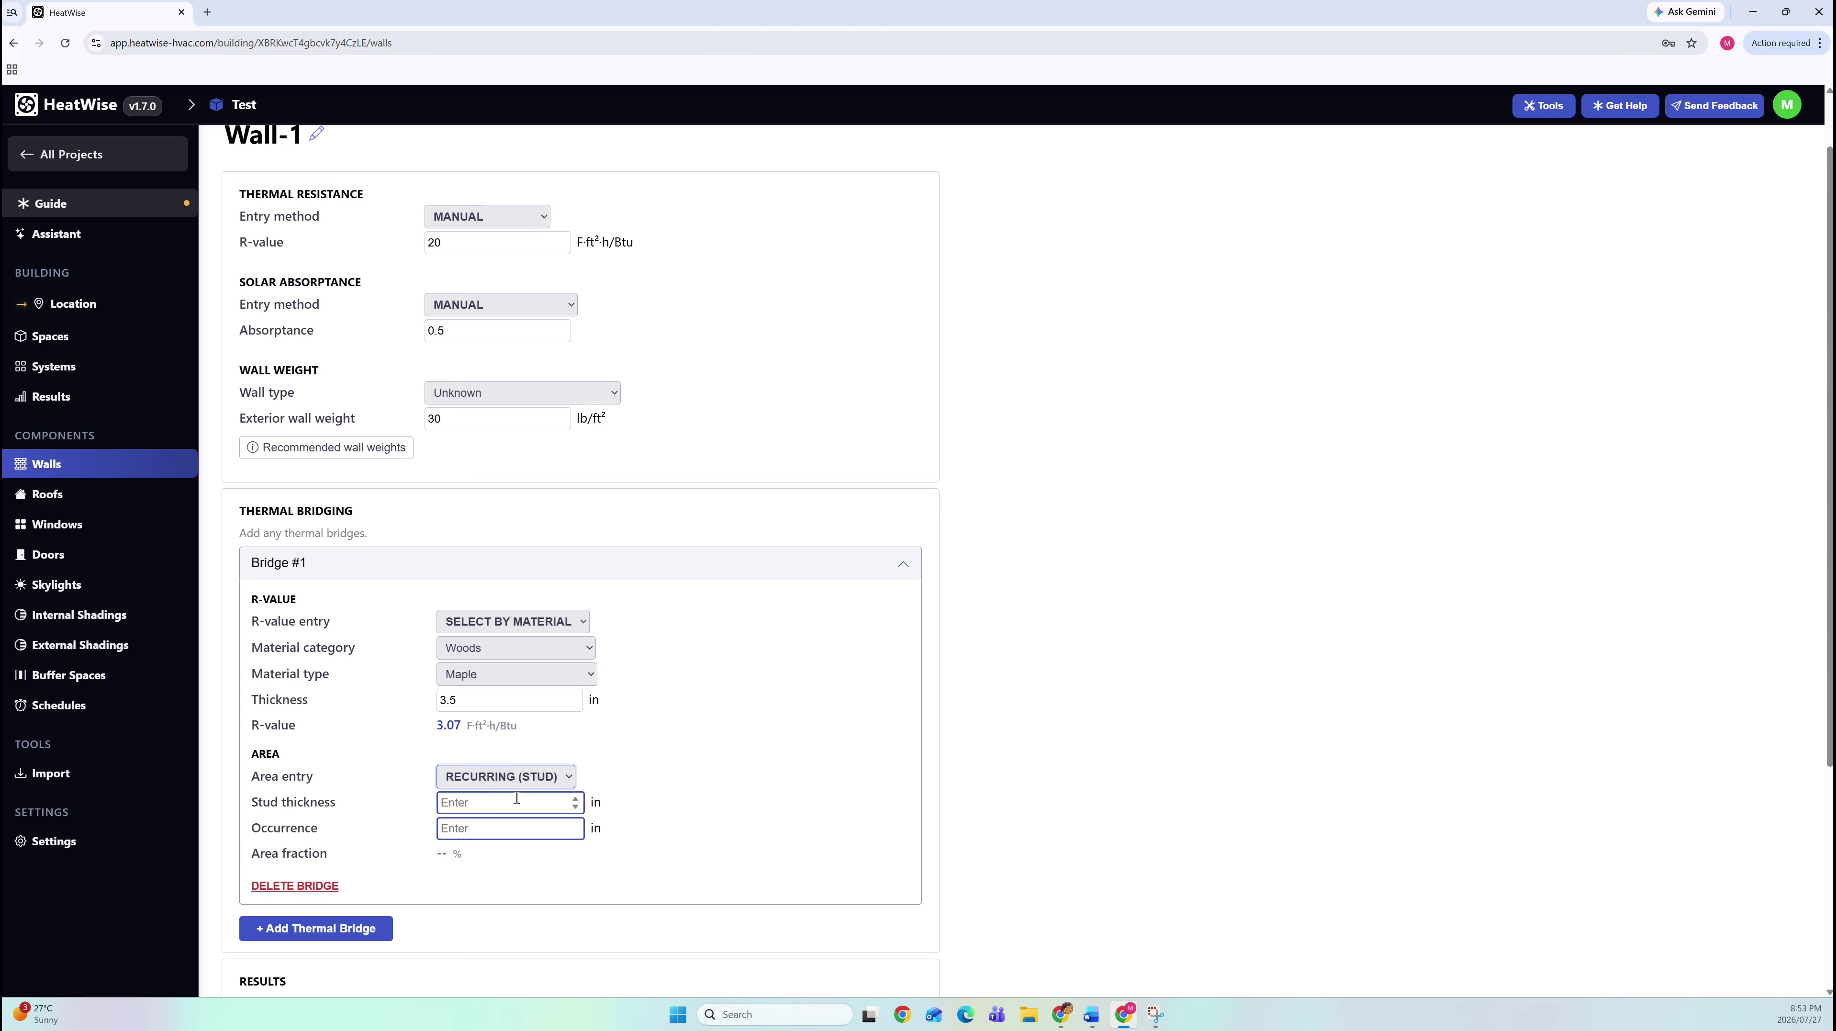
left_click(479, 798)
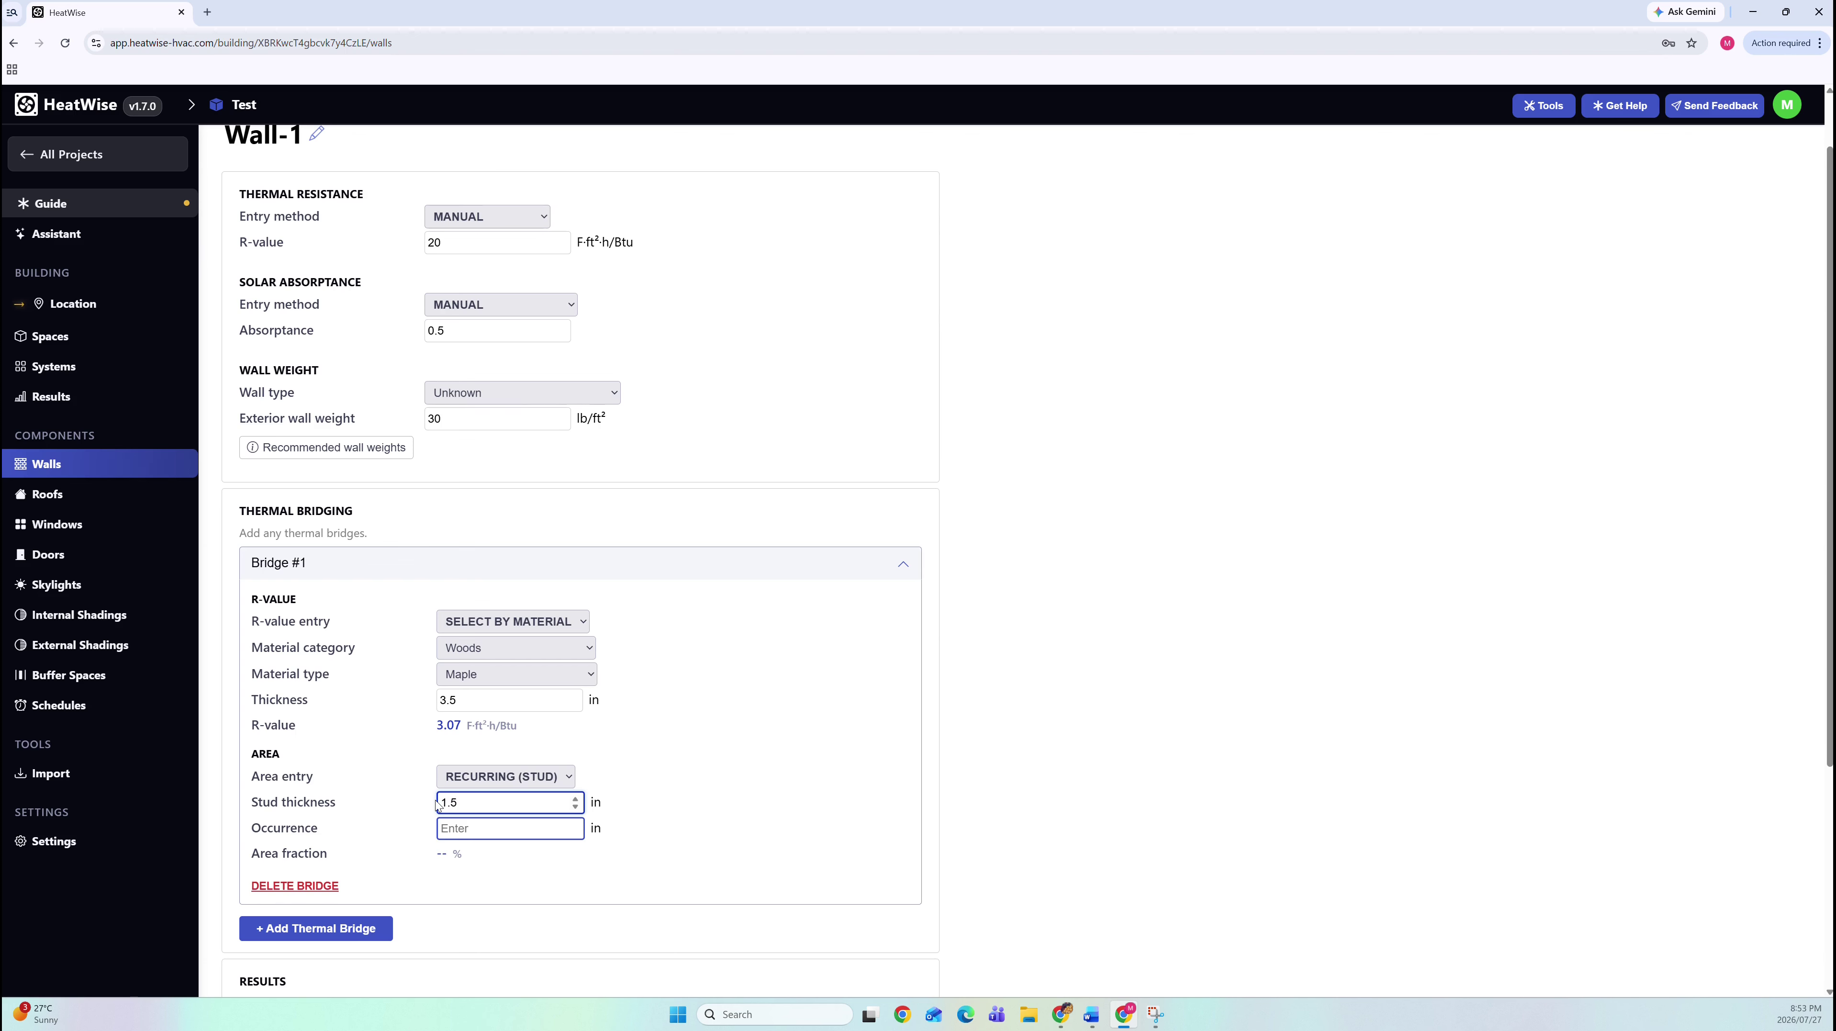
left_click(466, 829)
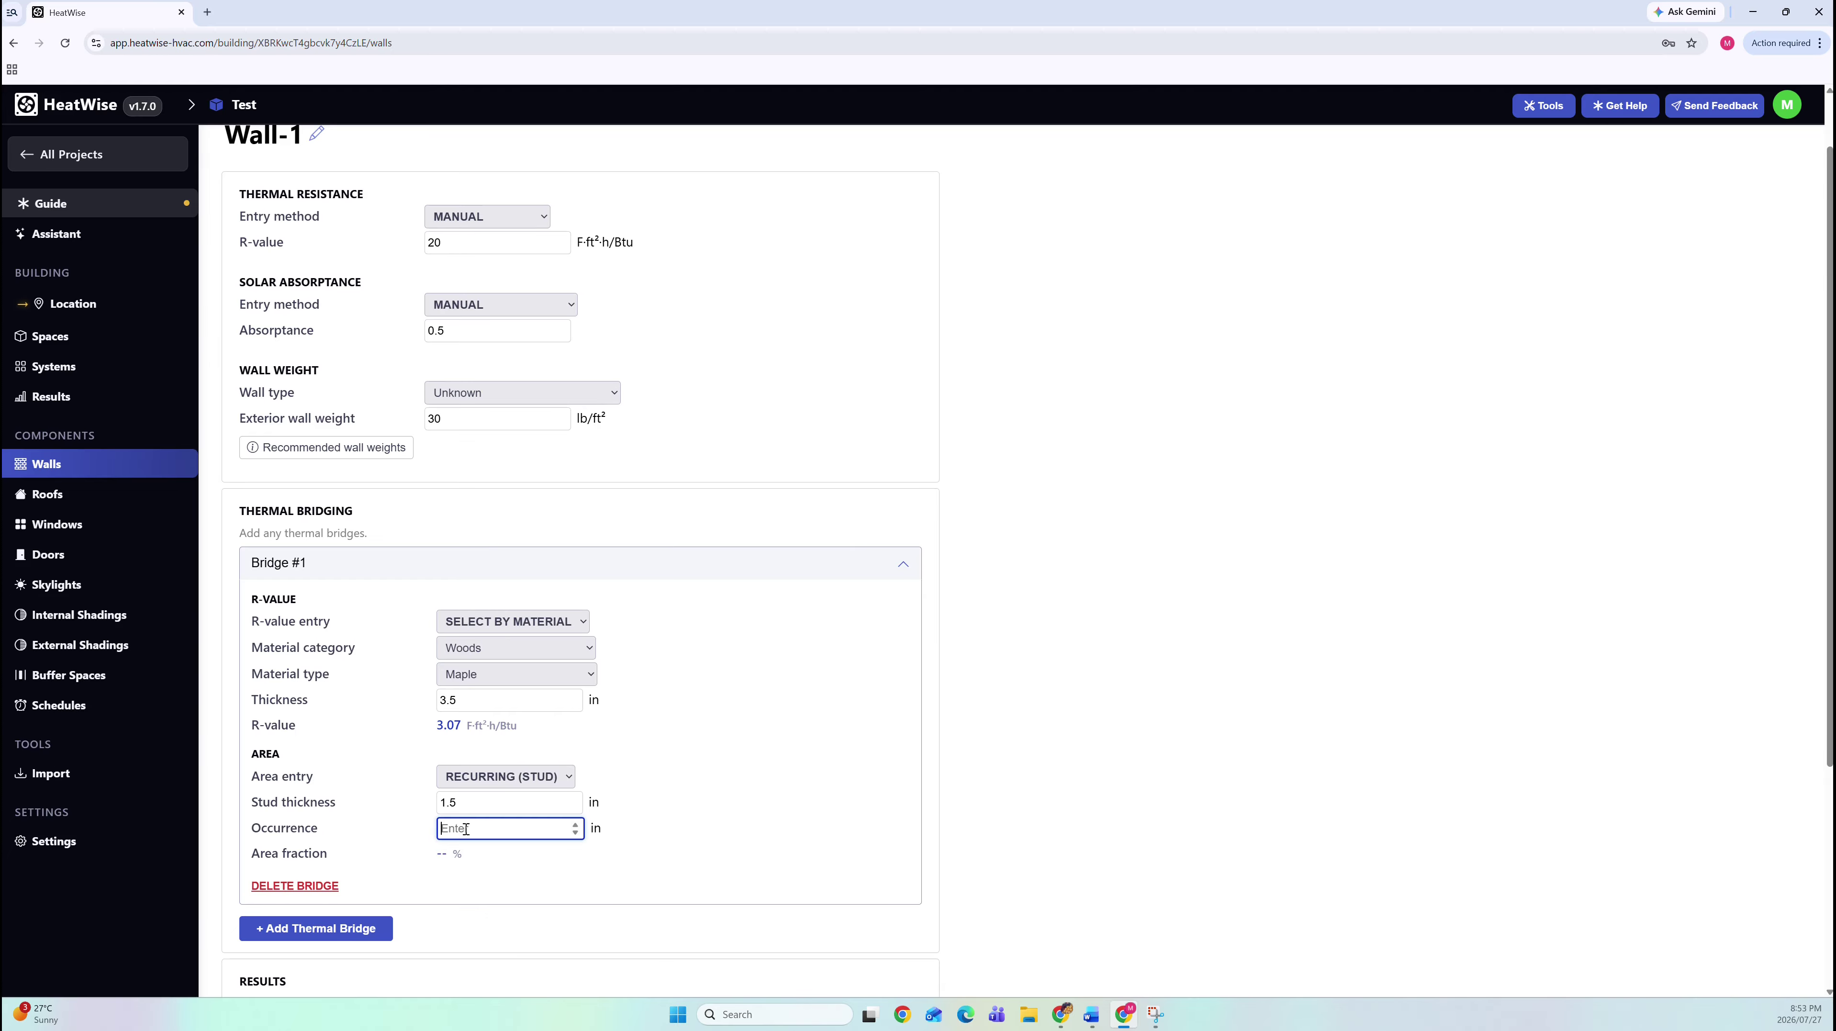
type("16")
left_click(712, 835)
left_click(489, 862)
- Review Bridge #1's calculated area fraction and the wall's resulting R-value against the wall's base inputs
scroll(472, 817, "down", 3)
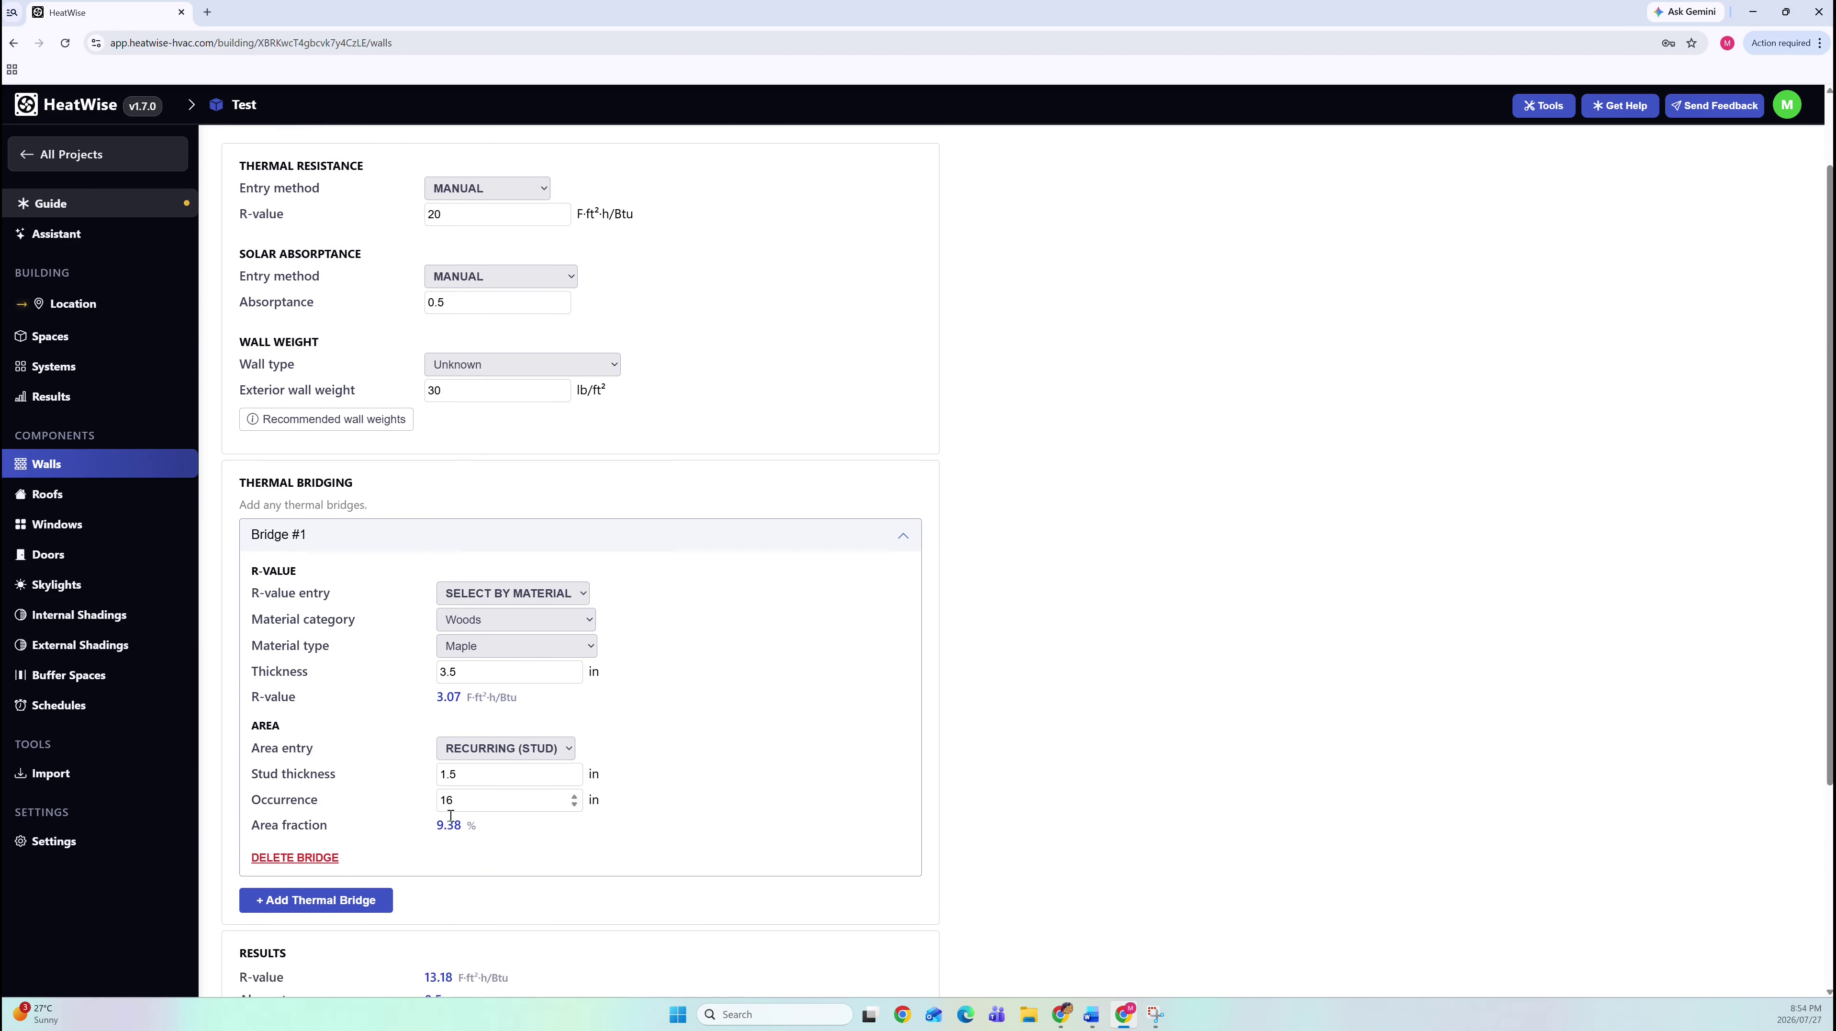
left_click_drag(528, 795, 420, 791)
left_click(518, 794)
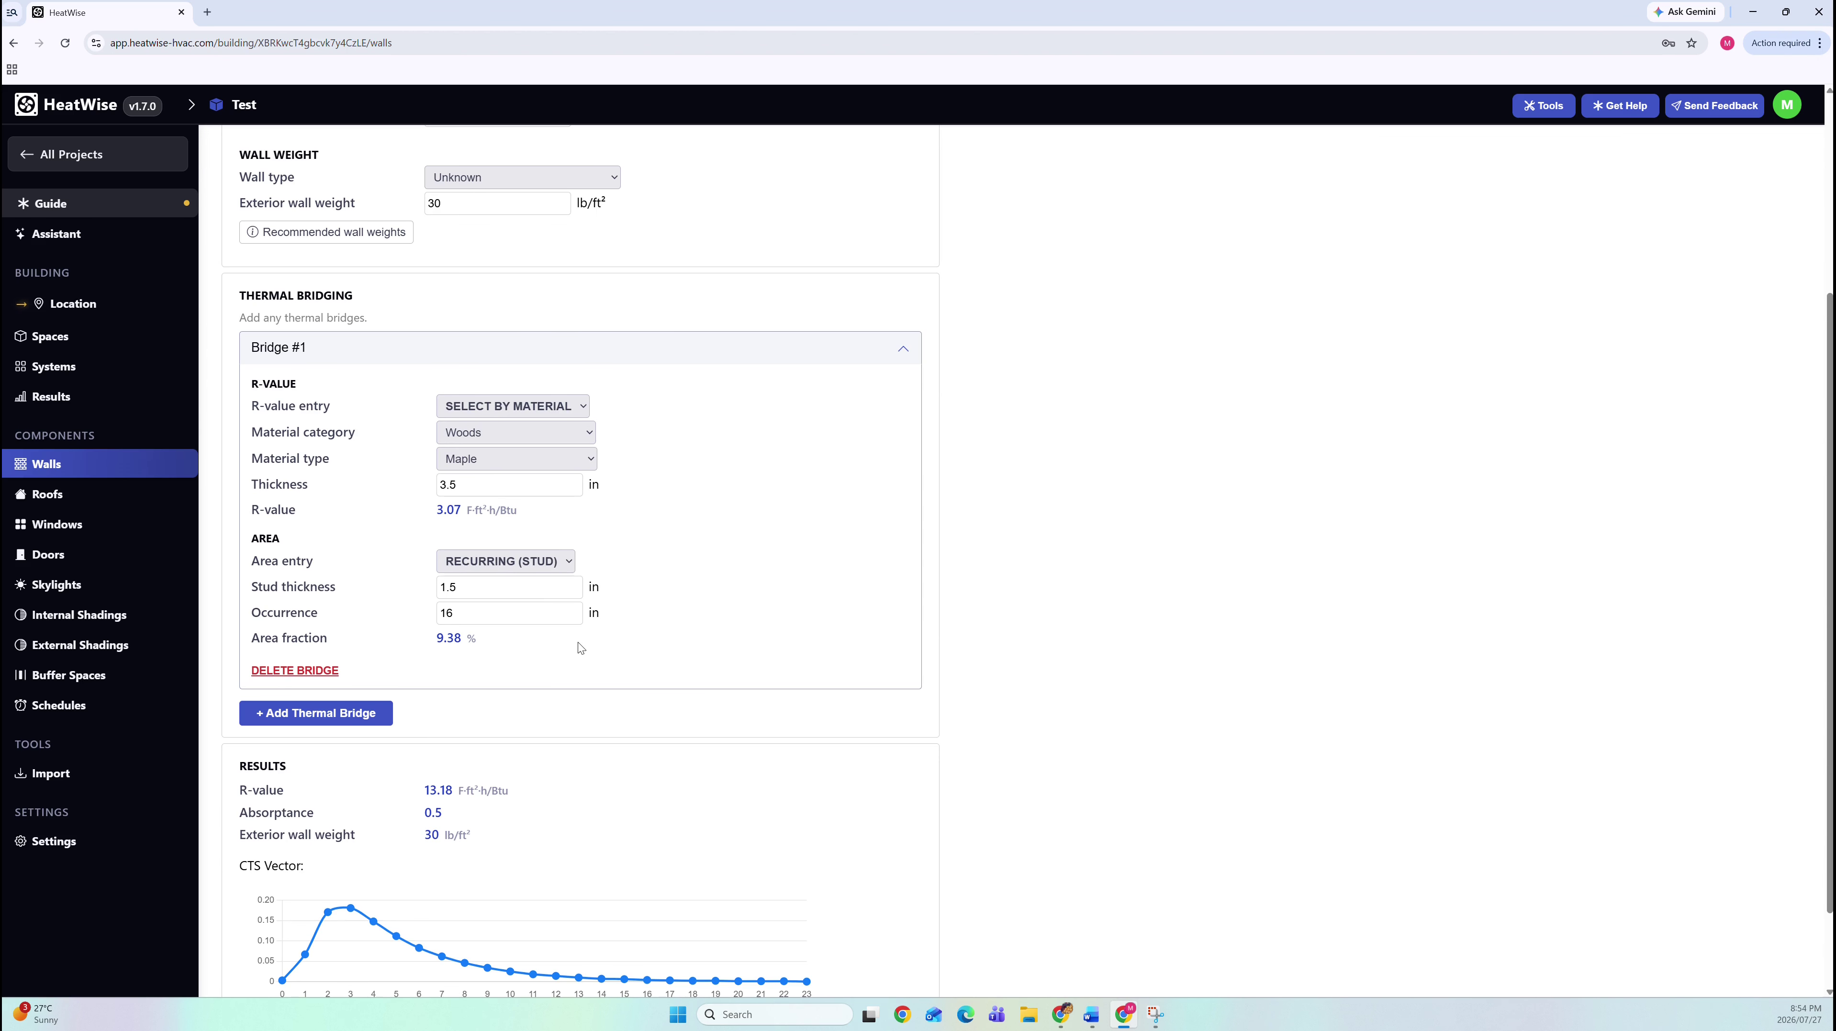
scroll(575, 642, "up", 3)
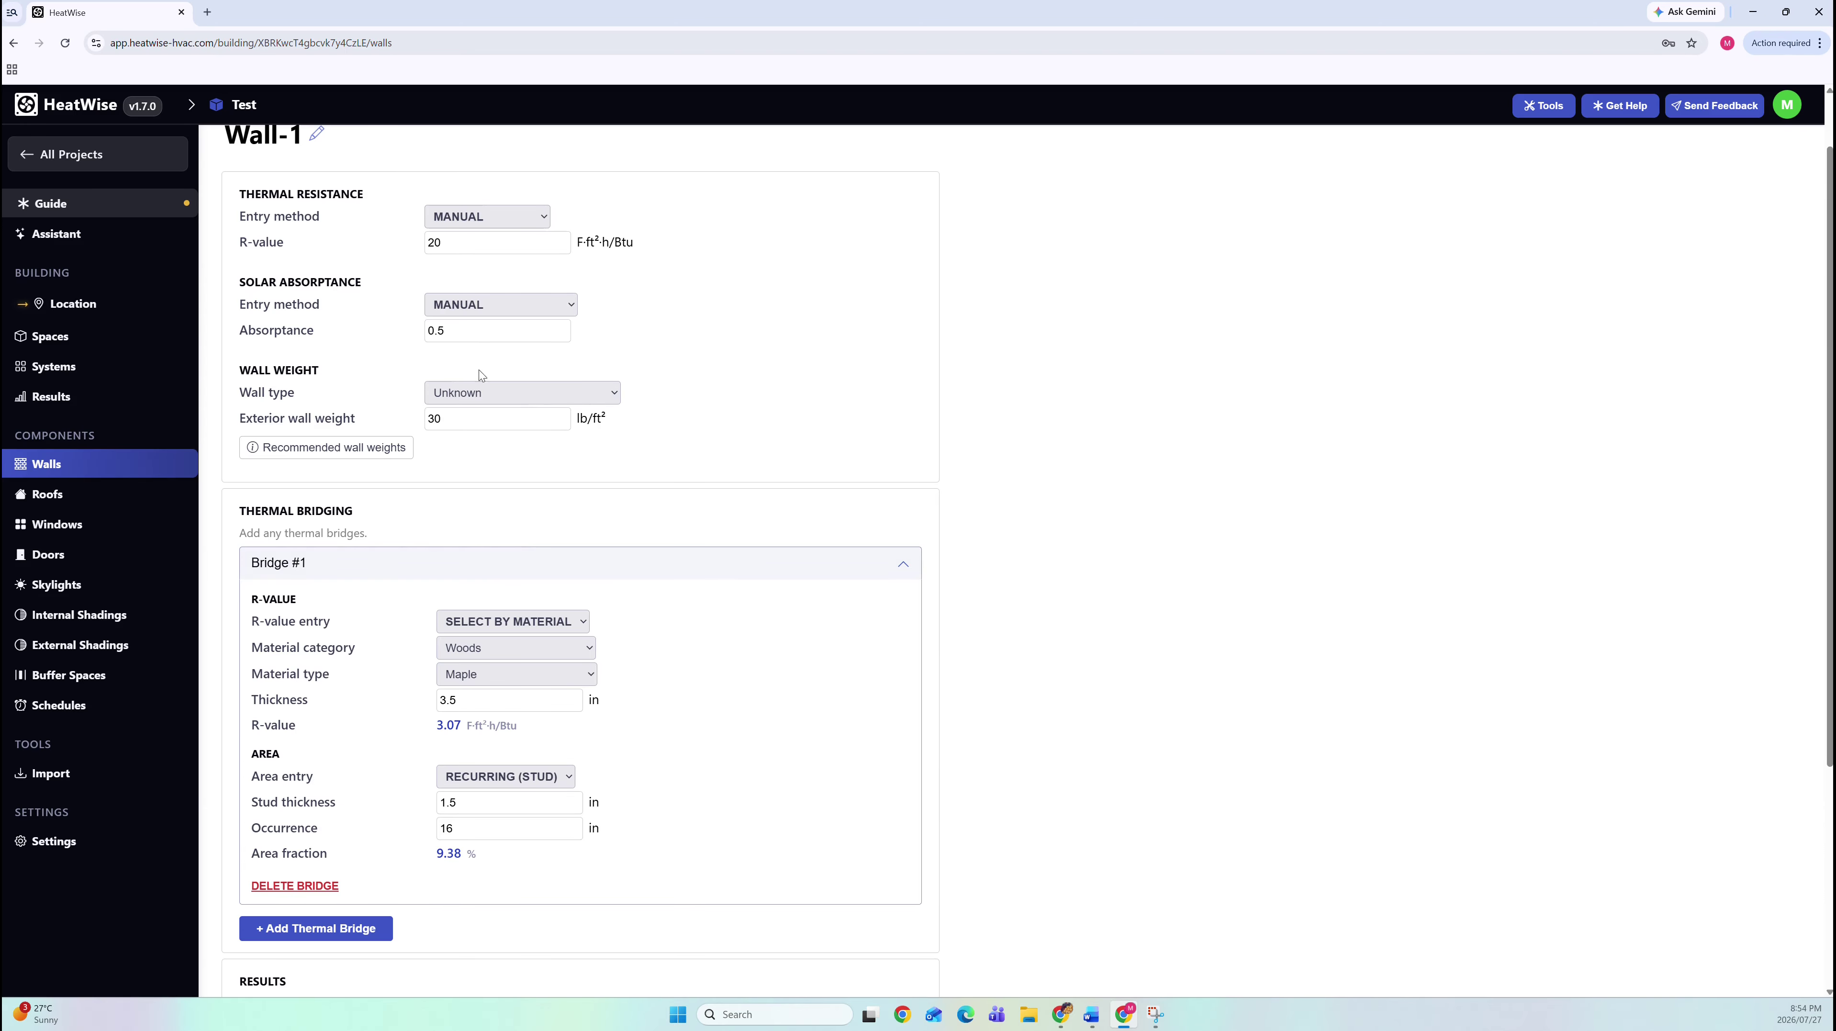
scroll(320, 197, "up", 1)
scroll(306, 289, "down", 1)
left_click_drag(483, 854, 431, 852)
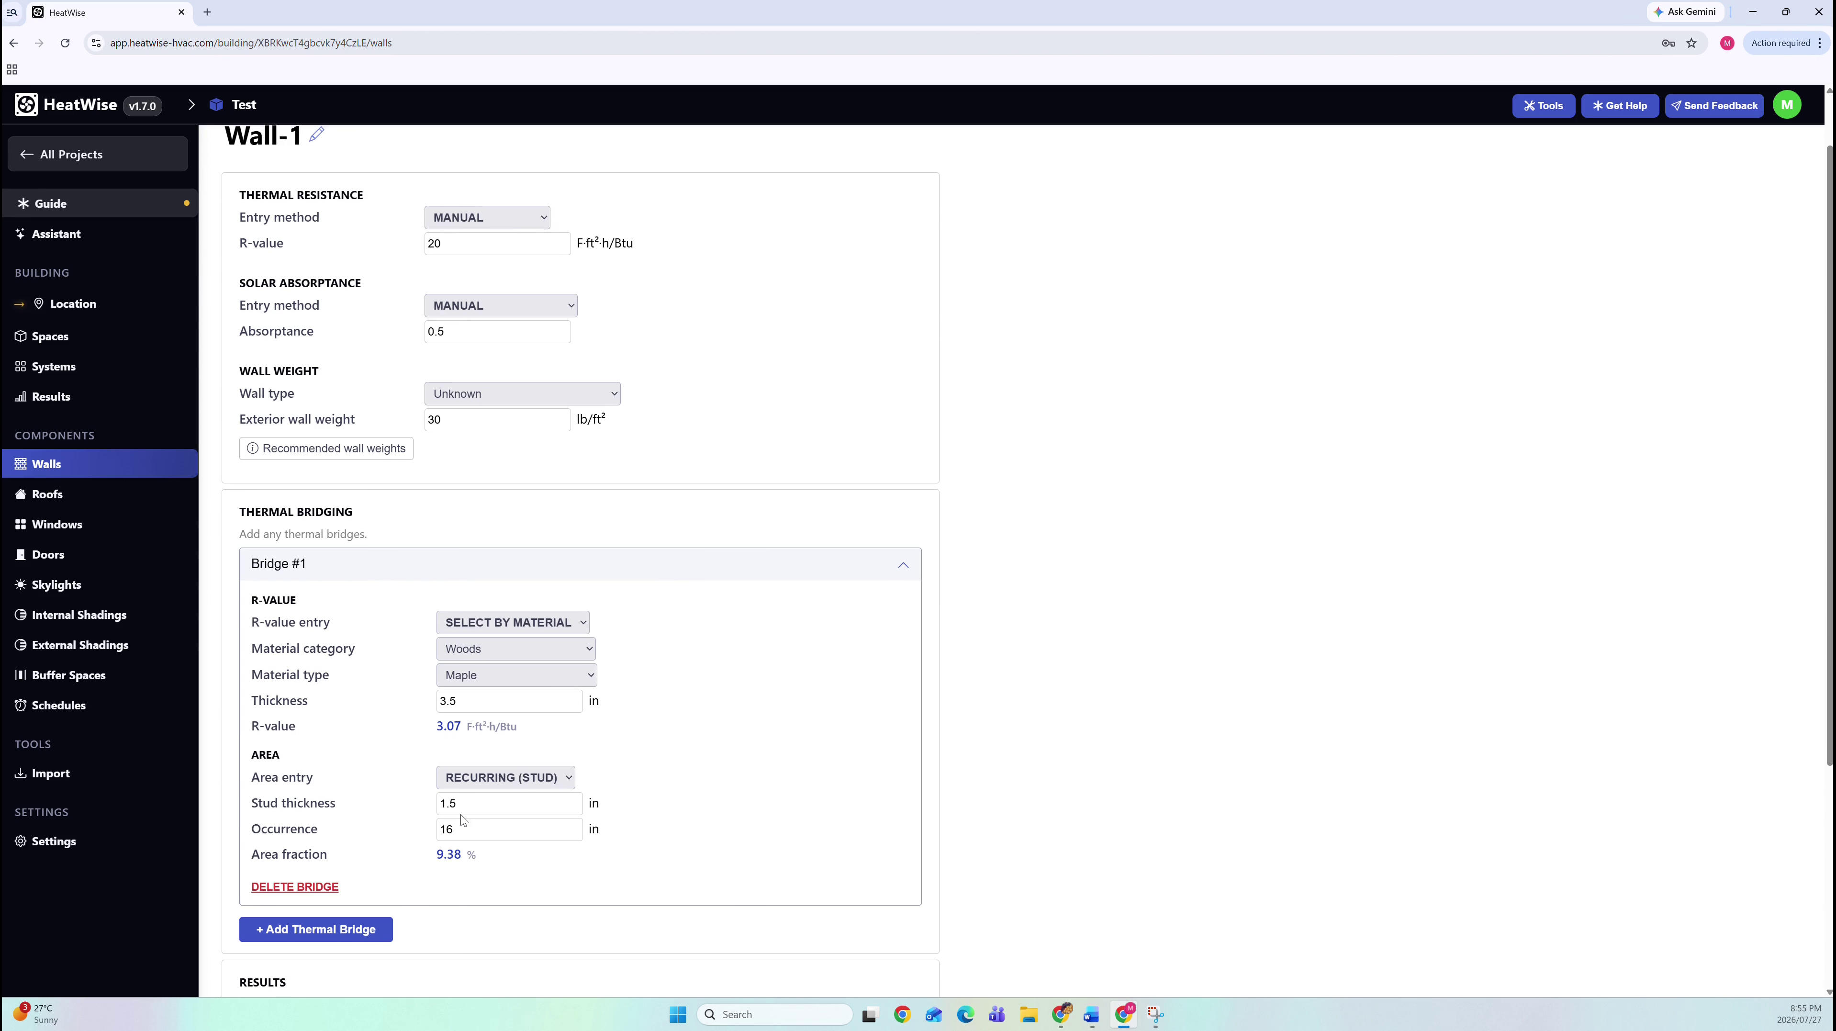
scroll(438, 744, "up", 1)
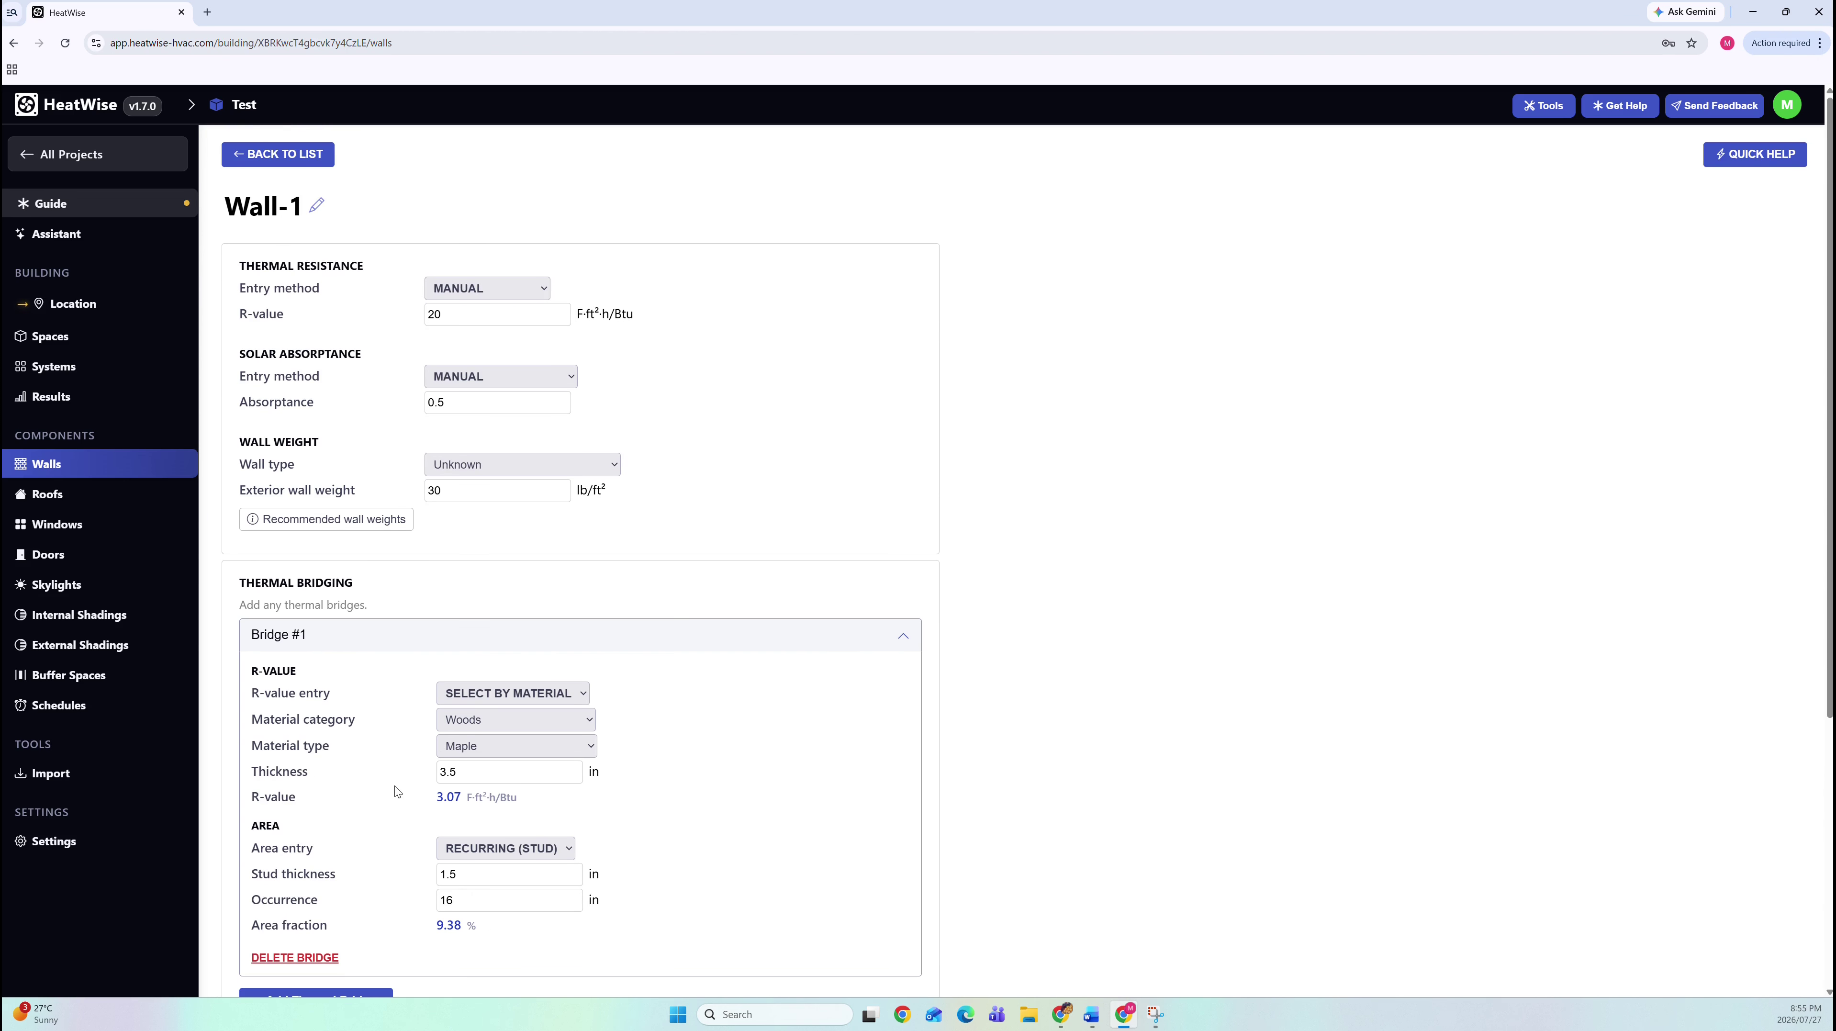
- Switch the wall's thermal resistance entry method to Build Wall and add four layers between the default surface resistances
left_click(456, 288)
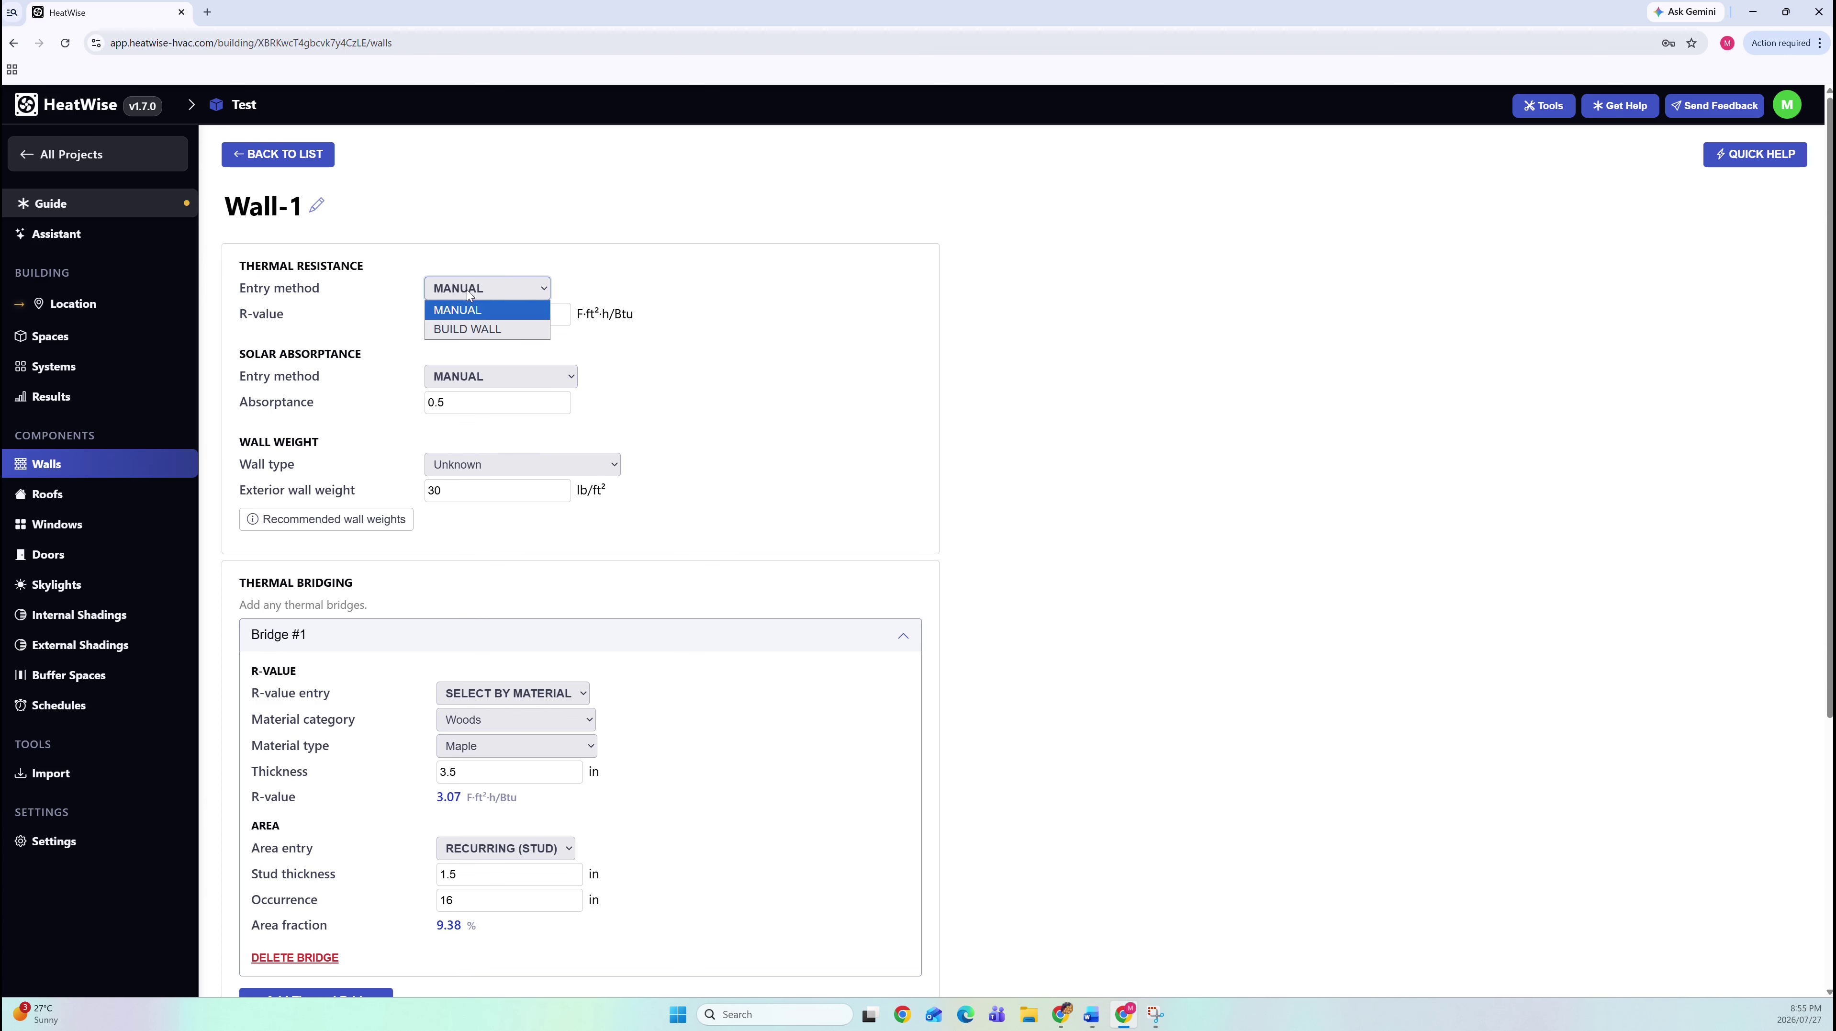
left_click(459, 332)
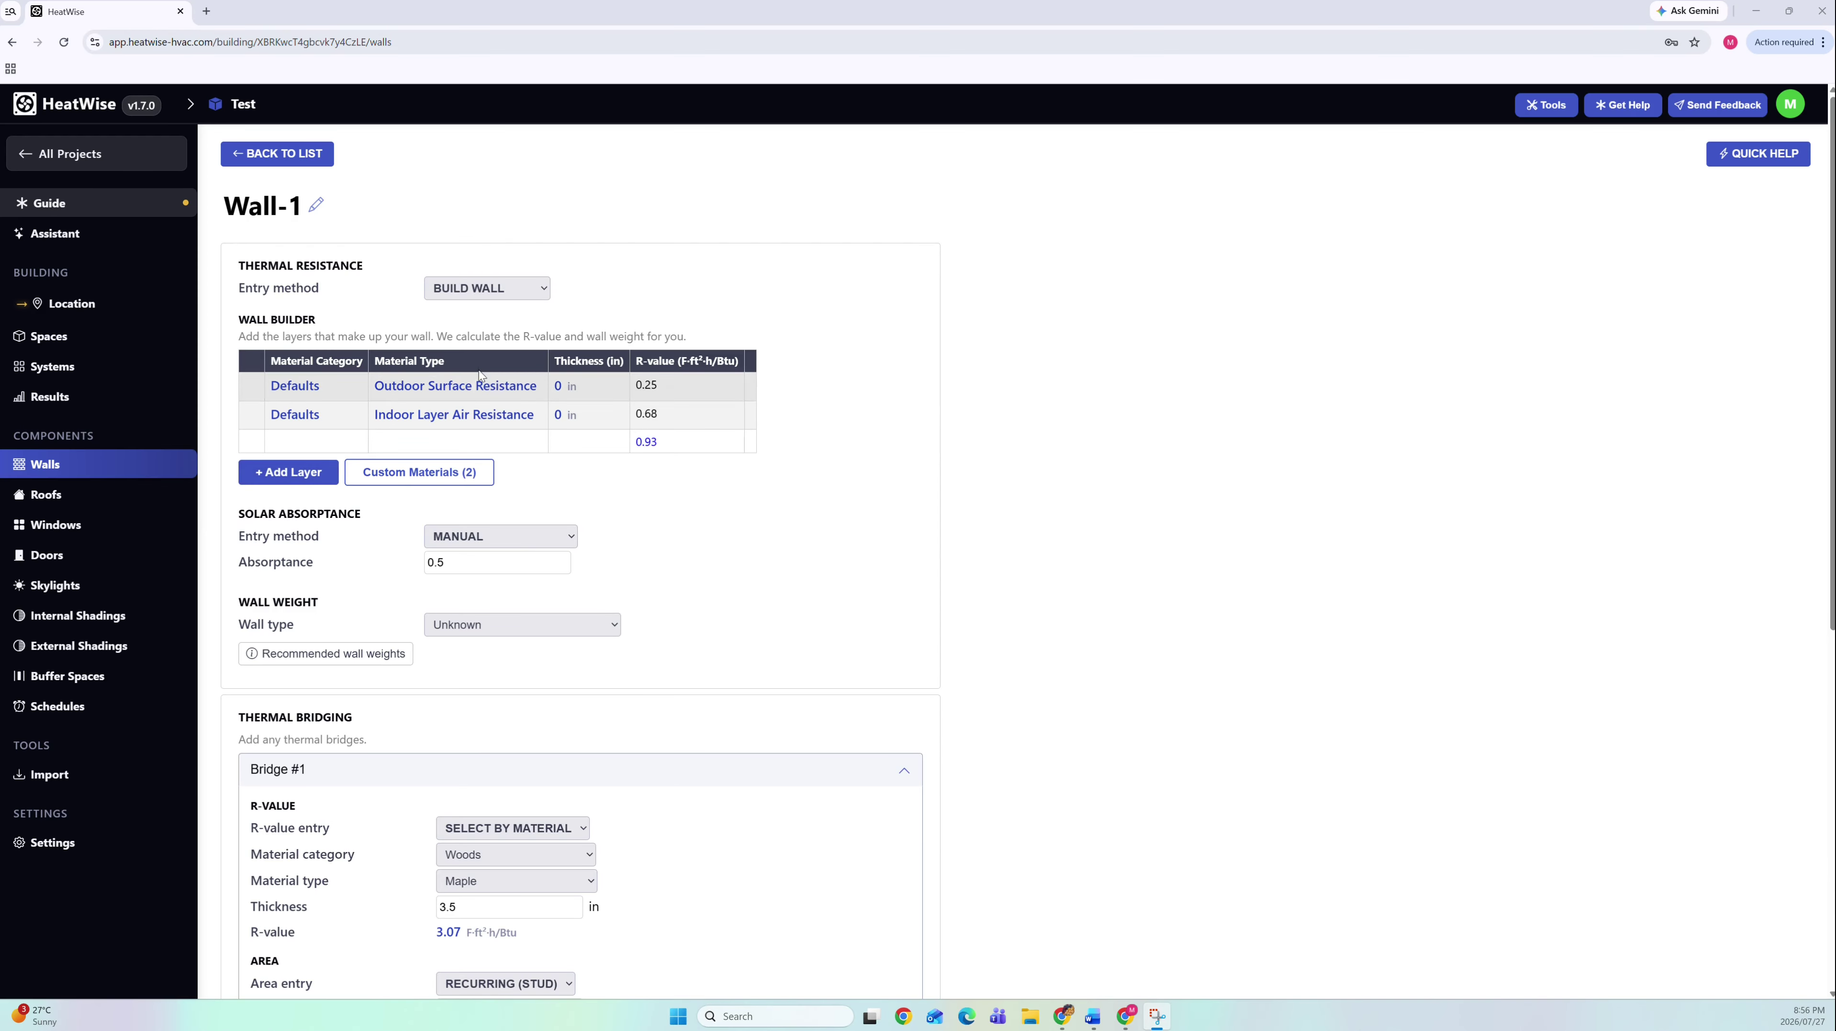
left_click(291, 479)
left_click(287, 504)
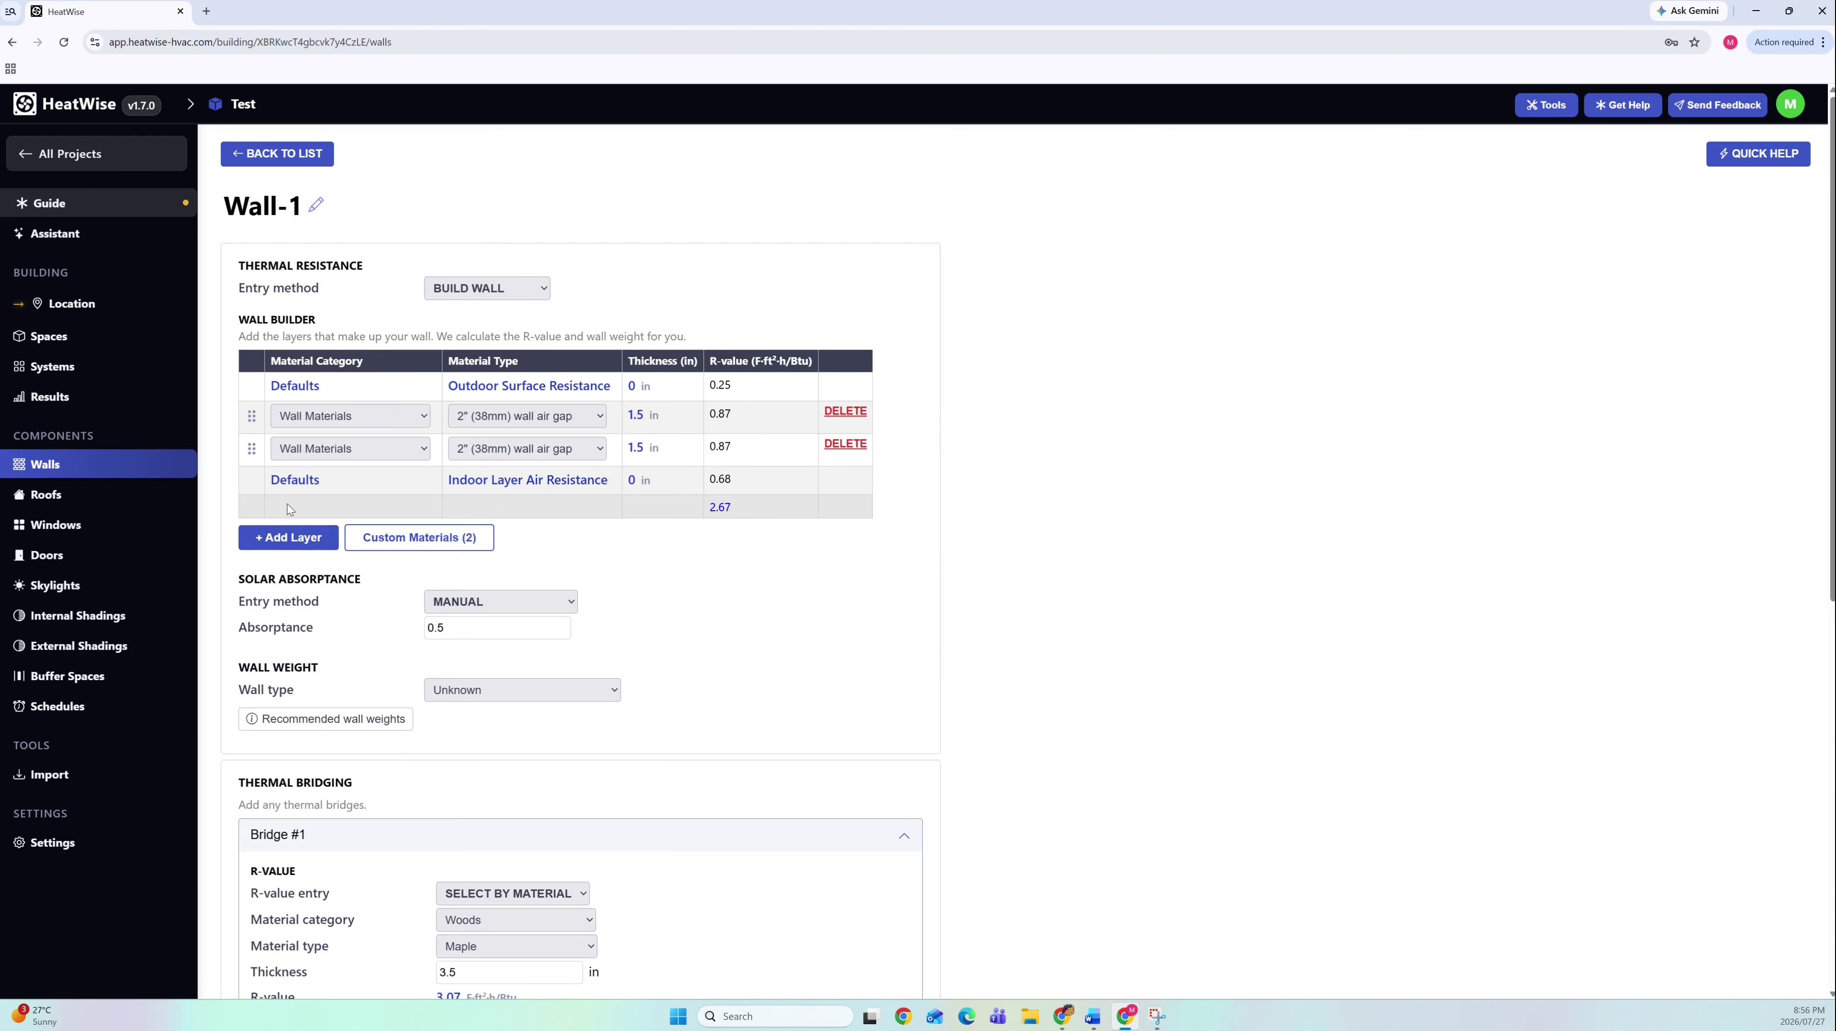
left_click(288, 537)
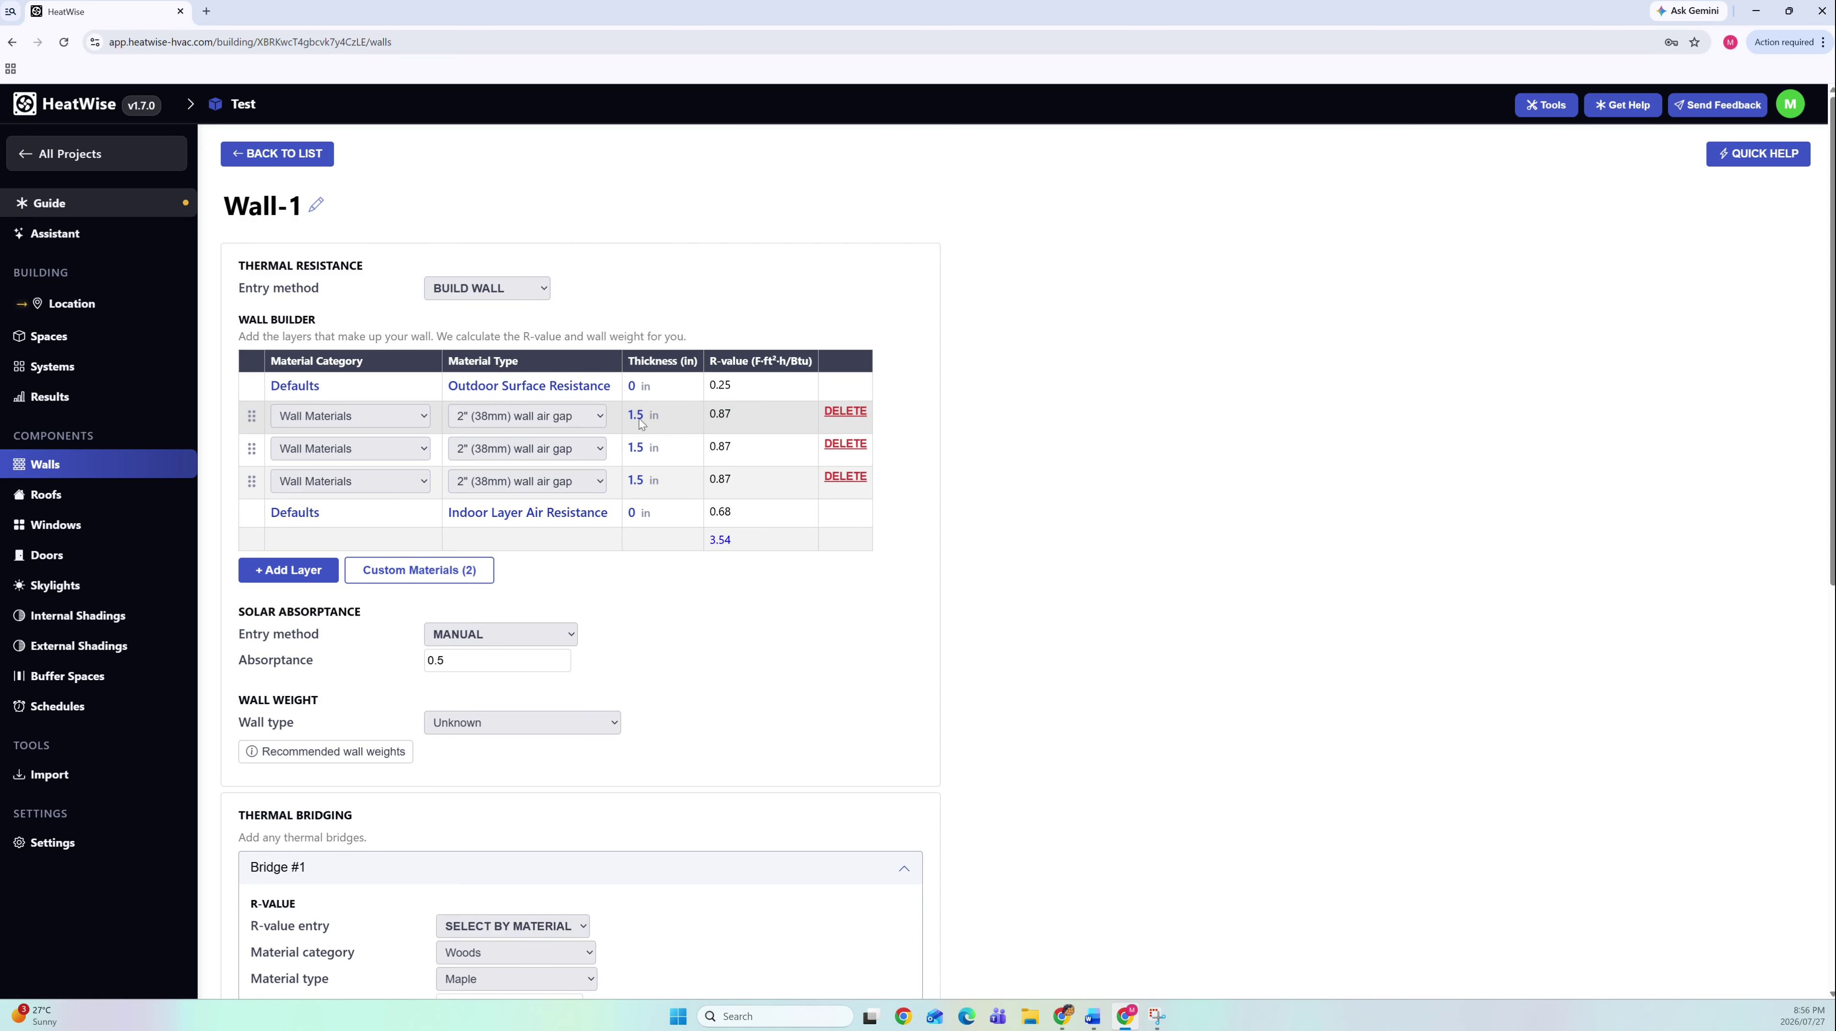
left_click(845, 443)
left_click(260, 538)
left_click(261, 569)
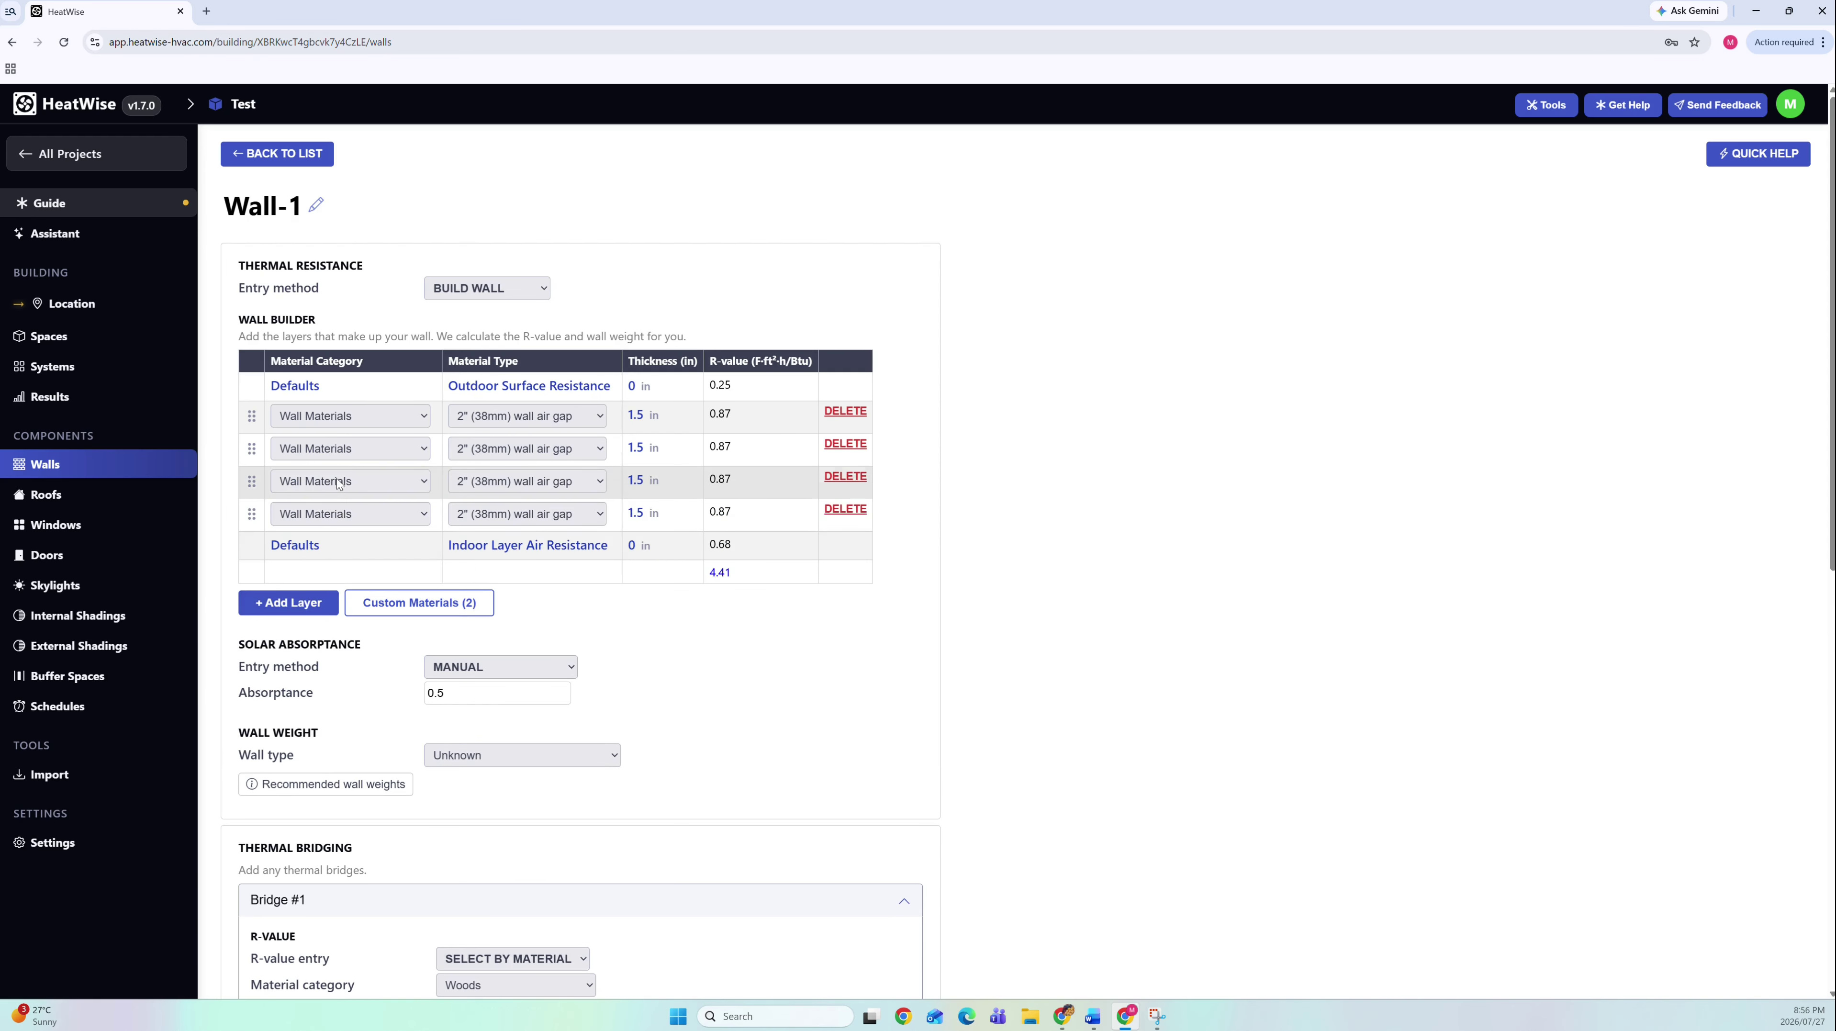
- Set the first added wall layer to 1 in. (25mm) stucco and the second to Gypsum Board, both from Wall Materials
left_click(517, 417)
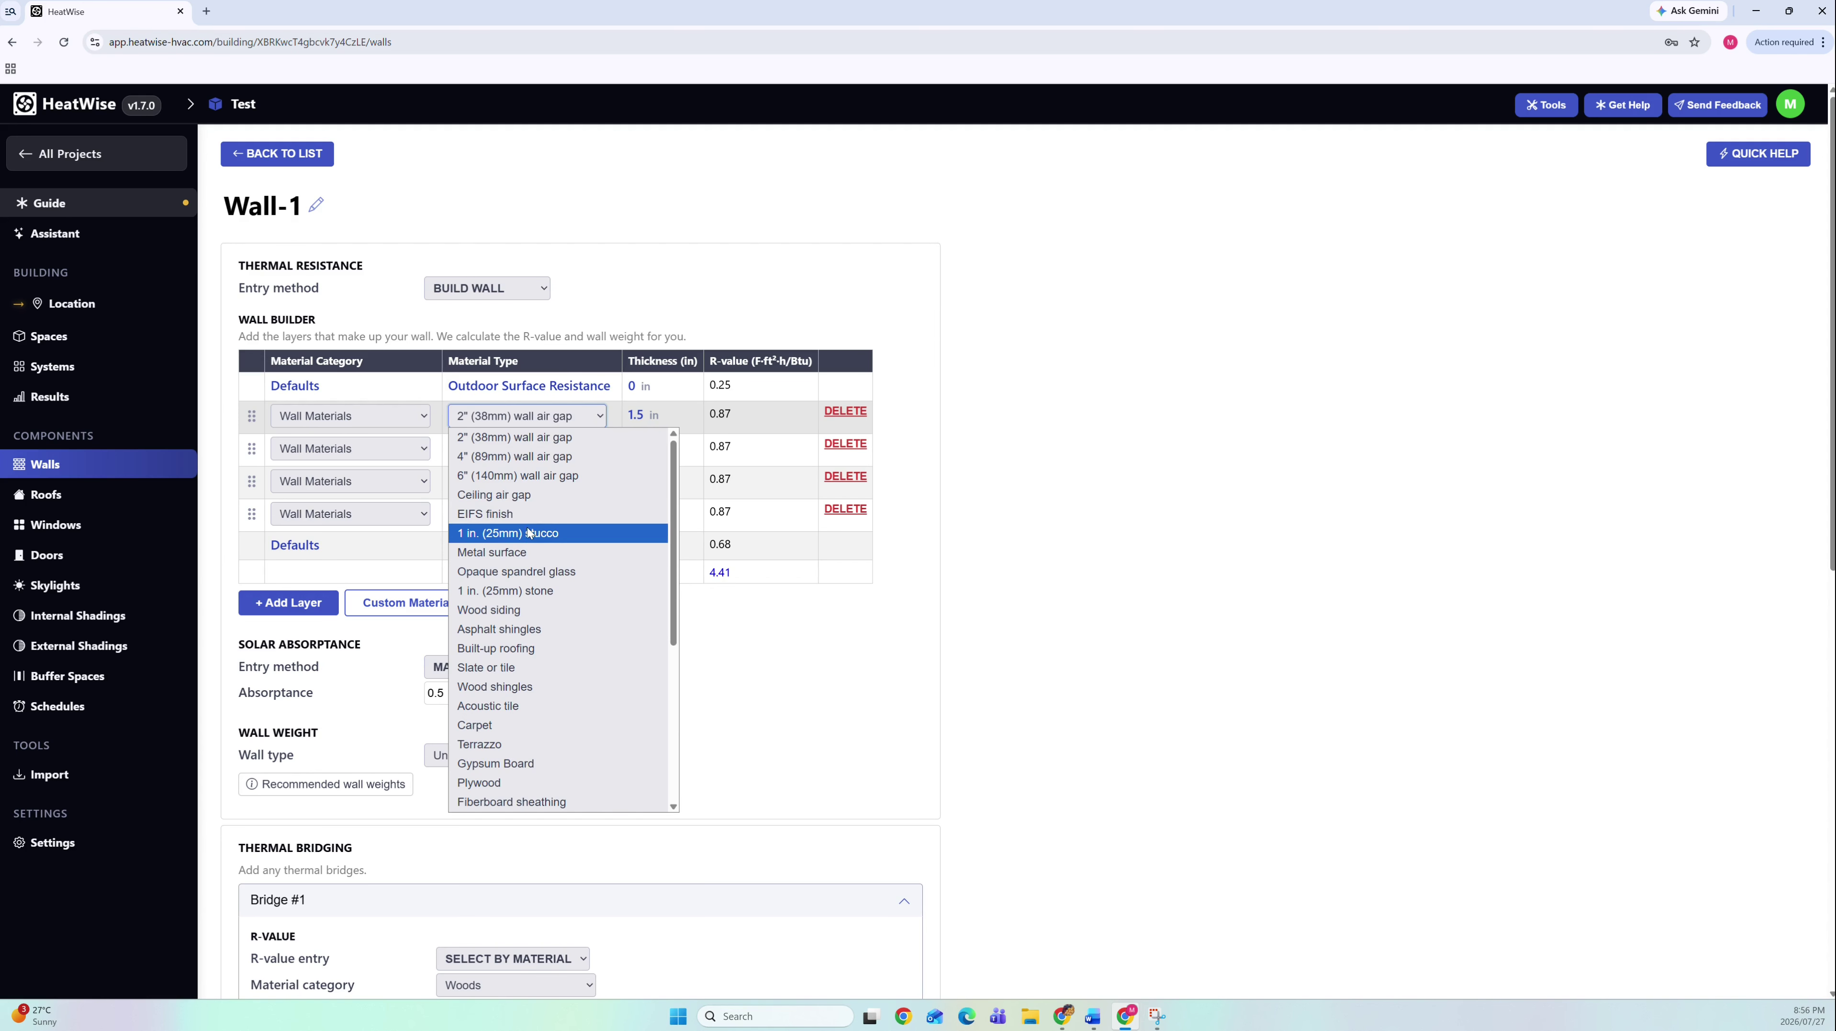
left_click(556, 534)
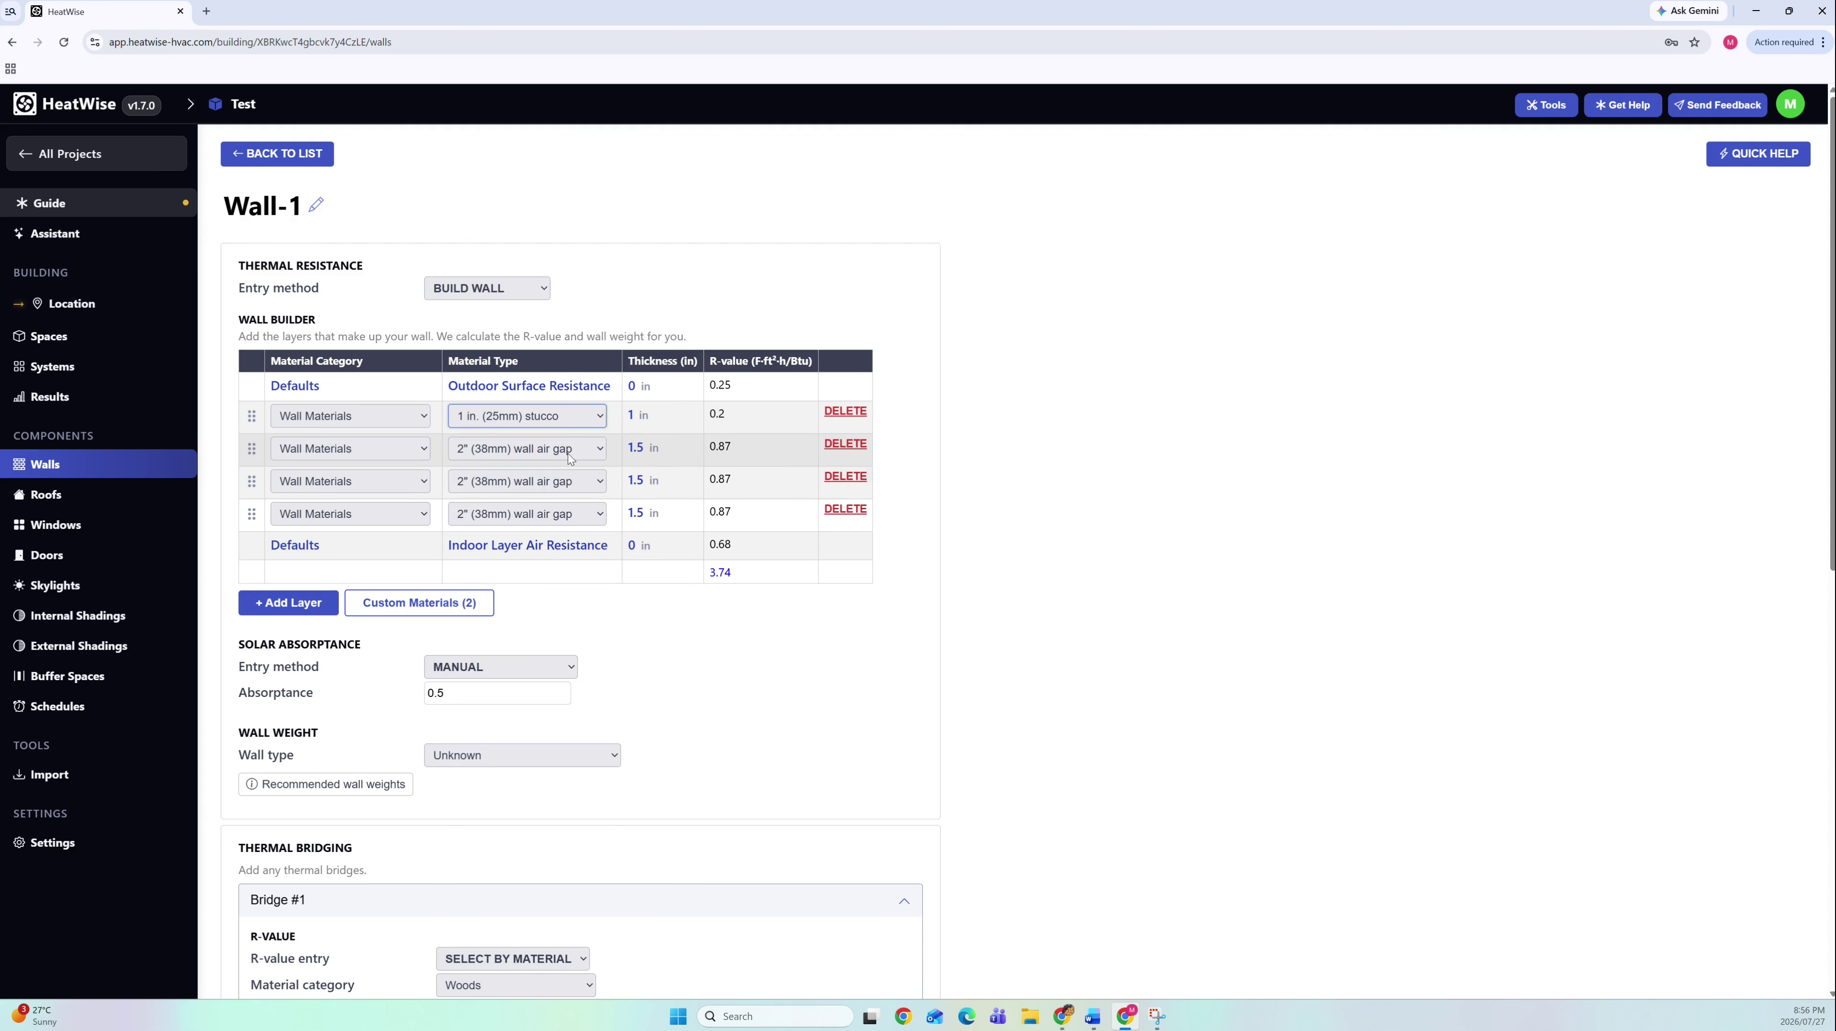
left_click(326, 452)
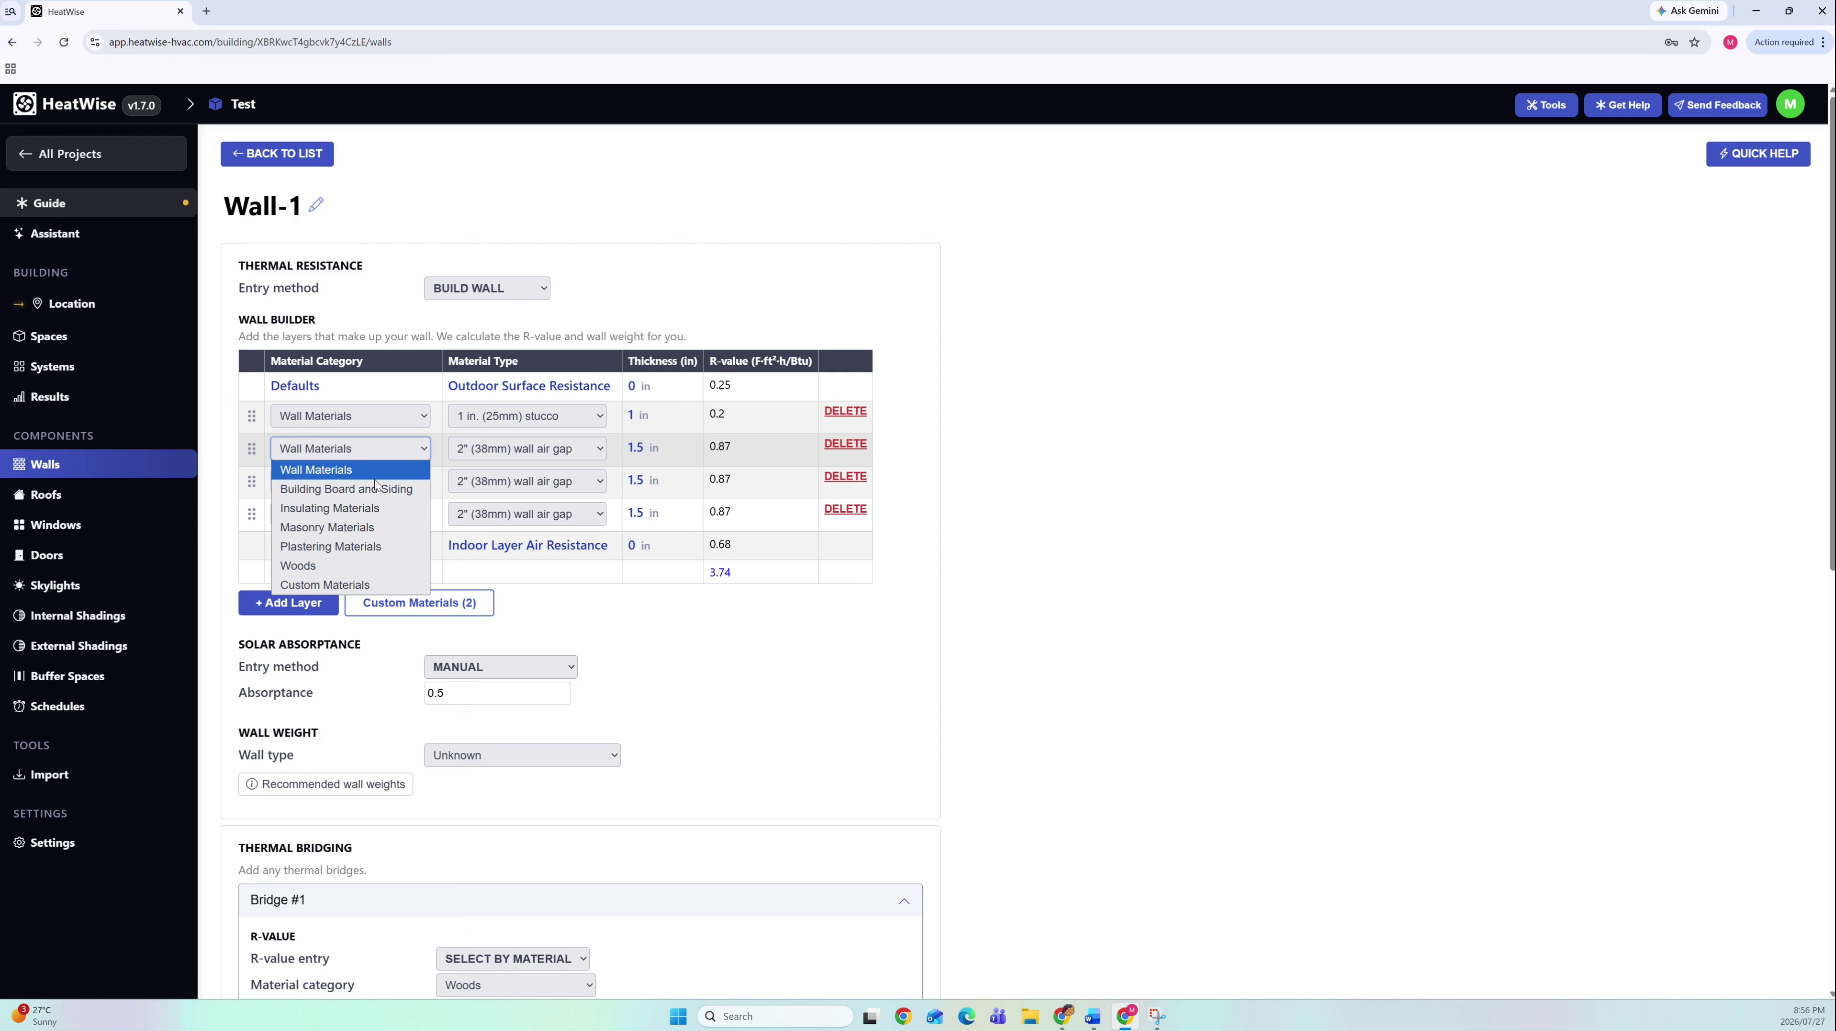
left_click(382, 453)
left_click(527, 448)
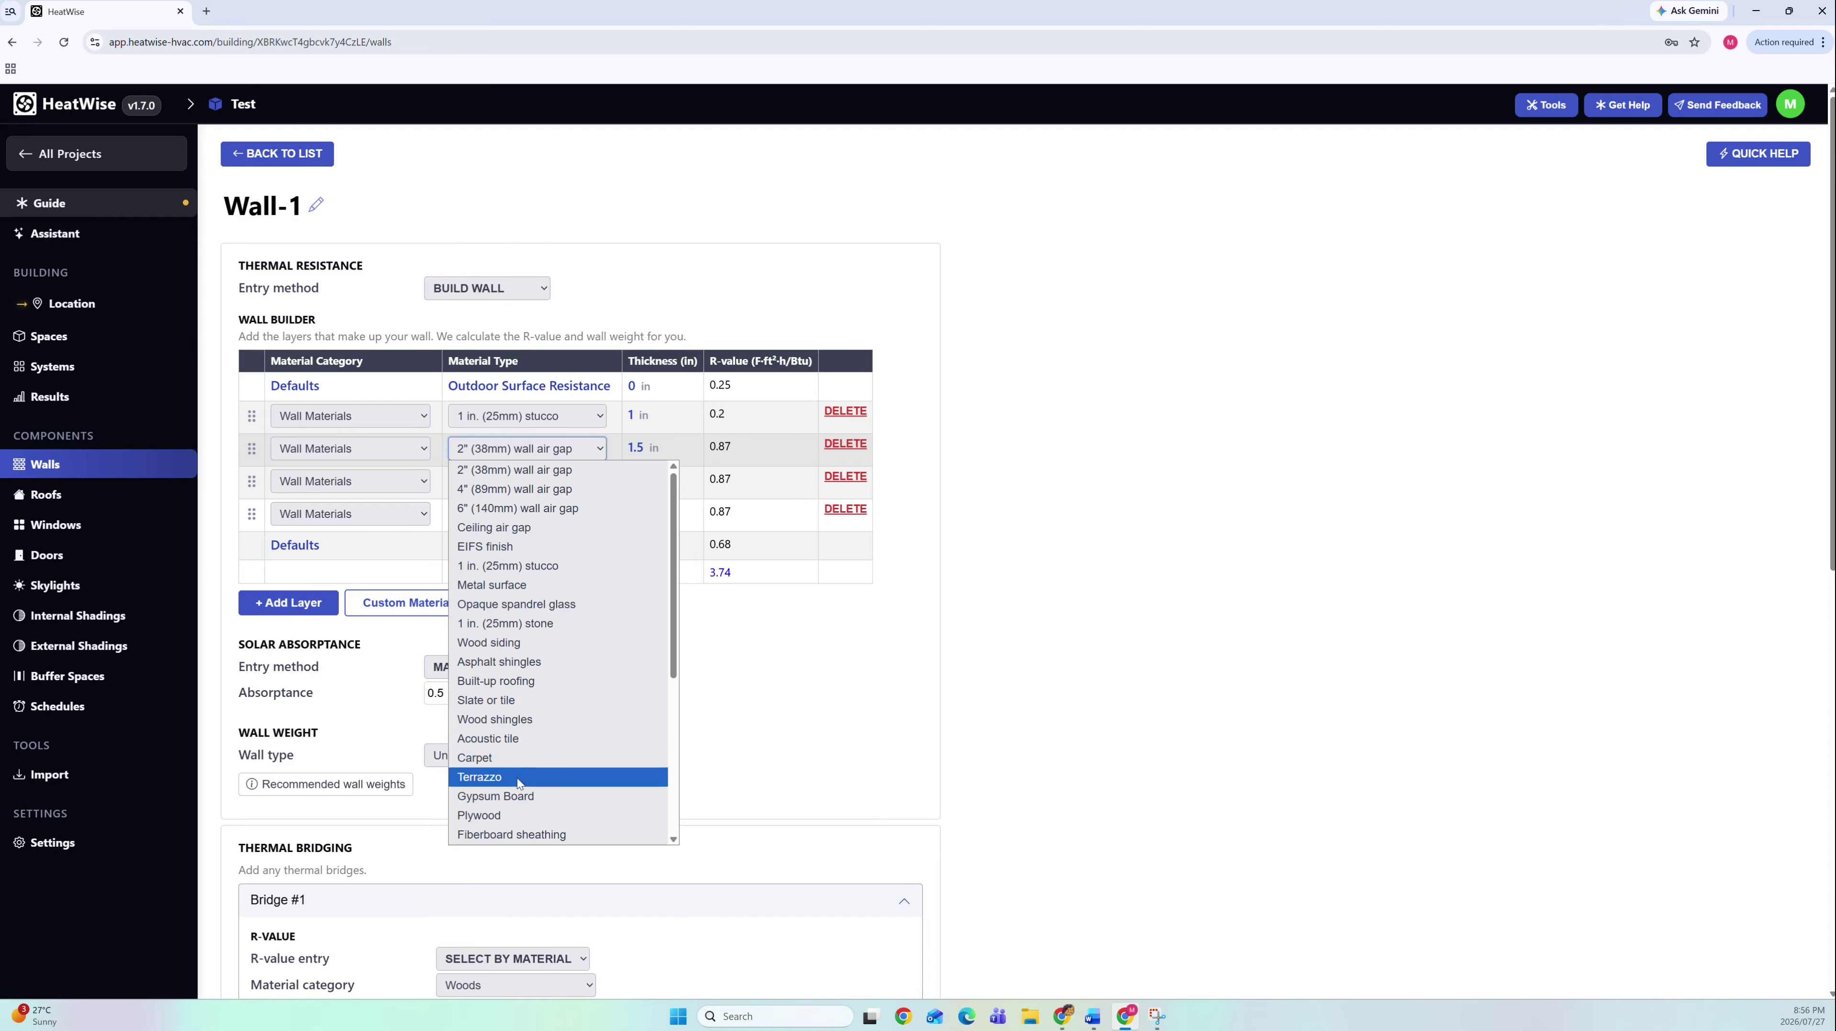
left_click(517, 797)
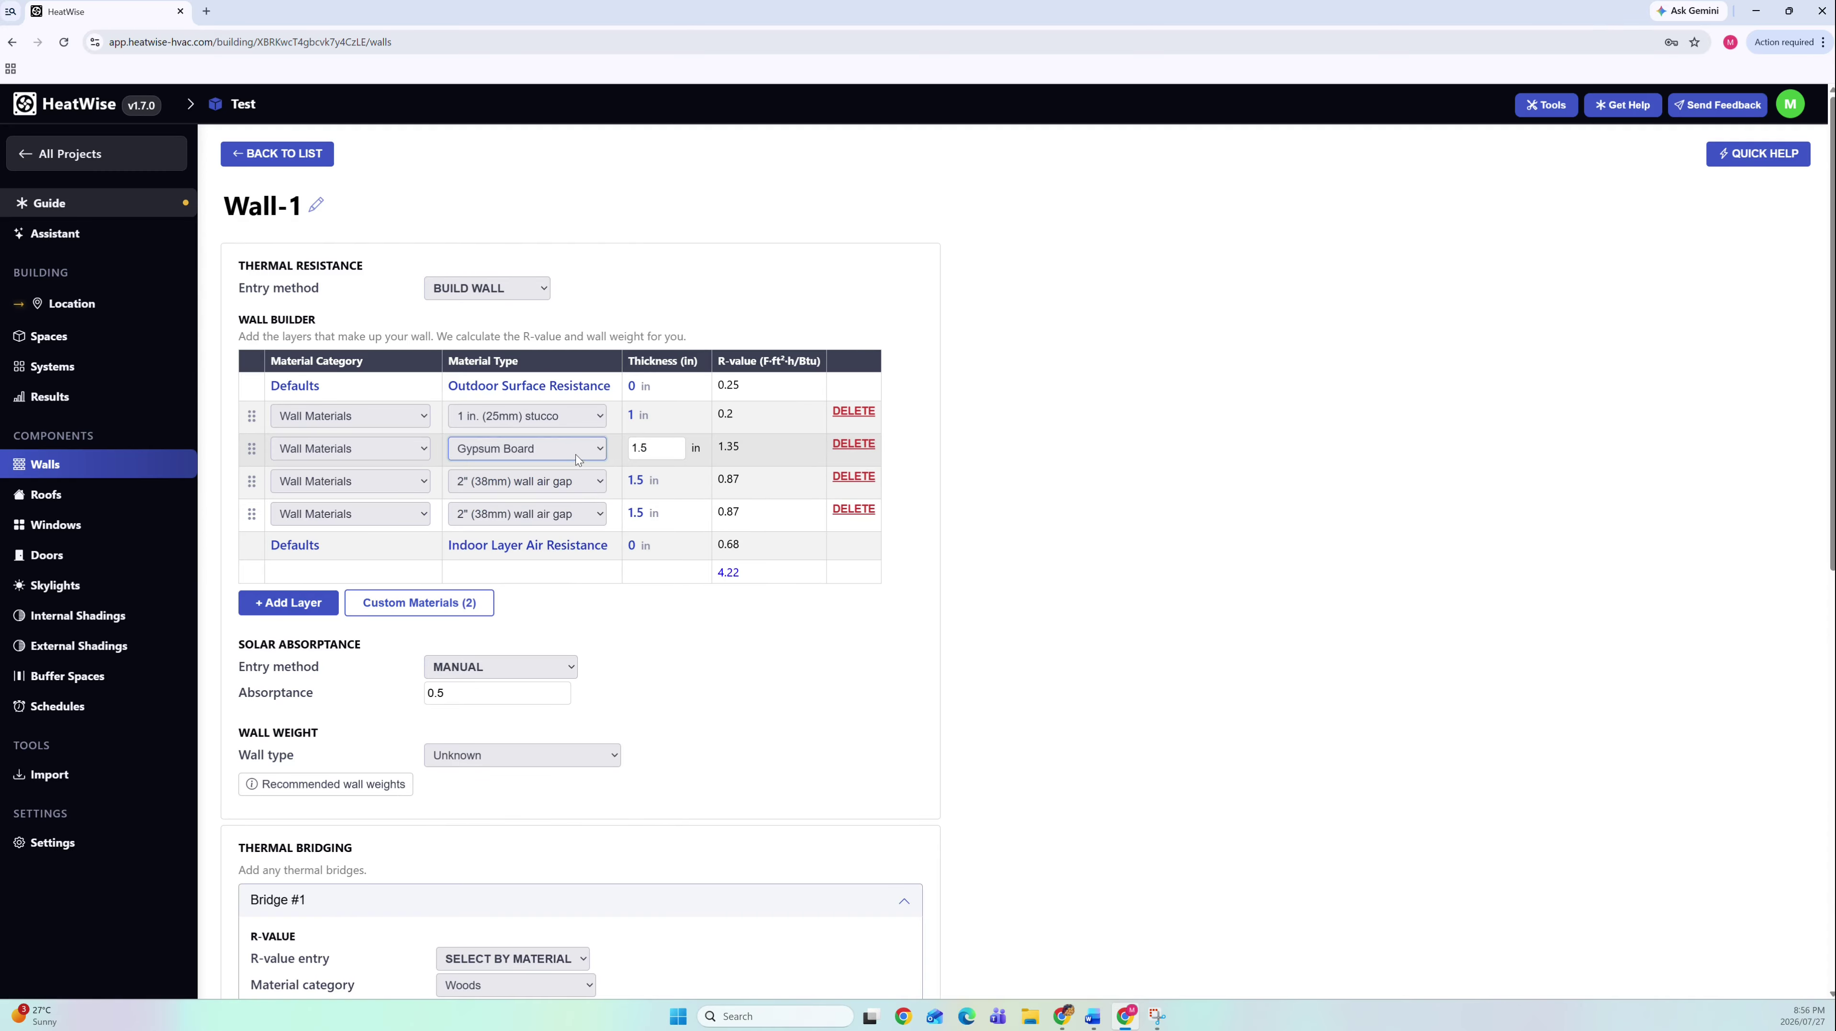
- Set the third added wall layer to Mineral wool, felted from the Insulating Materials category
left_click(370, 484)
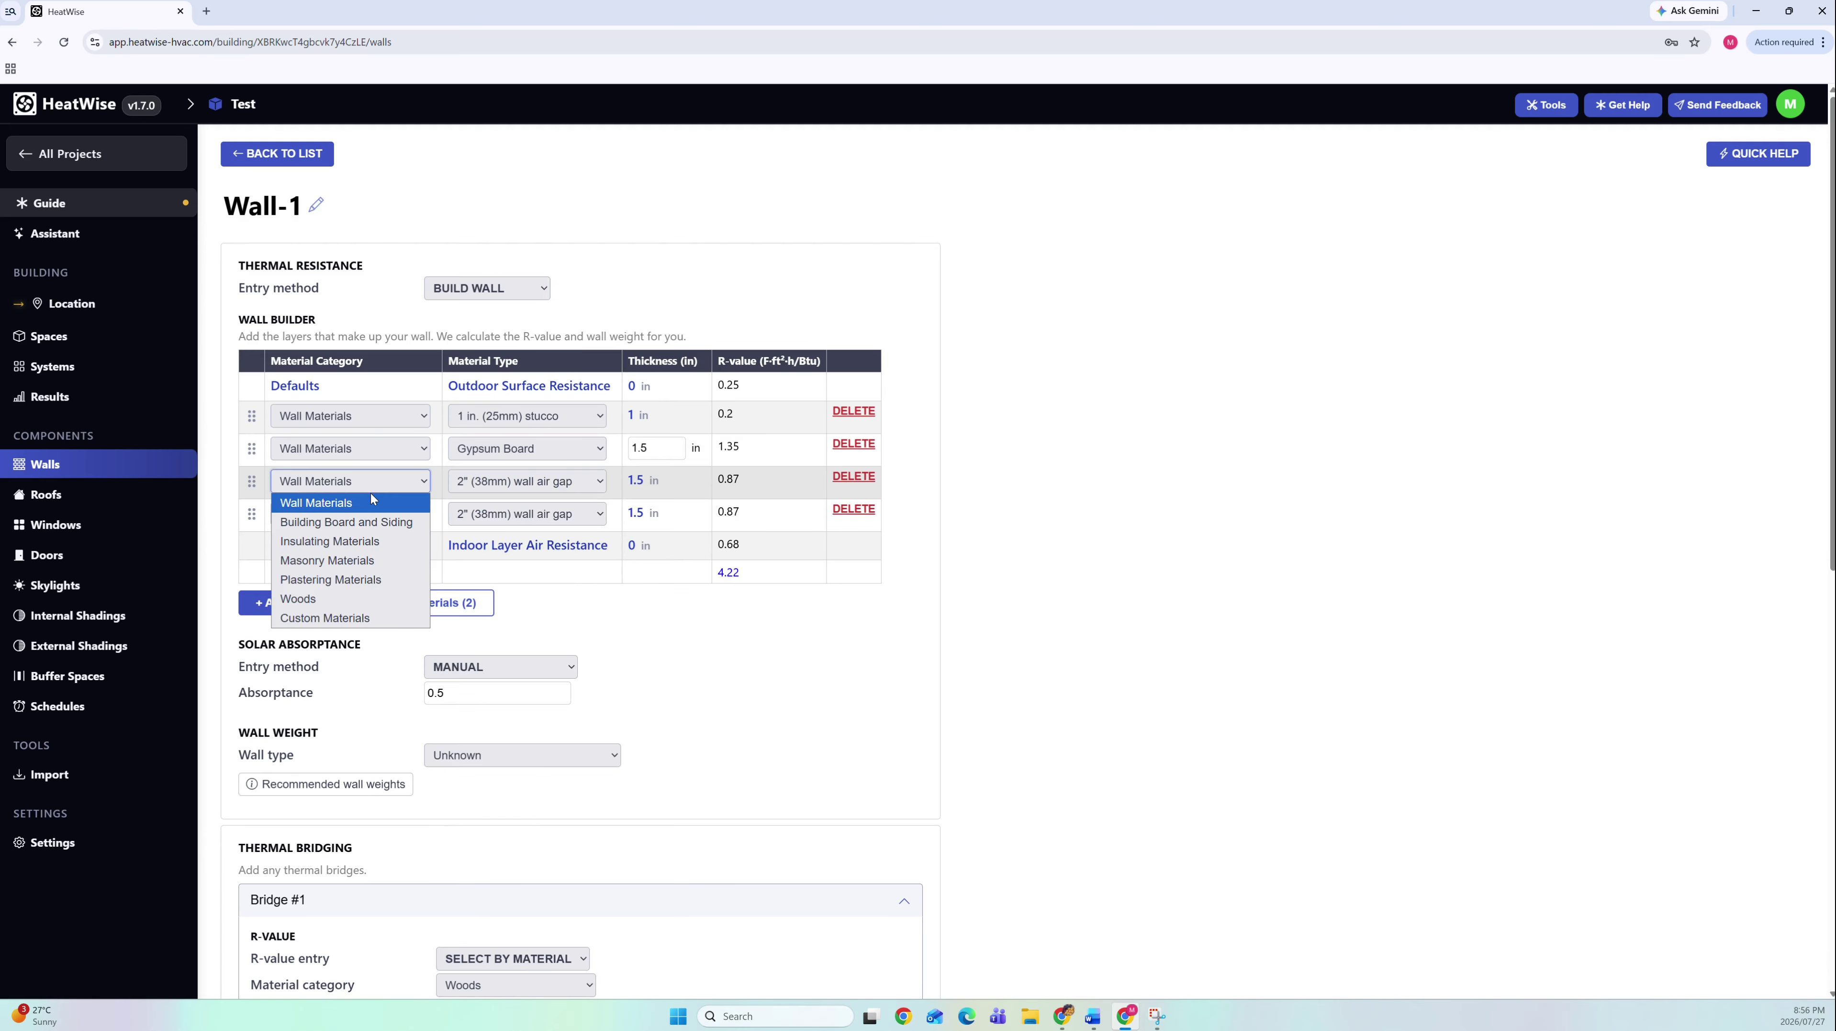
left_click(339, 540)
left_click(536, 483)
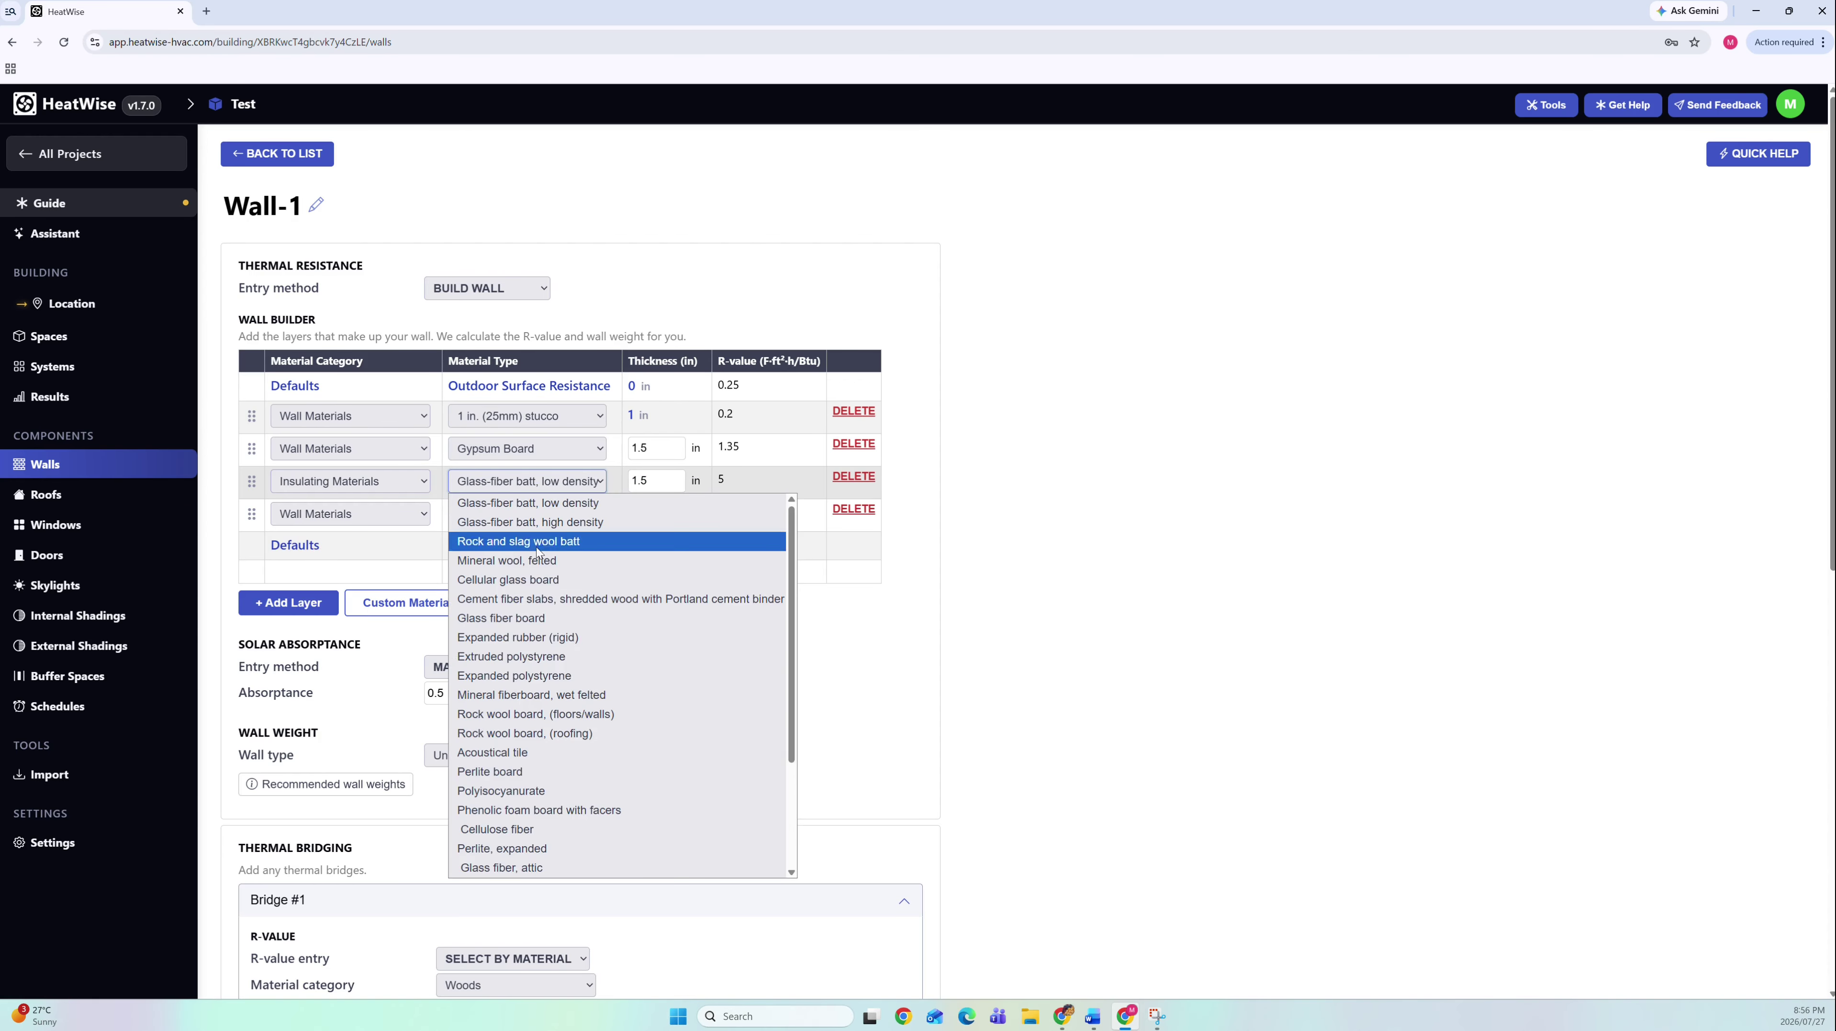
left_click(543, 560)
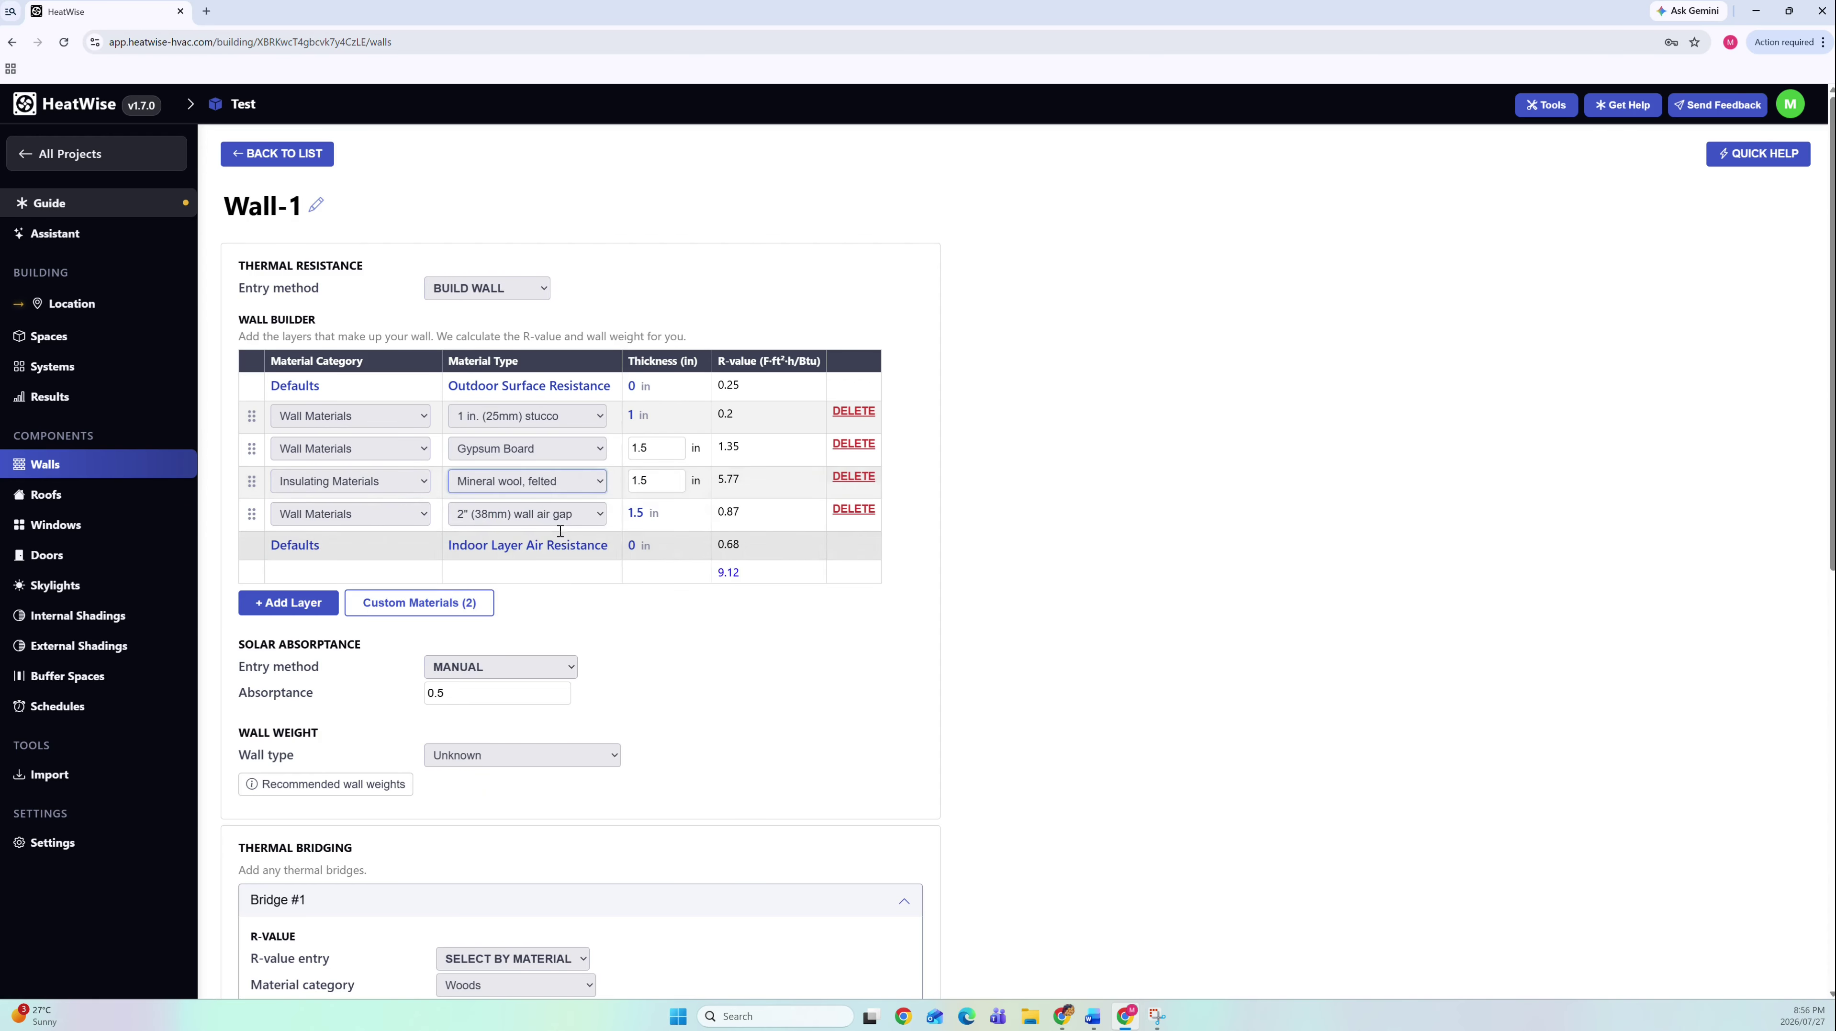
- Set the gypsum board layer's thickness to 0.5 in and the mineral wool layer's thickness to 5.5 in
left_click(650, 448)
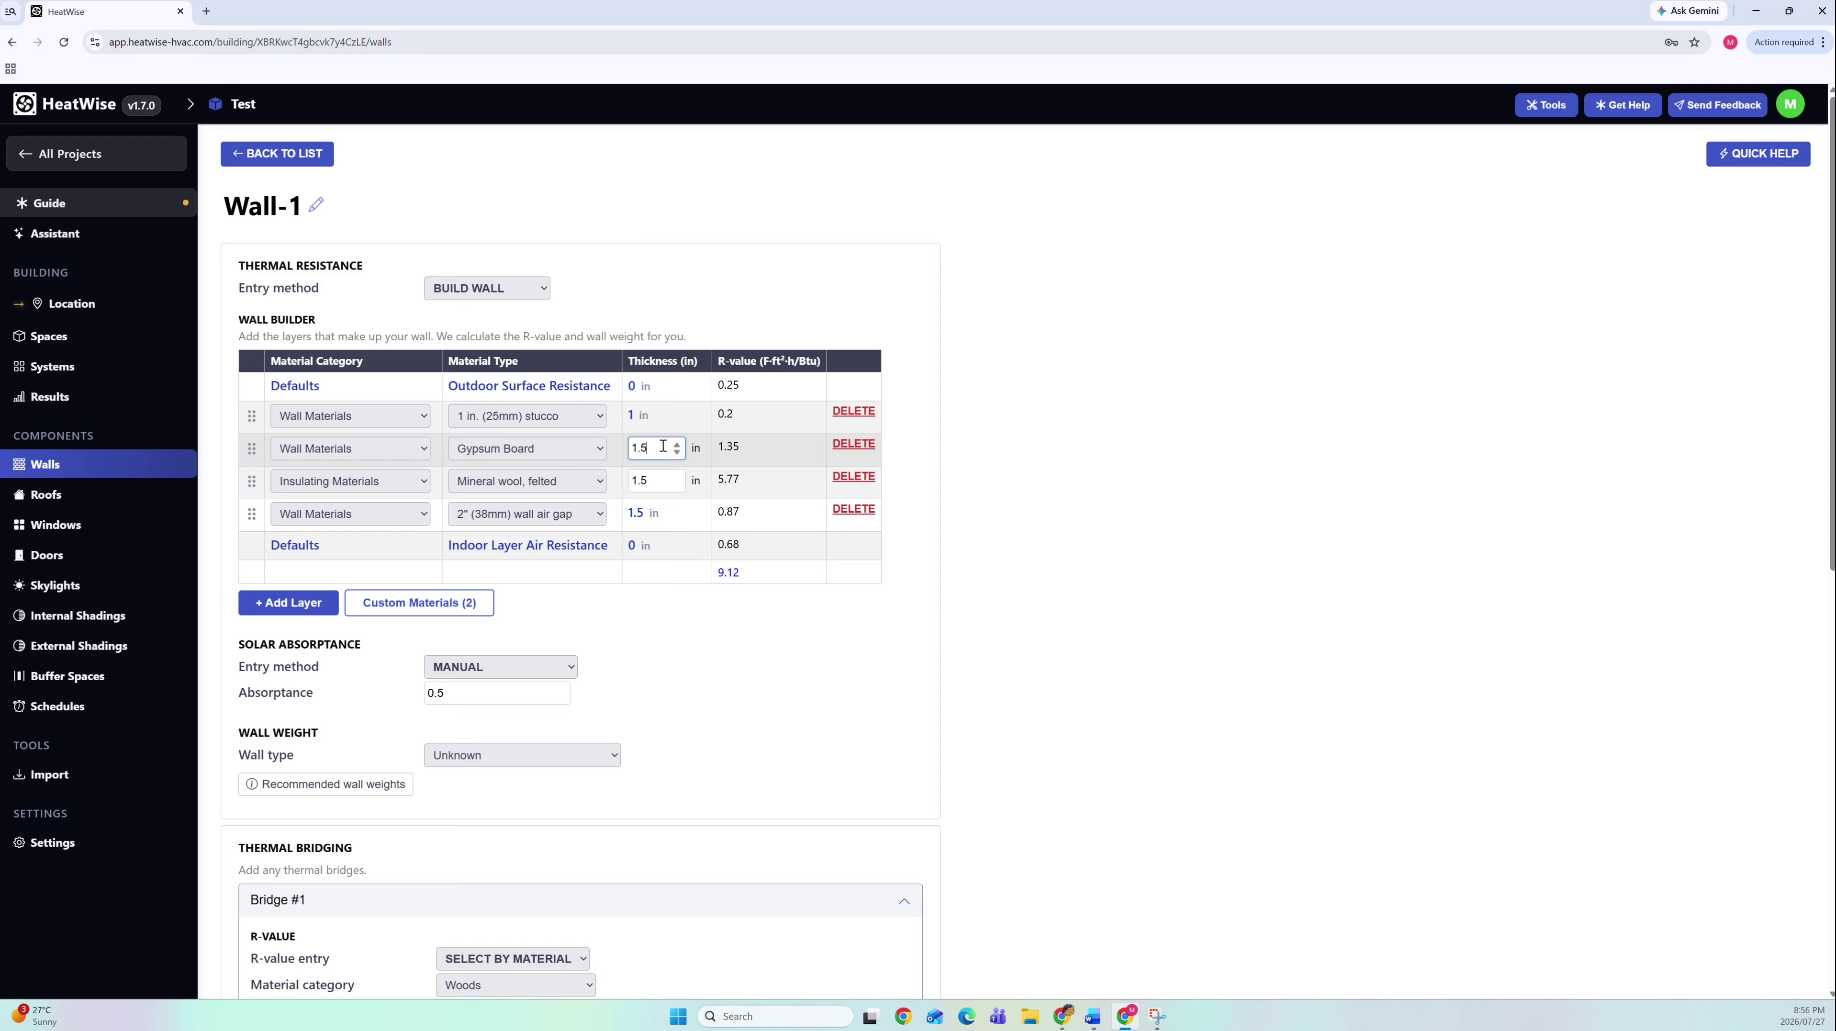
double_click(662, 445)
type("0.5")
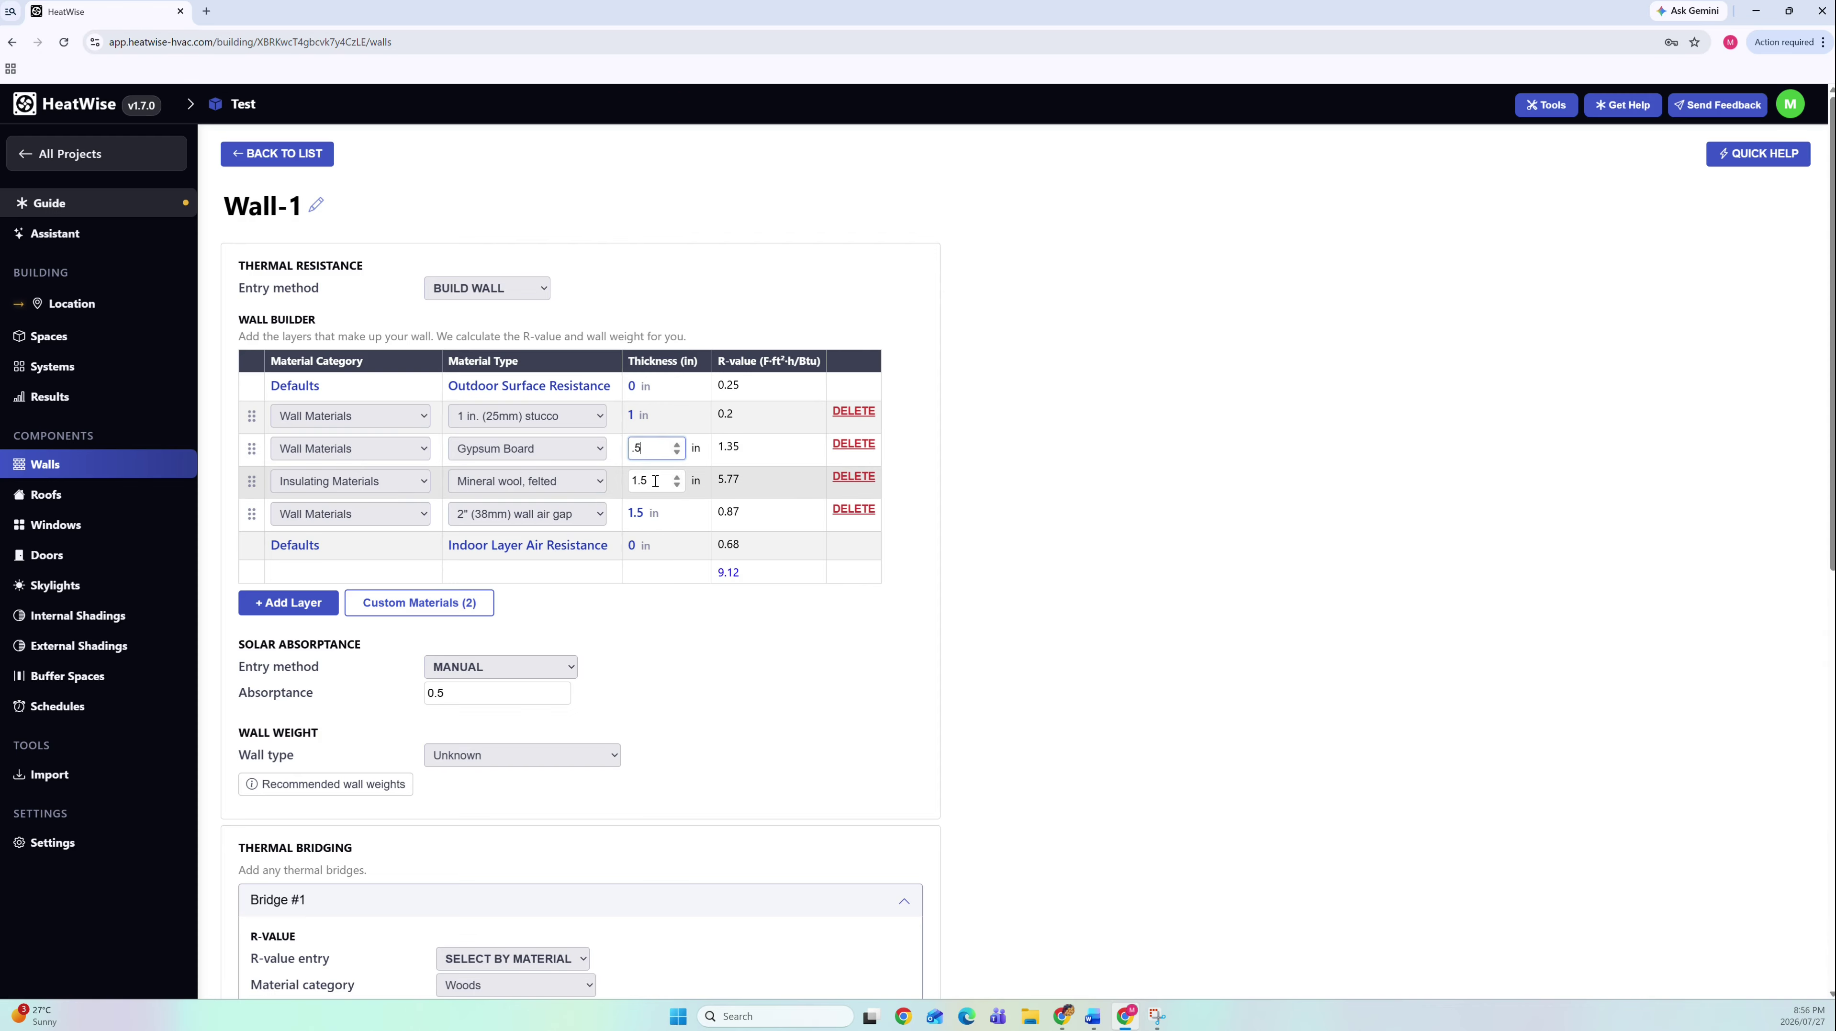
left_click_drag(653, 478, 653, 481)
double_click(653, 479)
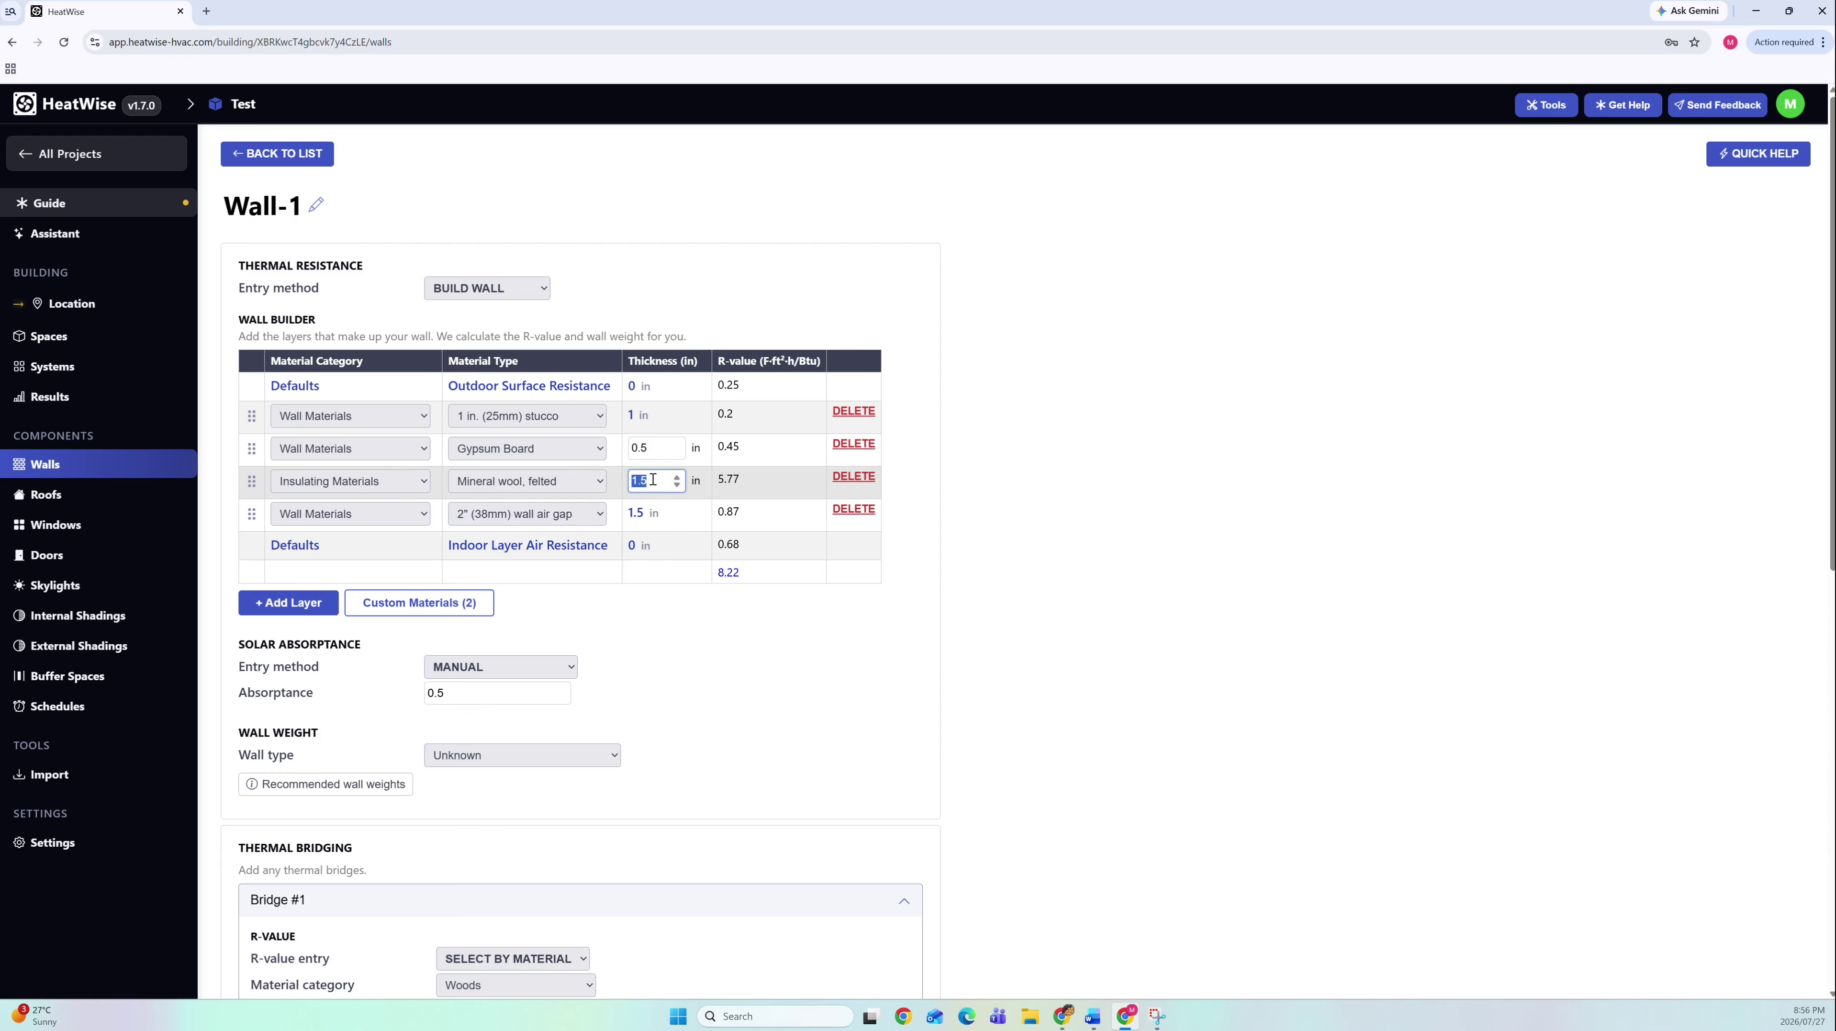
type("5.5")
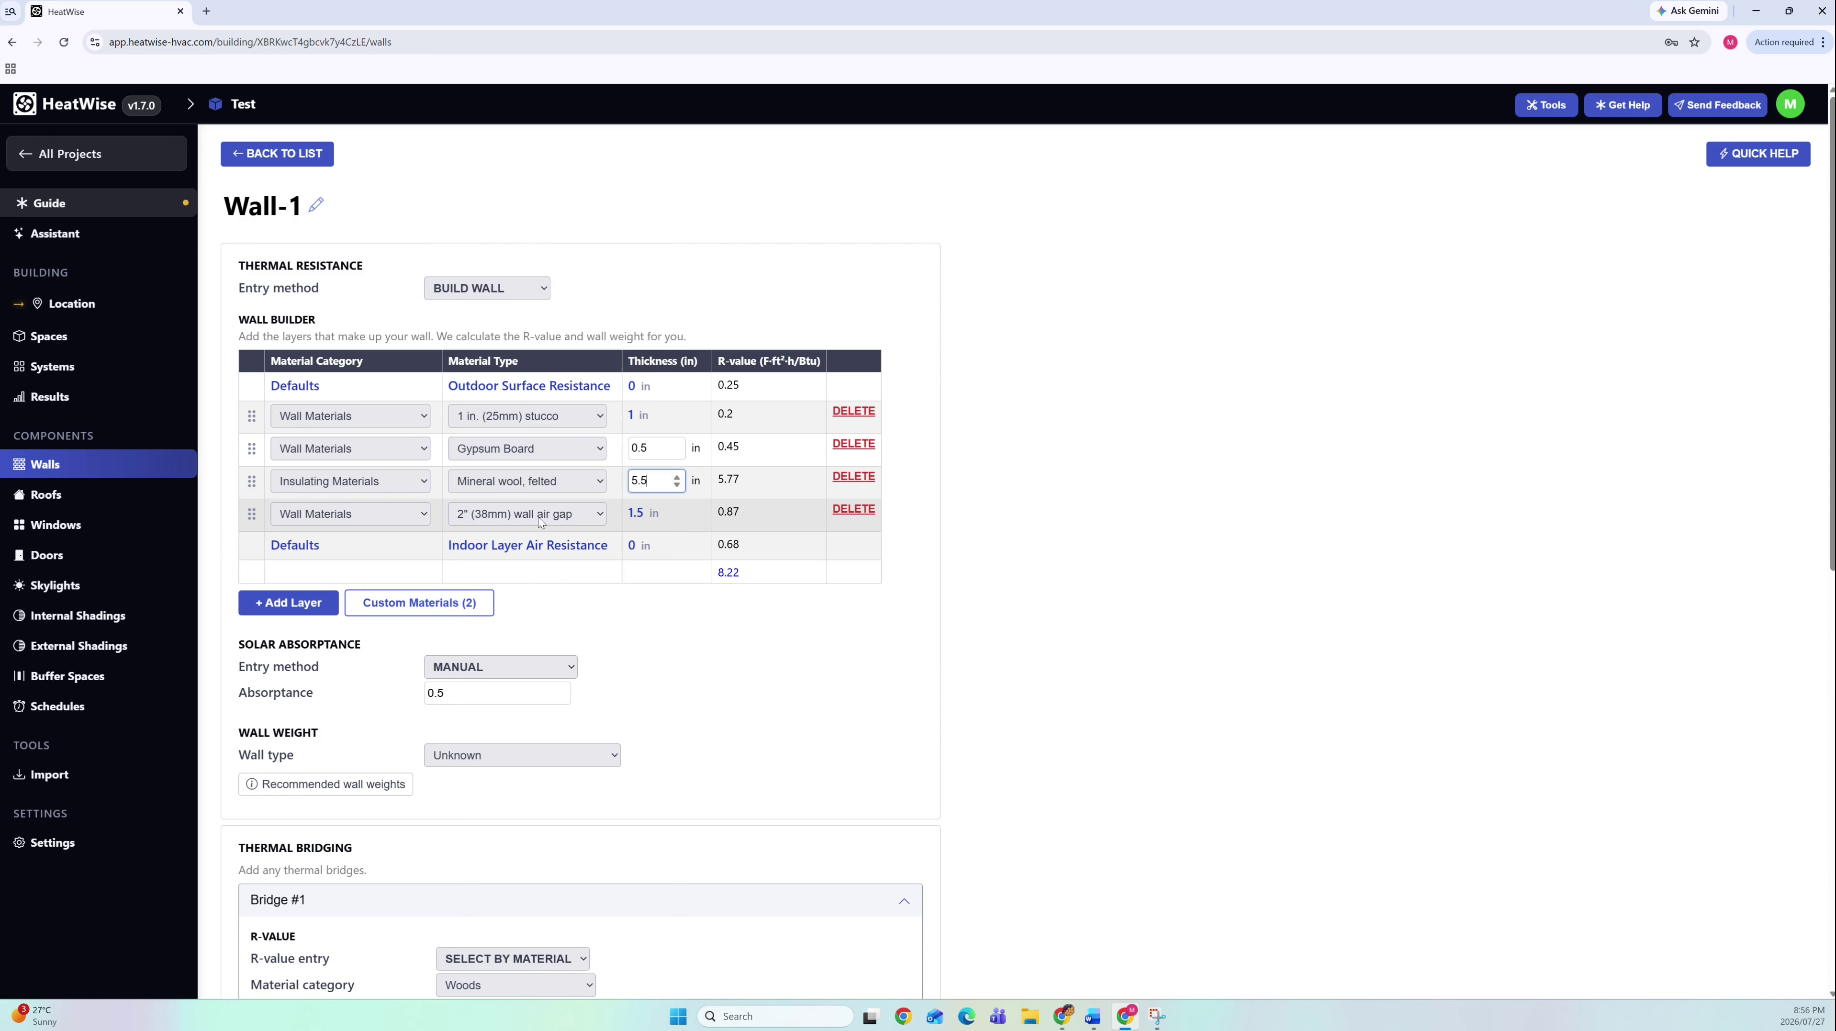
- Set the fourth added wall layer to Gypsum Board with a thickness of 0.5 in and check the wall's total R-value
left_click(369, 514)
left_click(485, 514)
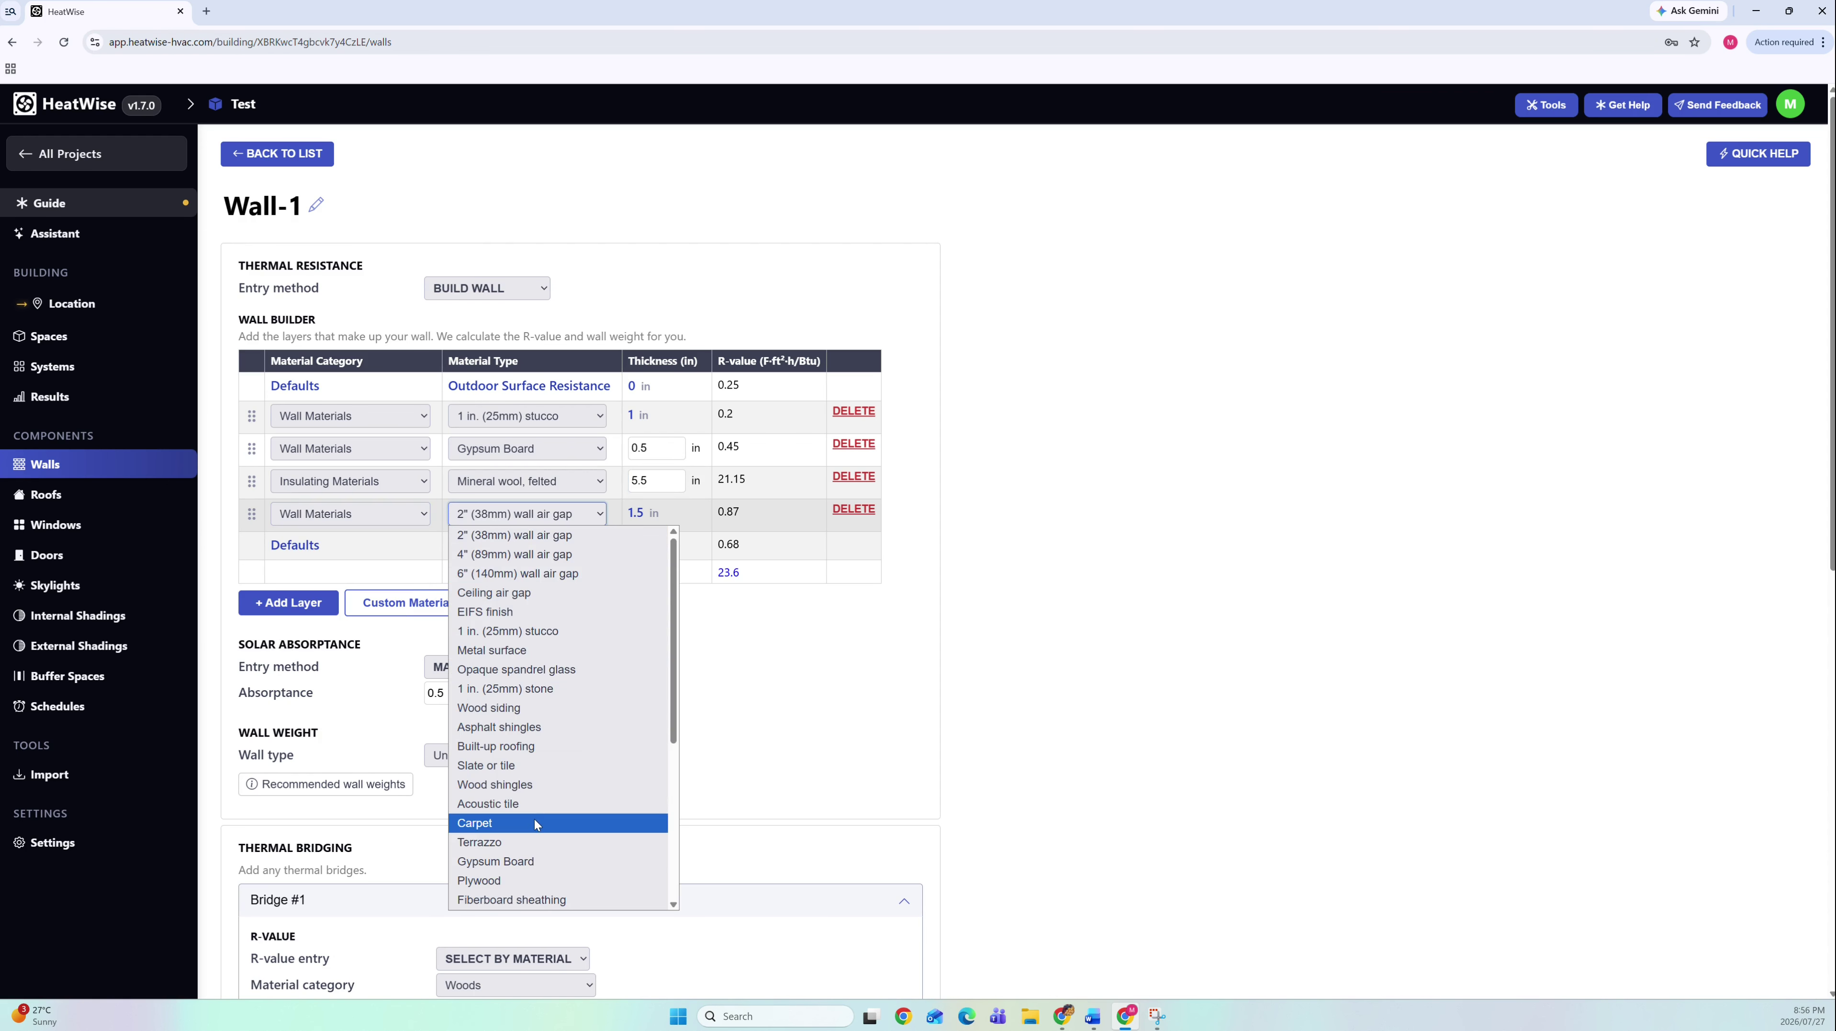
left_click(533, 860)
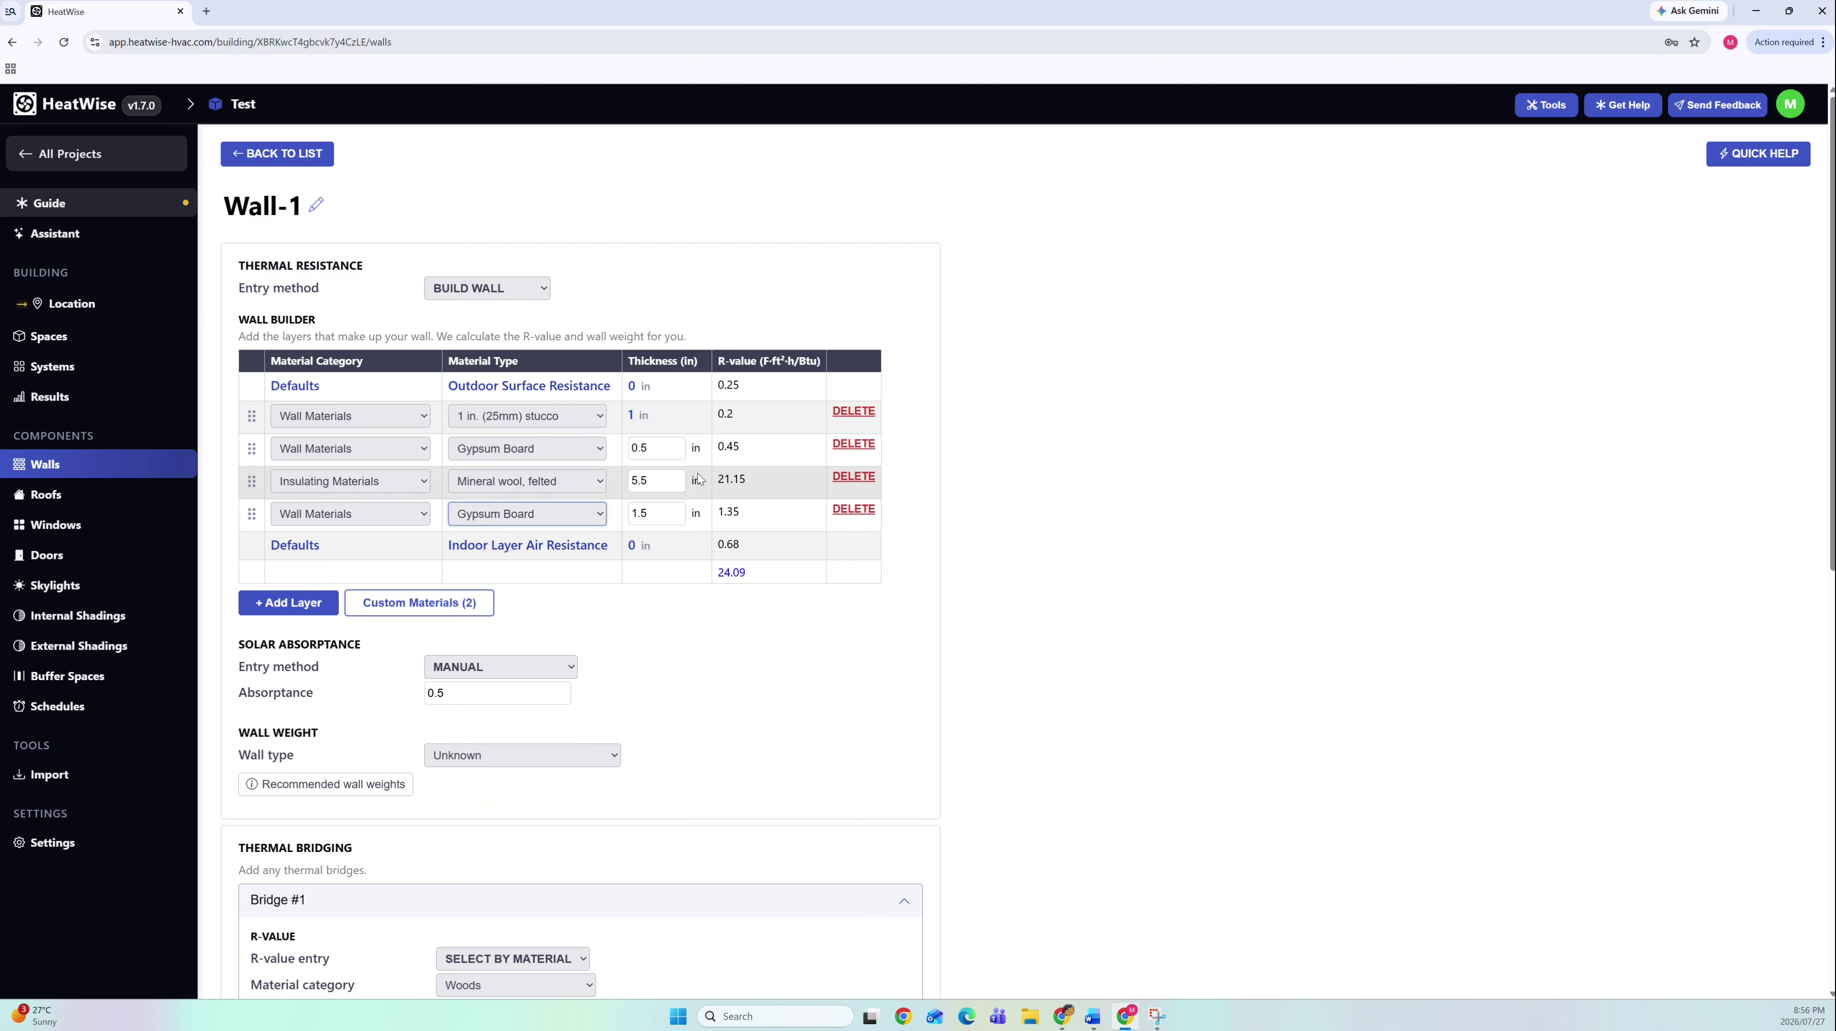
double_click(646, 512)
type("0.5")
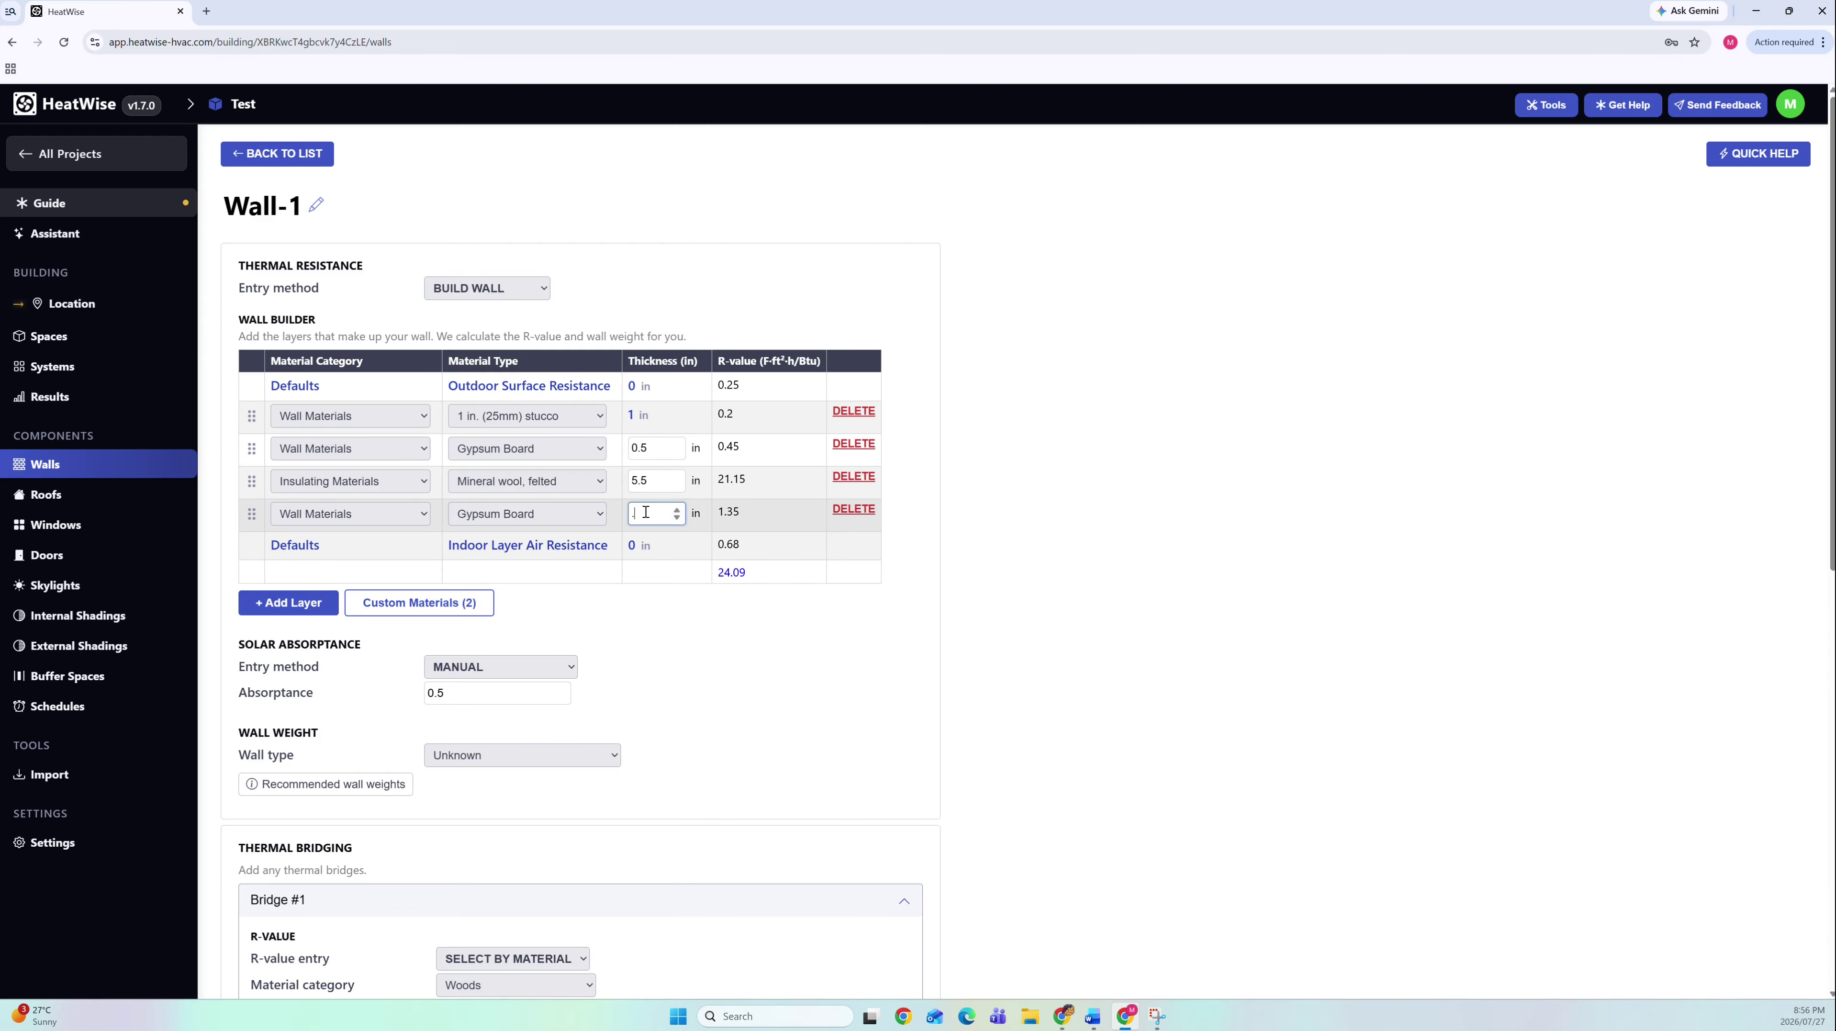
left_click(735, 646)
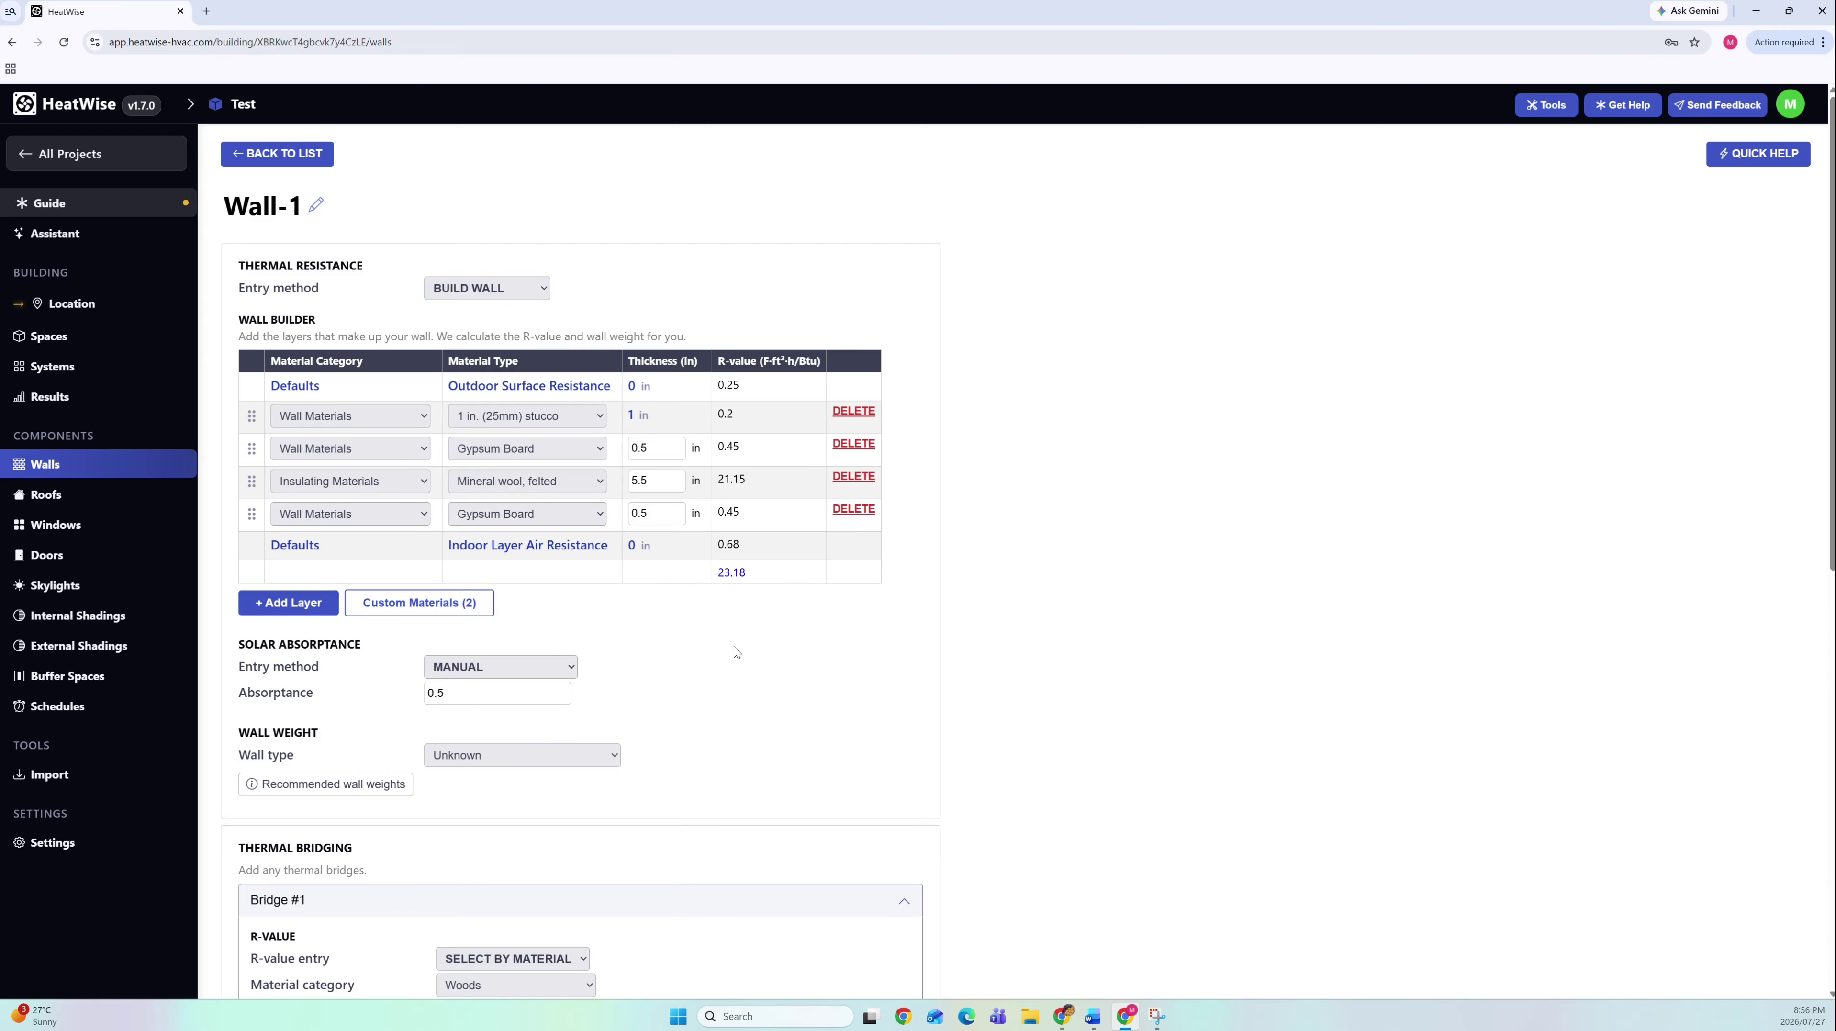
left_click(747, 575)
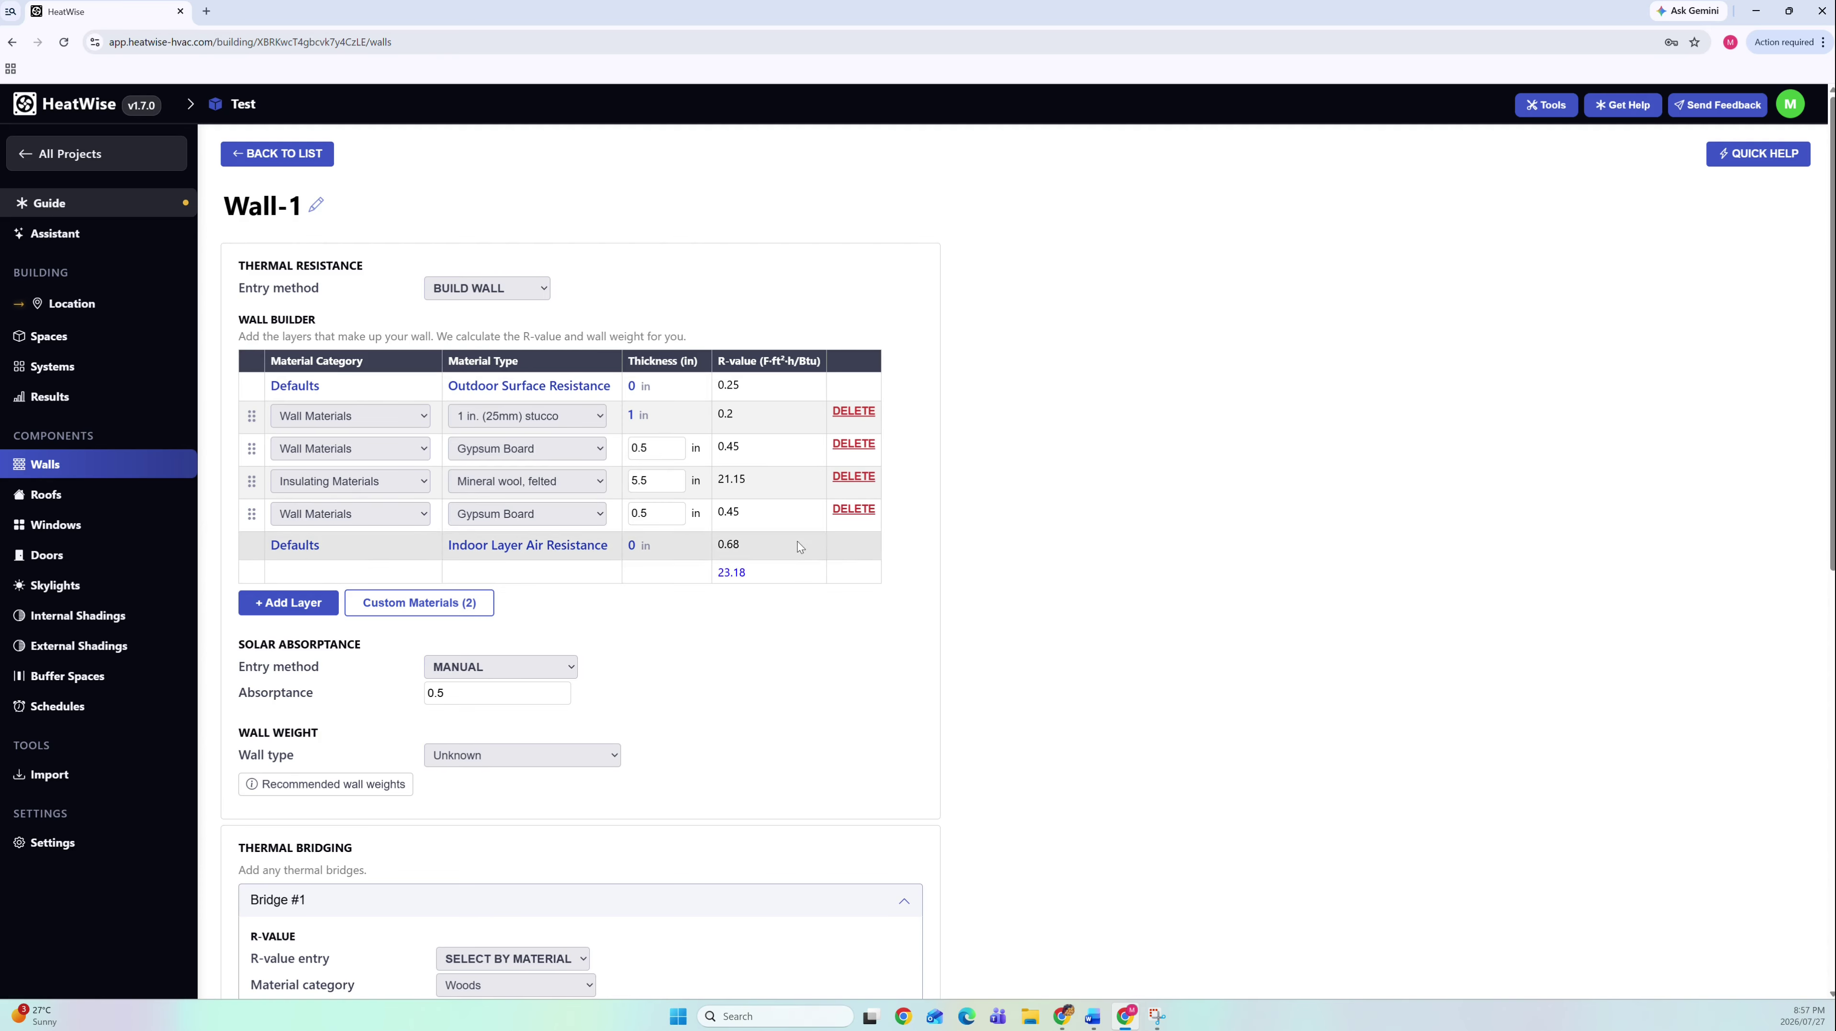
- Check the wall's results and set the wall type for the wall weight to Stud wall
scroll(668, 519, "down", 8)
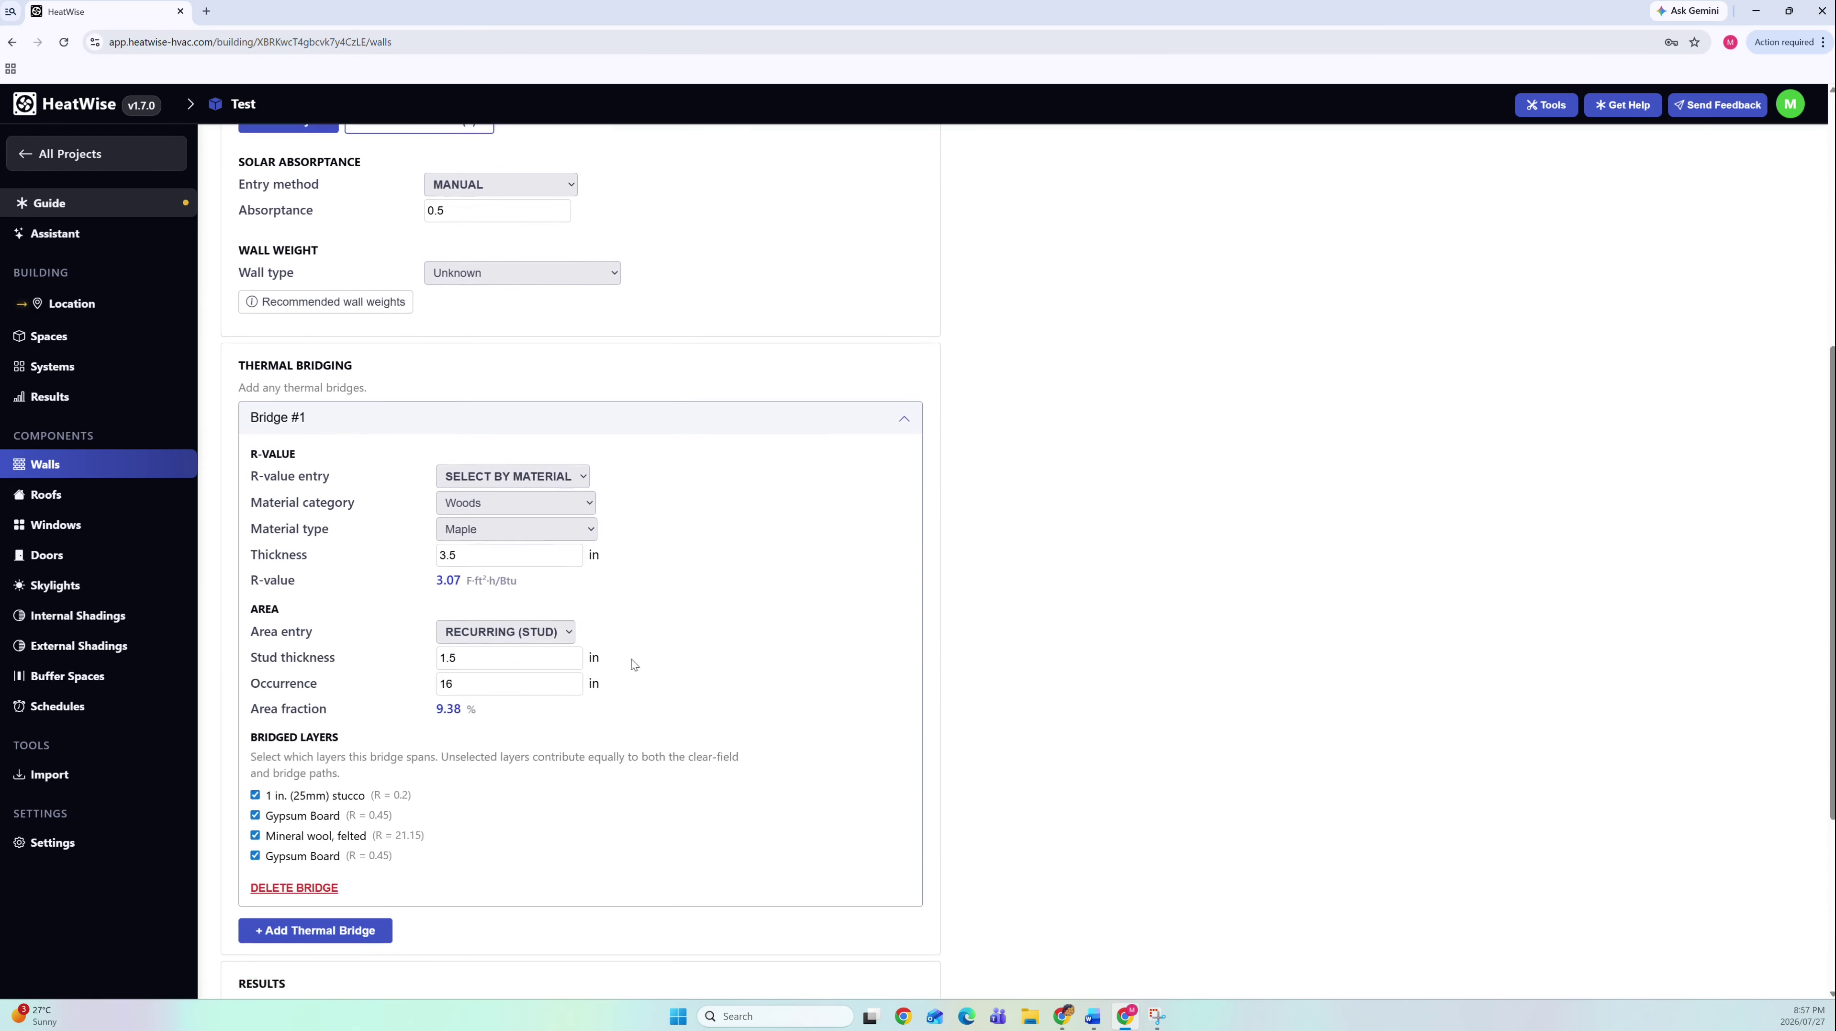
scroll(449, 849, "down", 1)
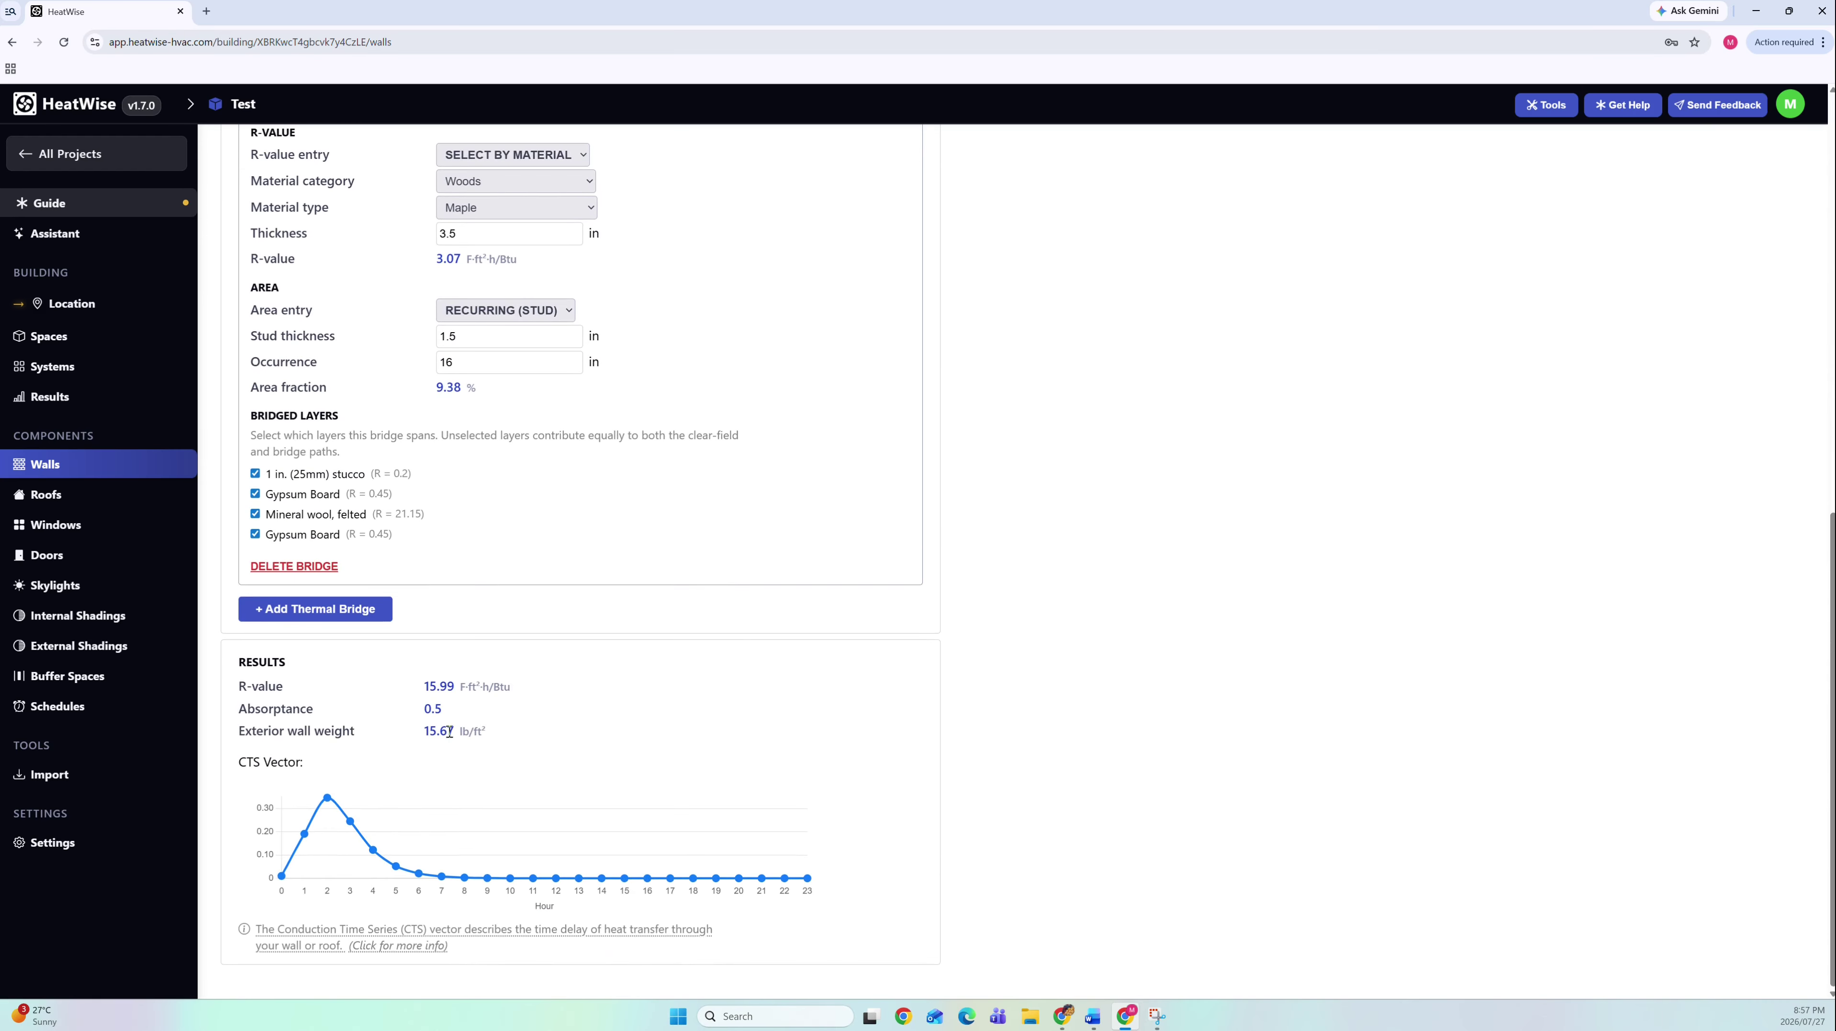
scroll(506, 746, "up", 10)
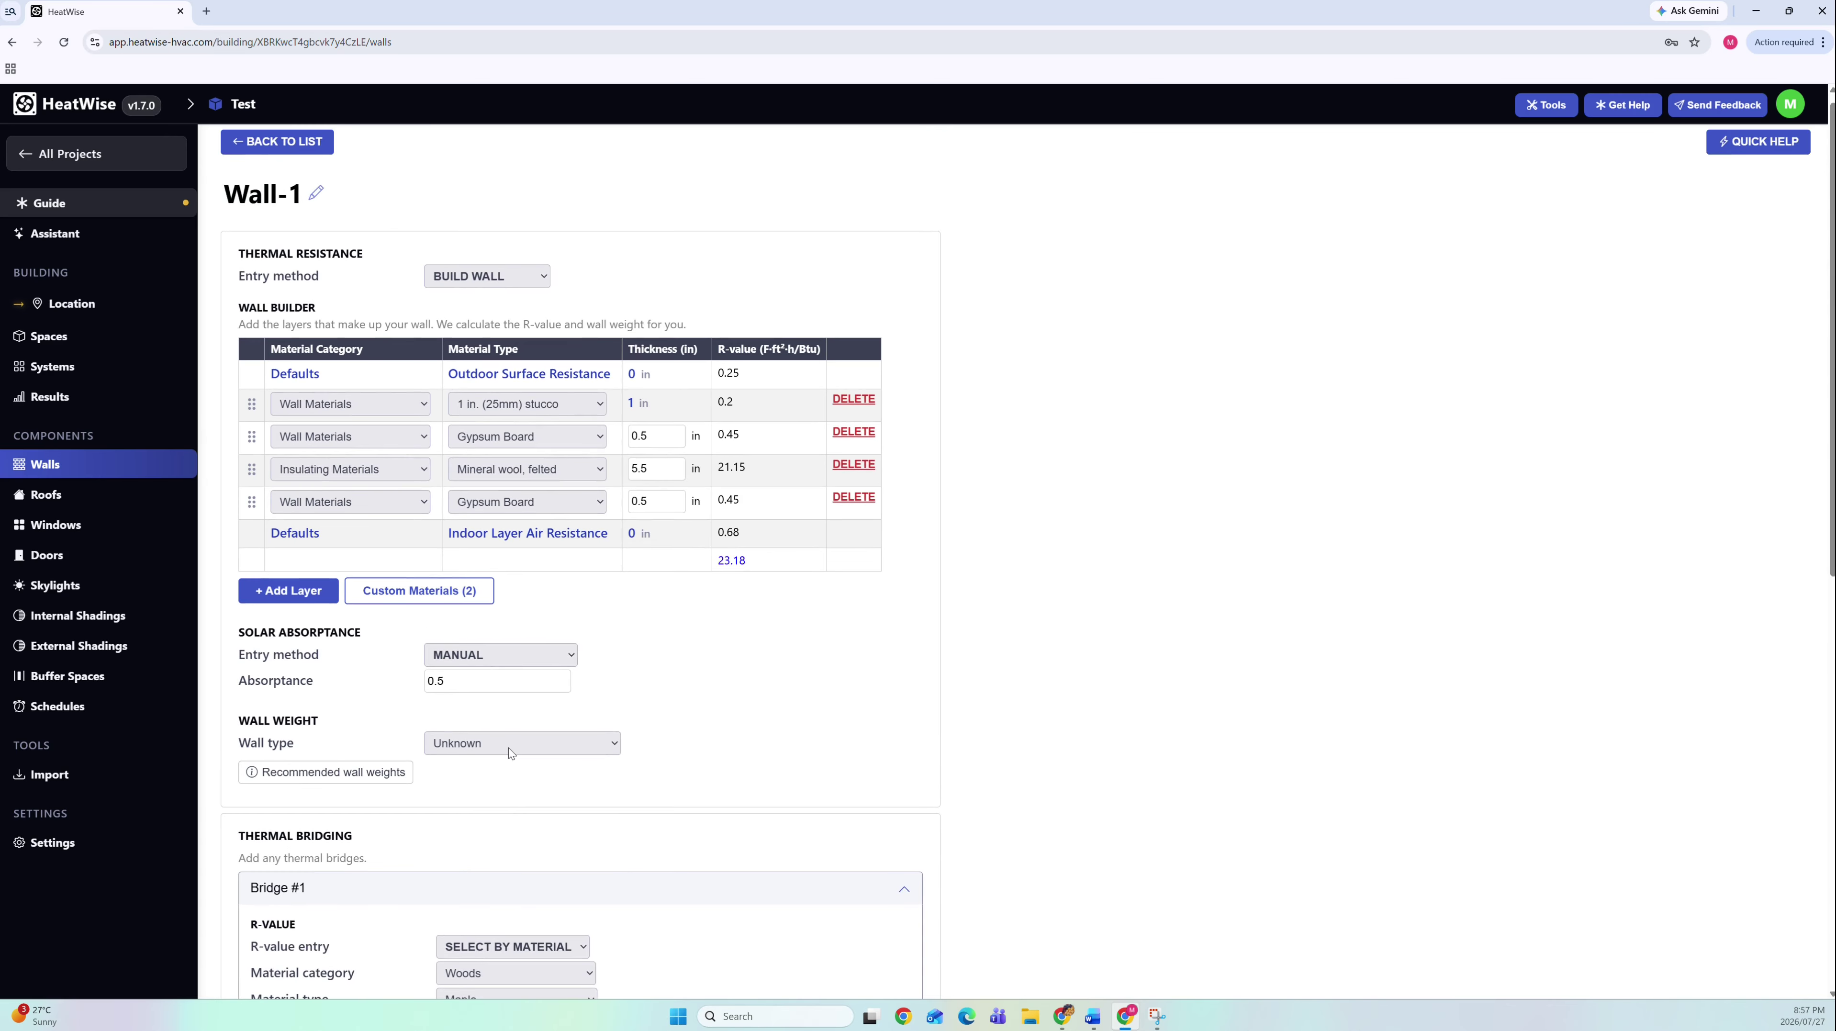
left_click(503, 746)
left_click(477, 803)
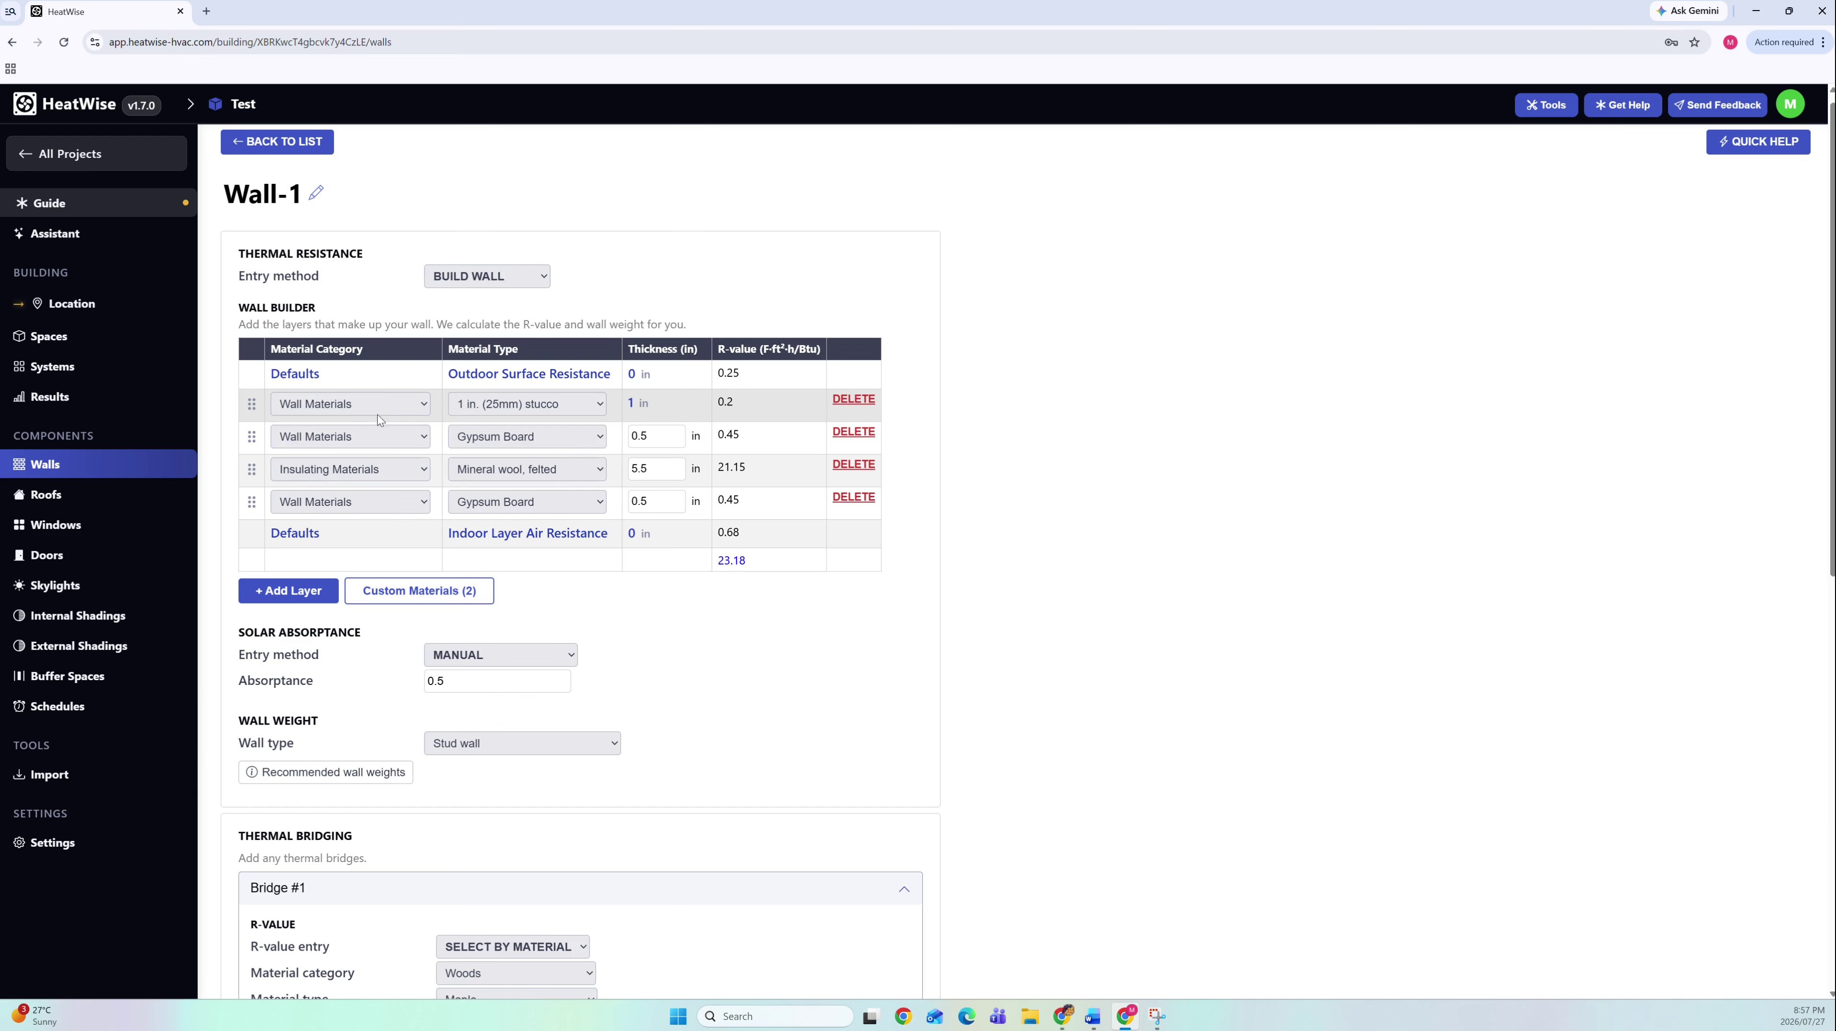
- Delete the two existing custom materials, test a and test b
left_click(454, 604)
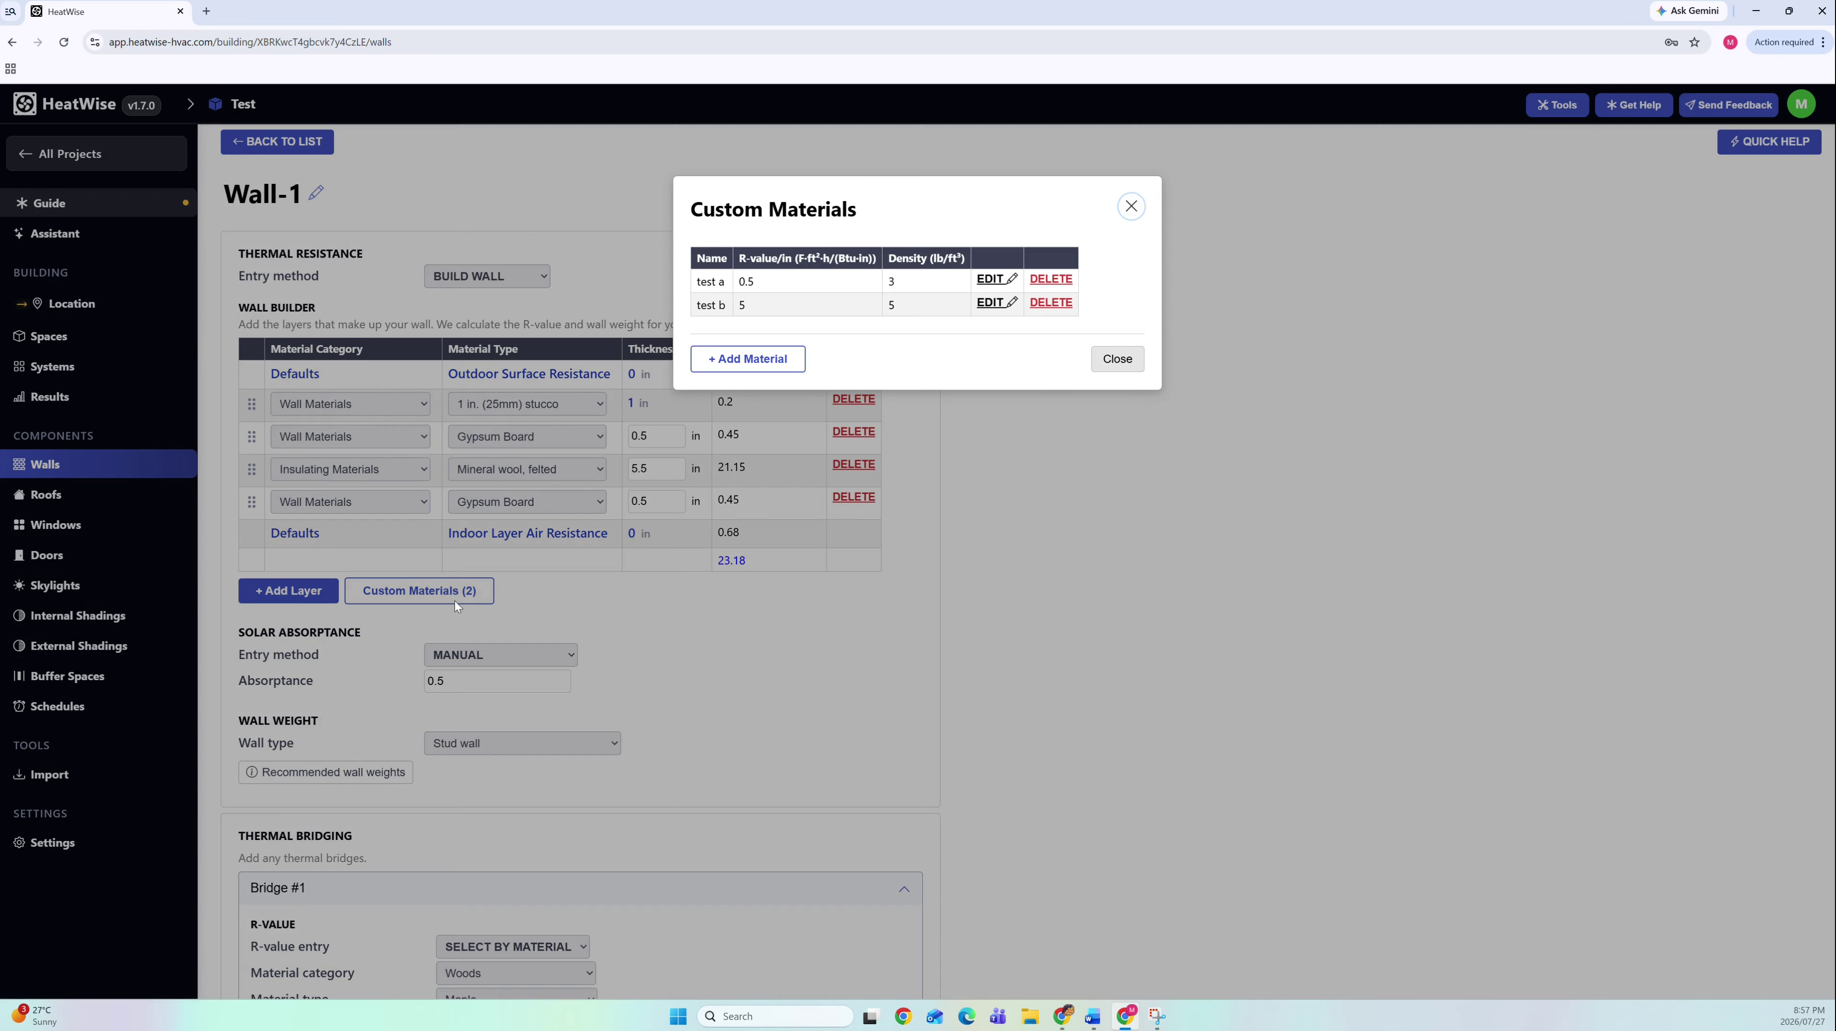
left_click(1050, 302)
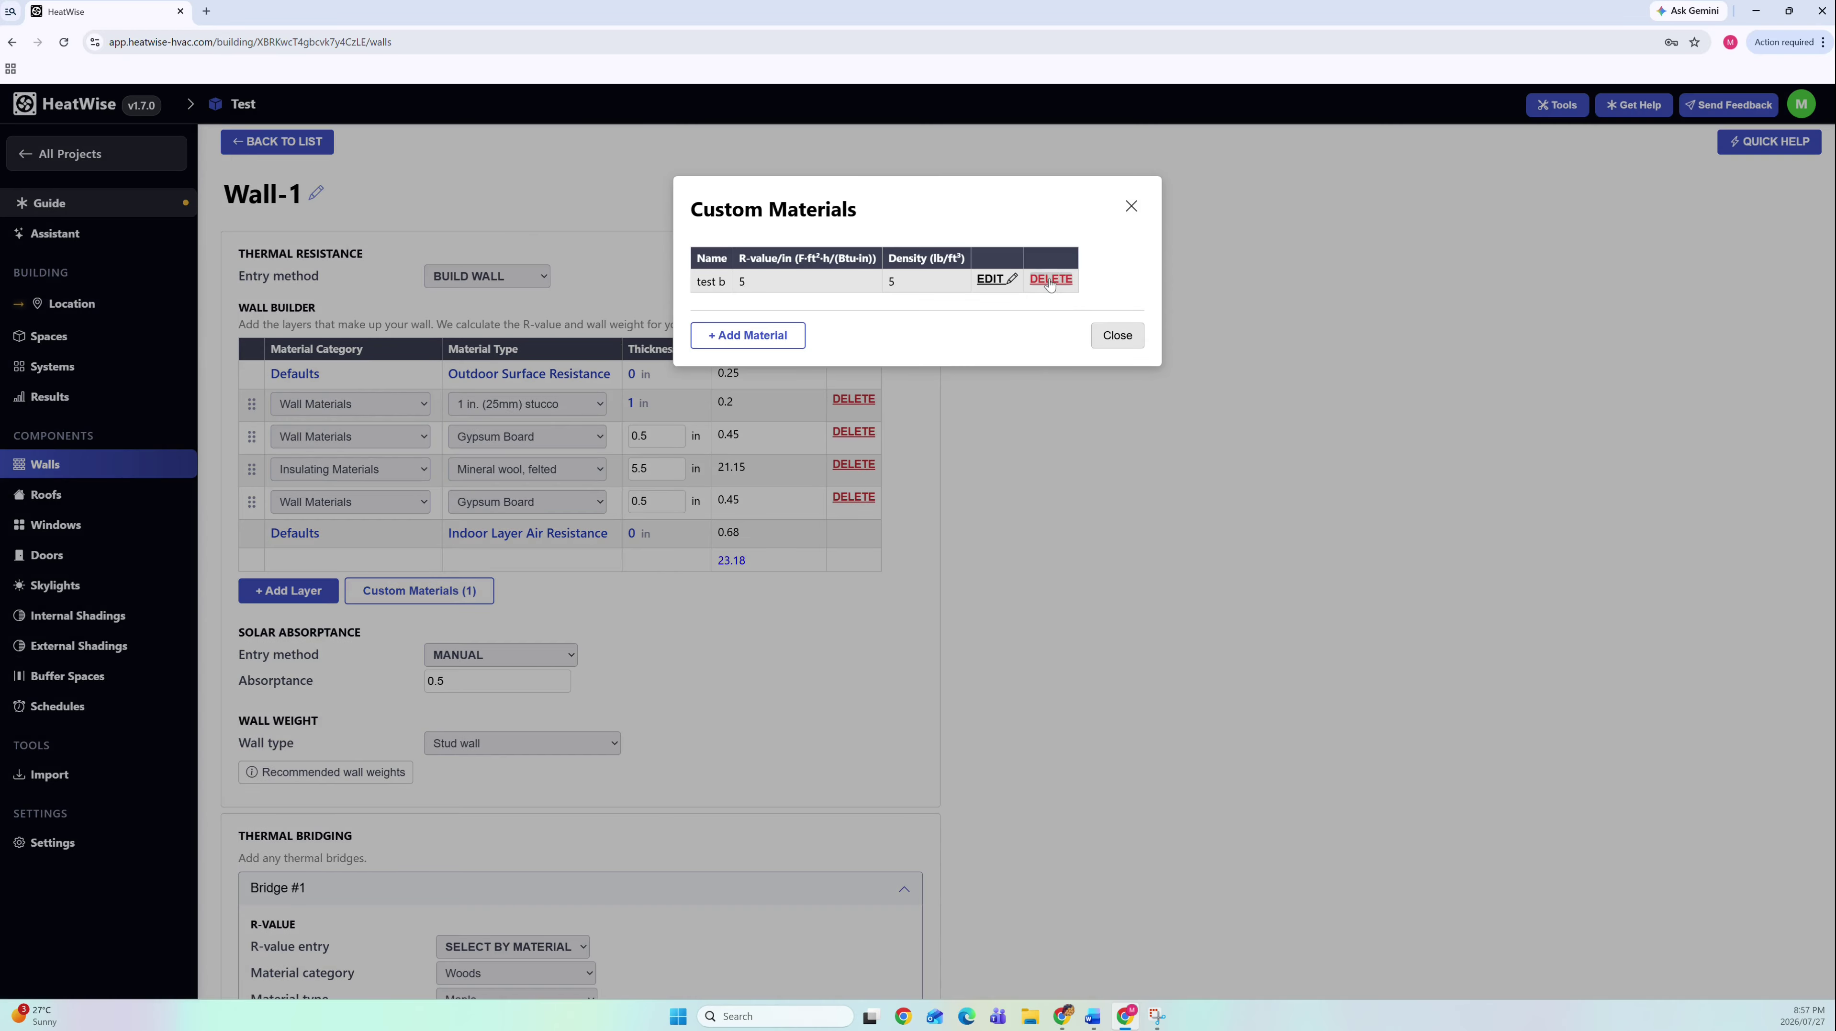
left_click(1050, 278)
- Add a custom material named abc with an R-value per inch of 1.5 and a density of 3 lb/ft³
left_click(761, 305)
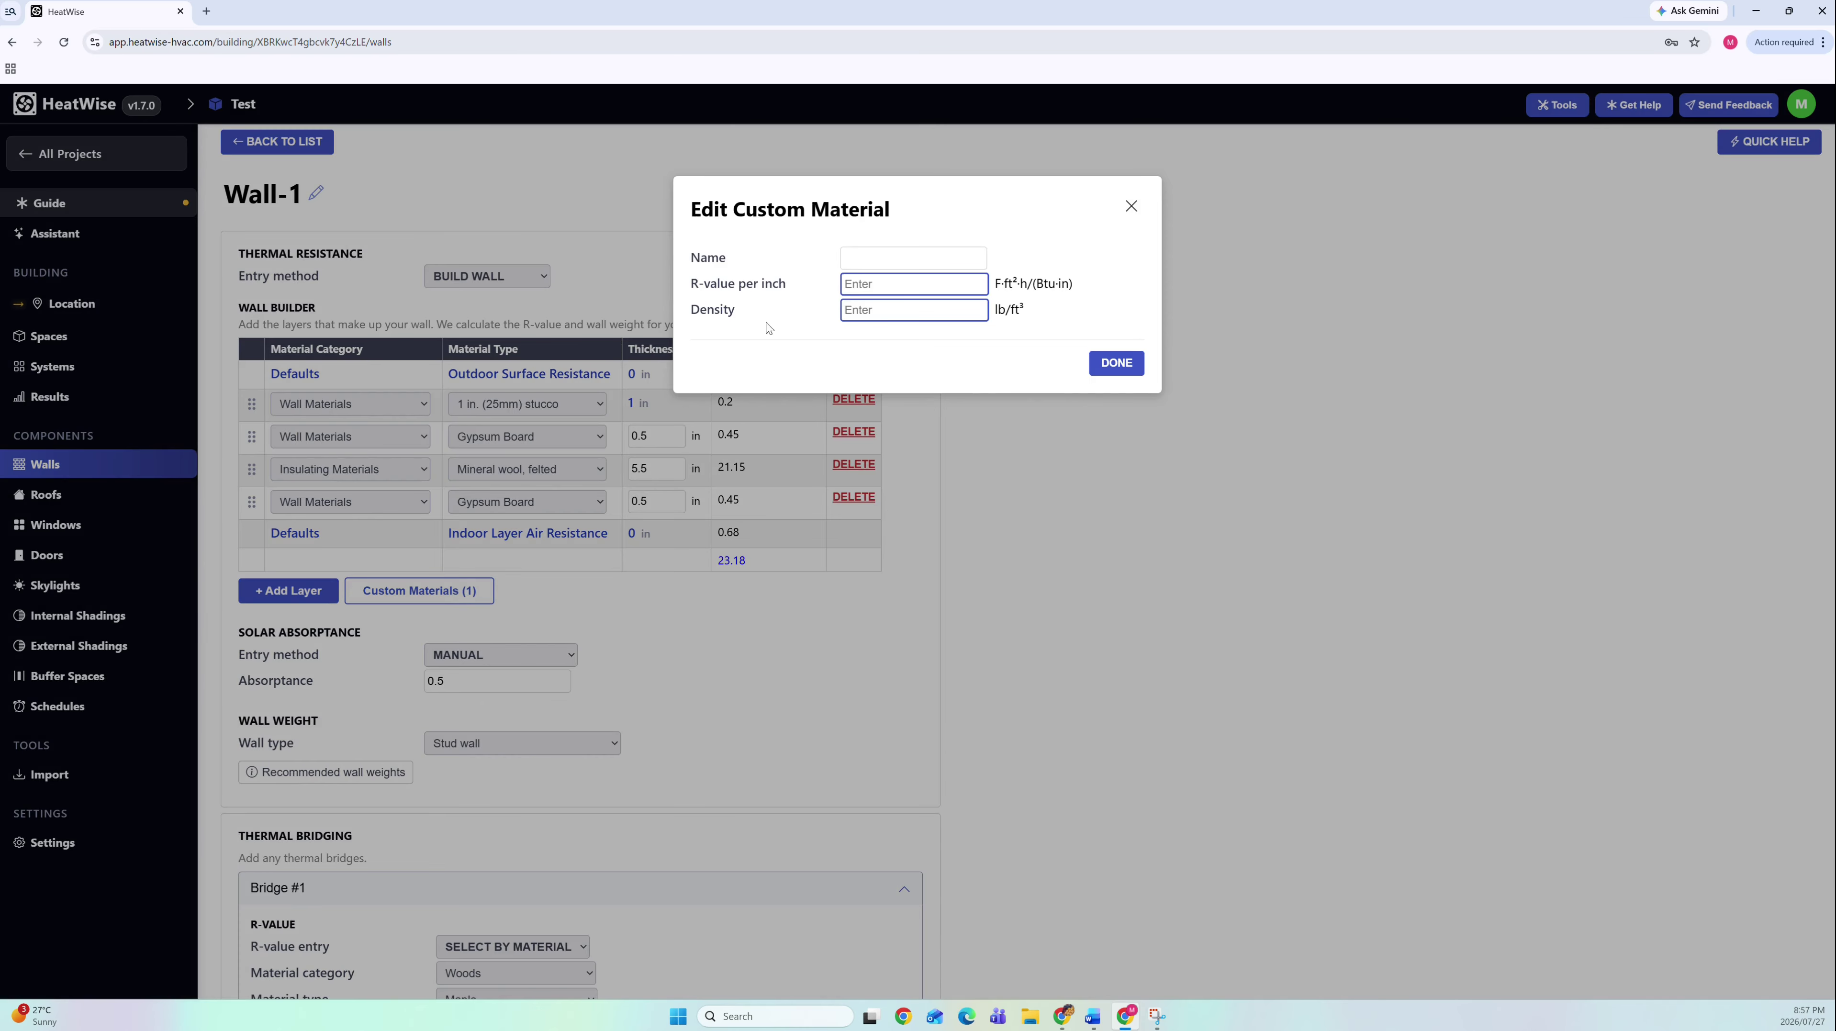
left_click(871, 260)
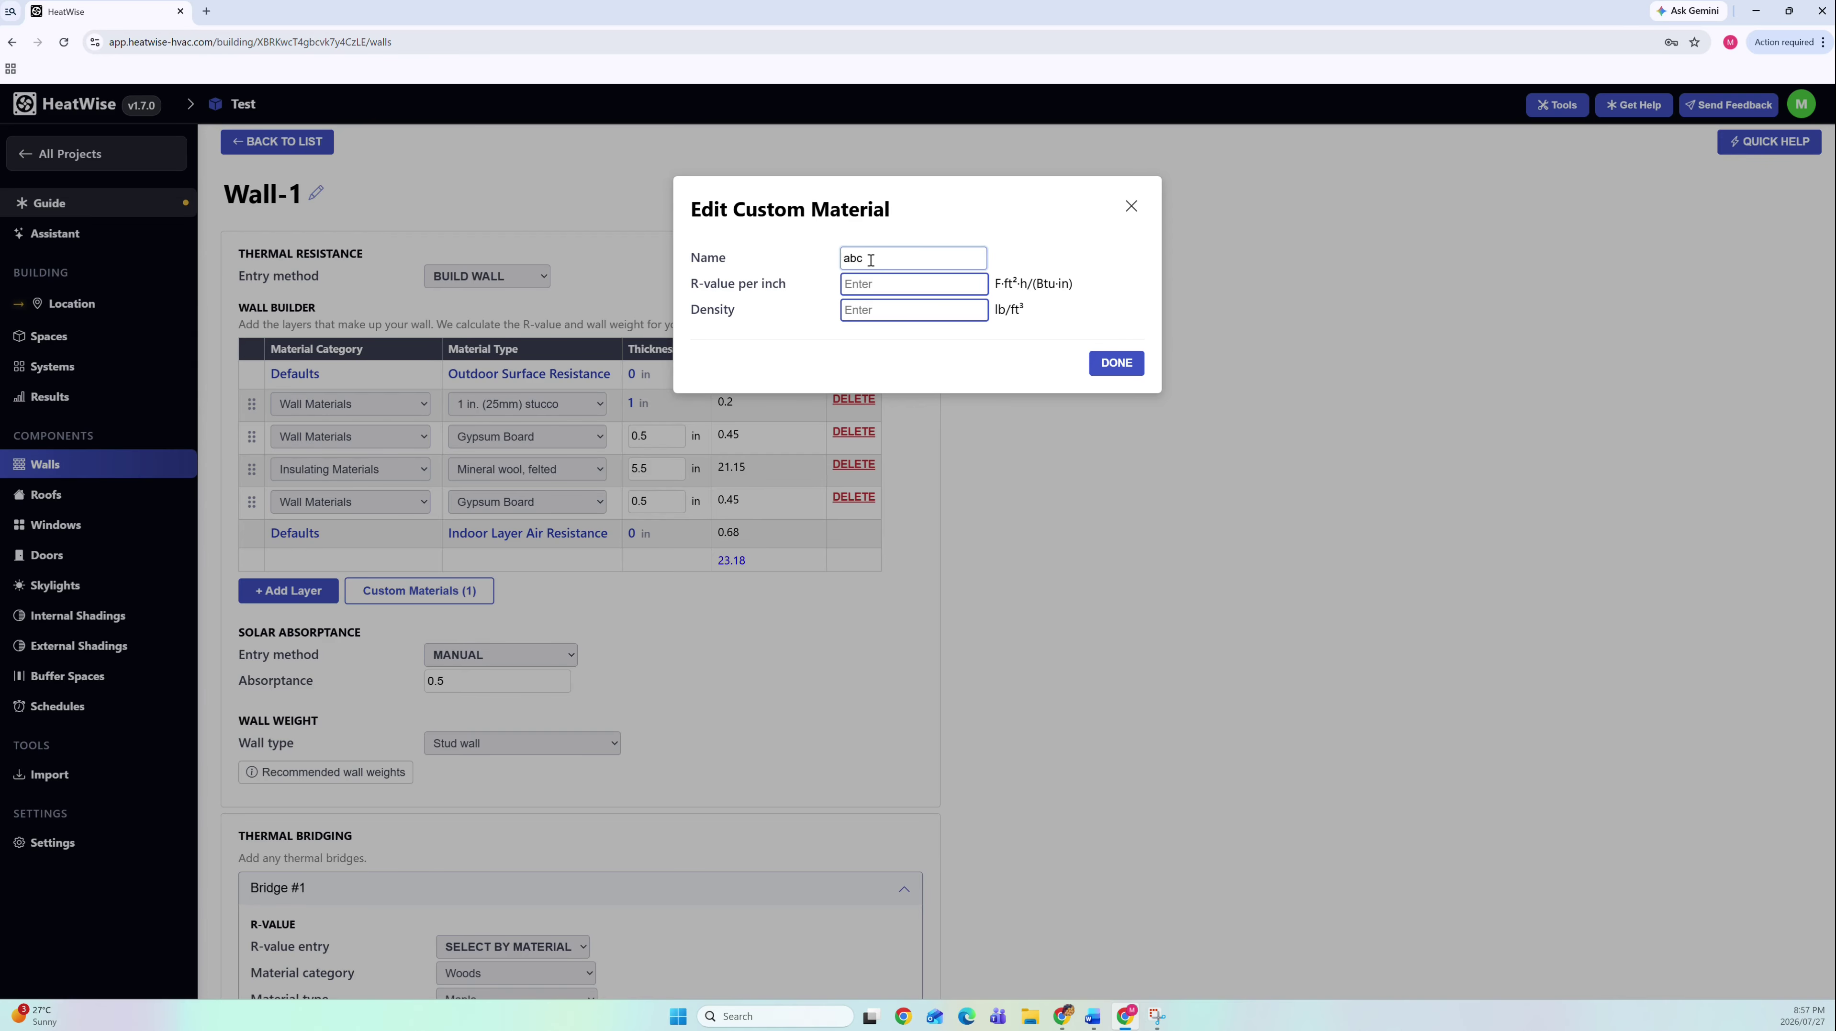
left_click(877, 282)
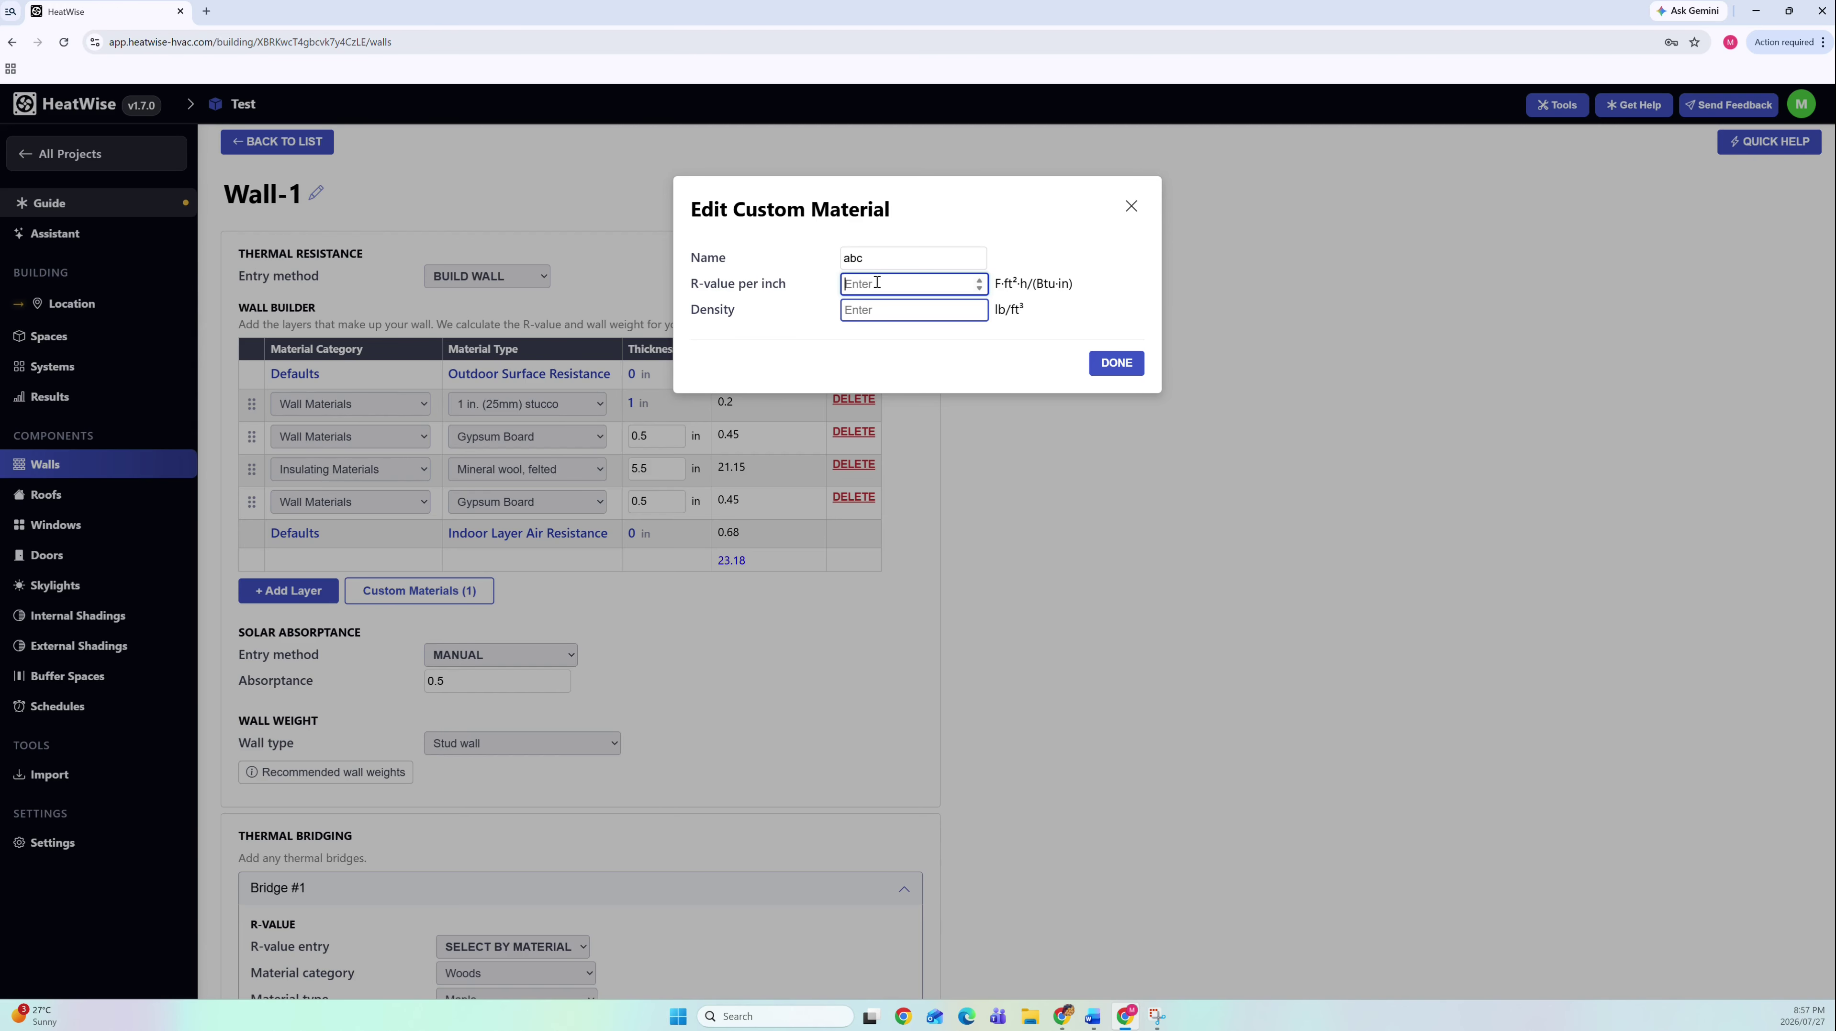
type("1.5")
left_click(879, 309)
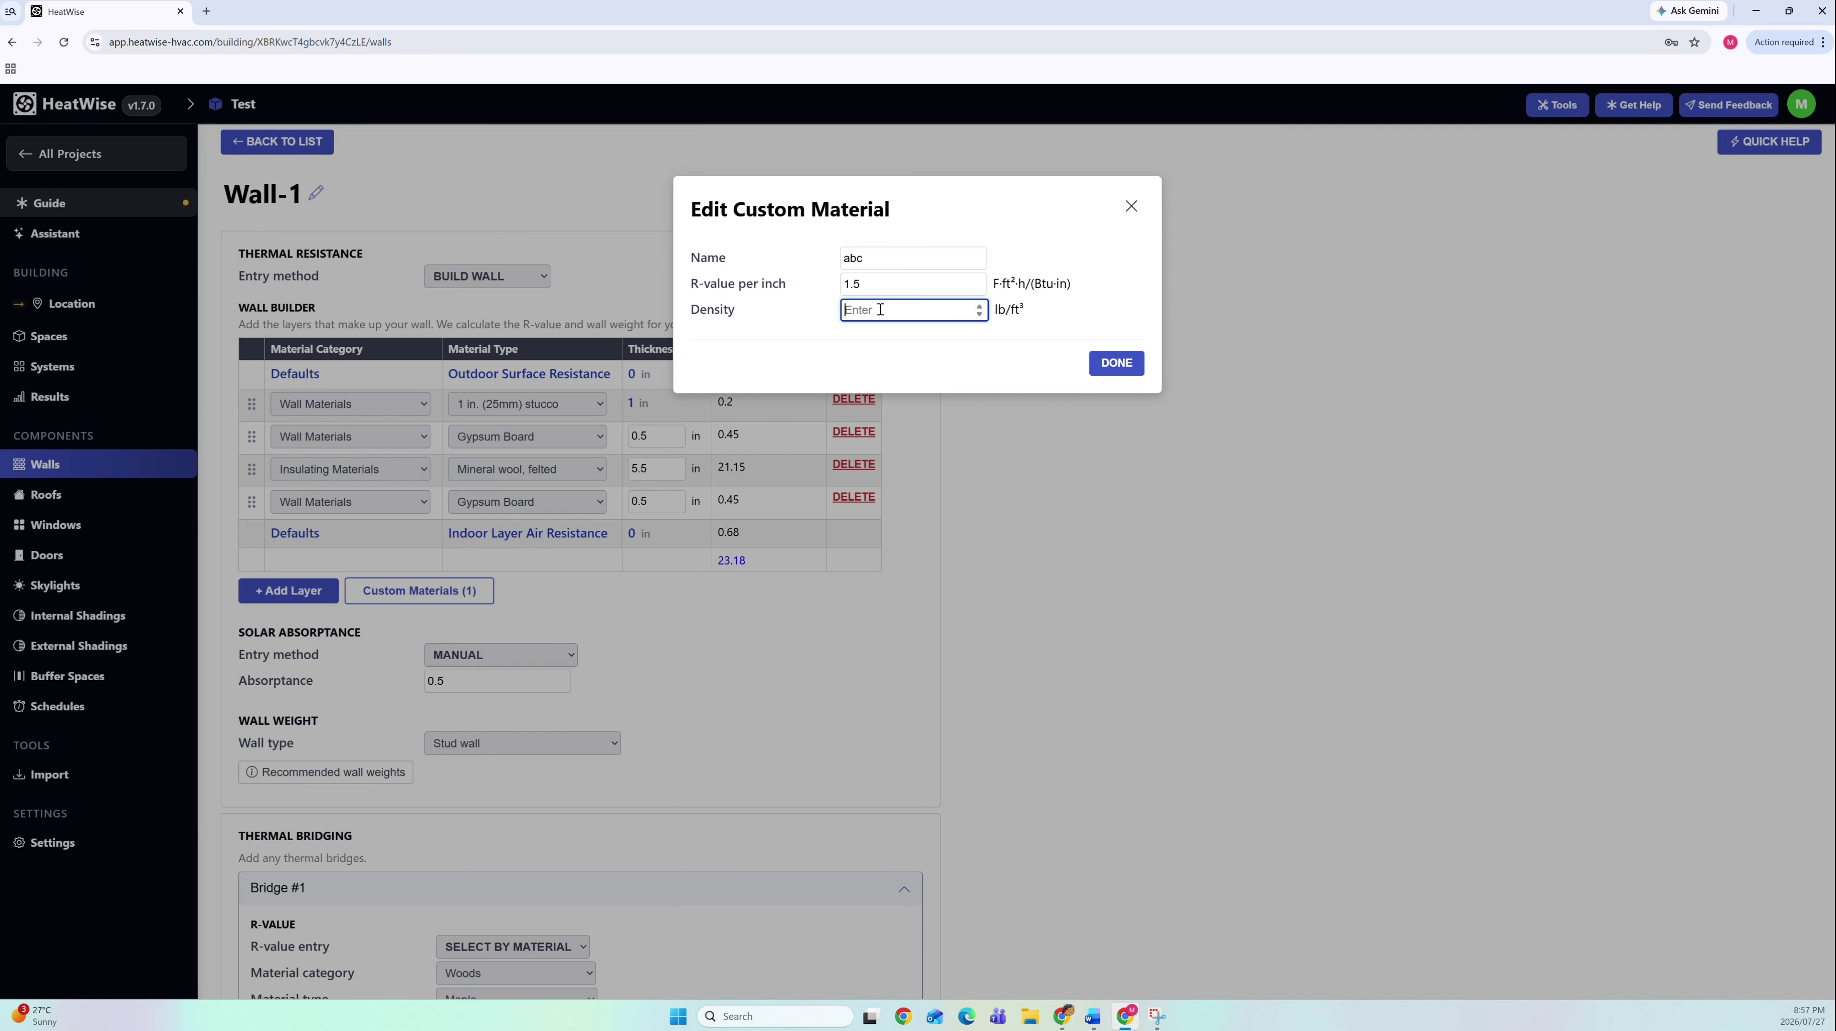
type("3")
left_click(963, 362)
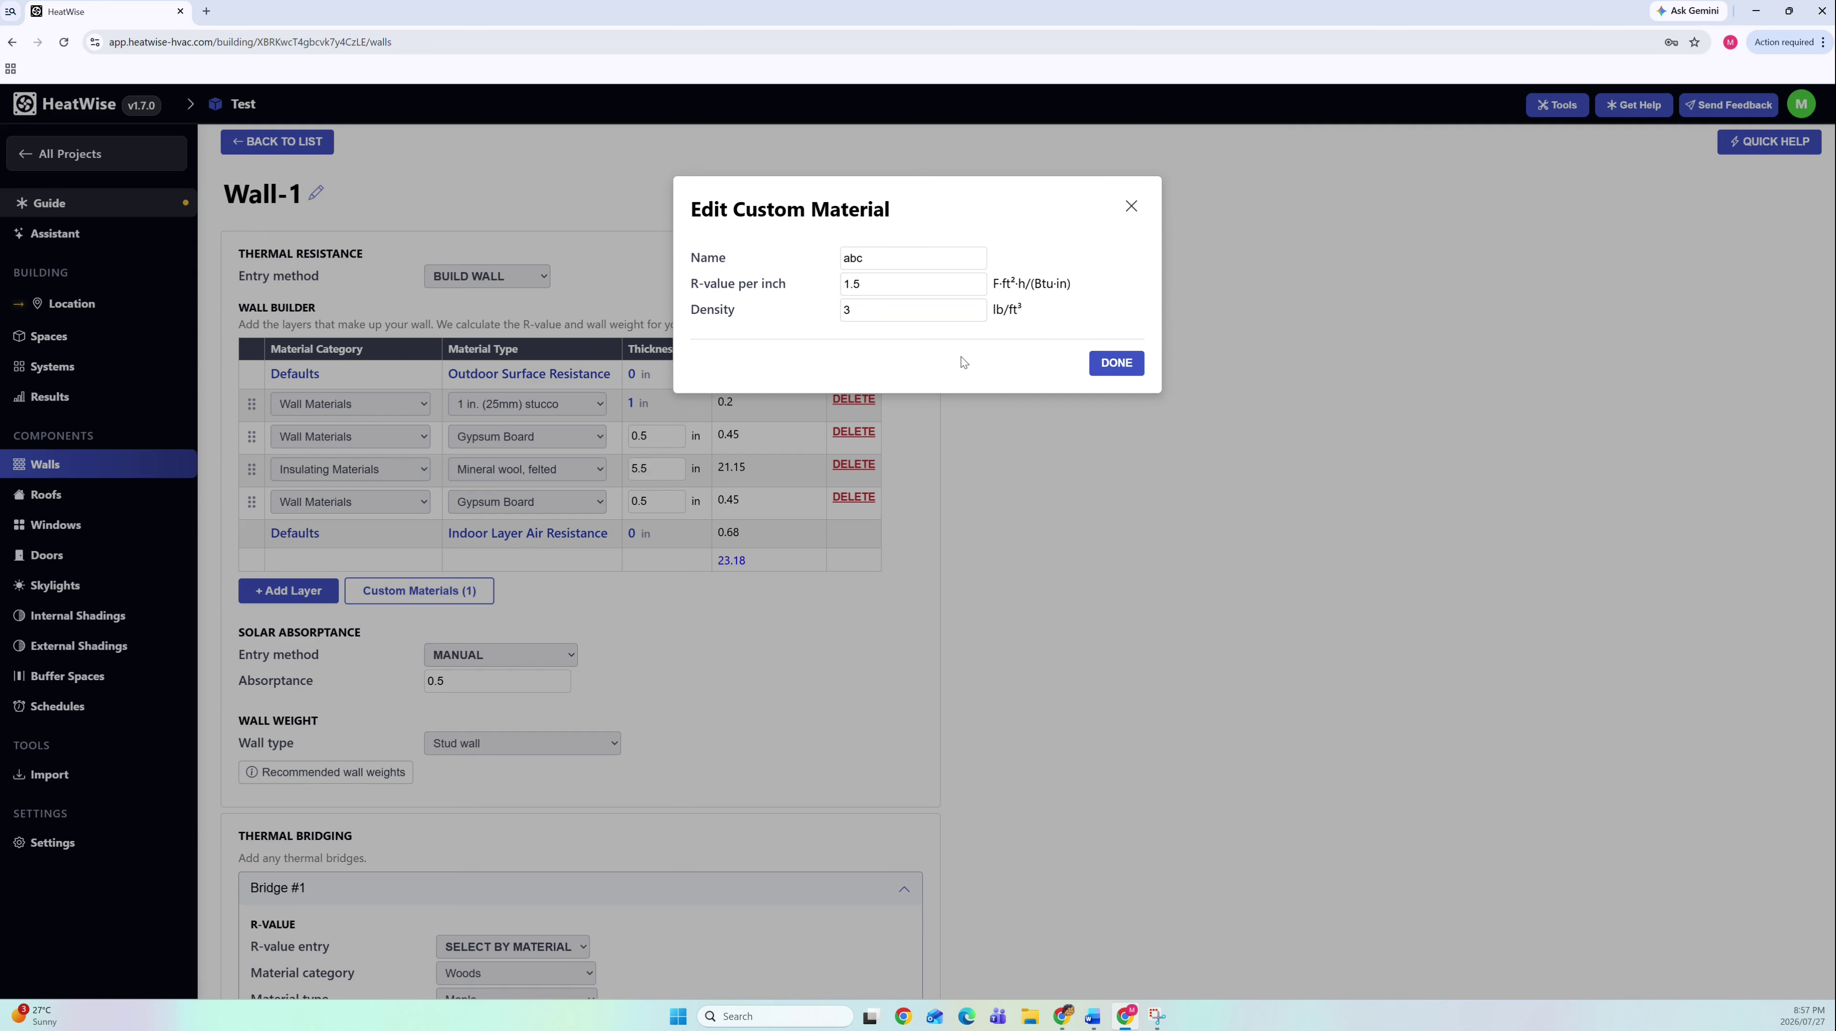
left_click(1114, 363)
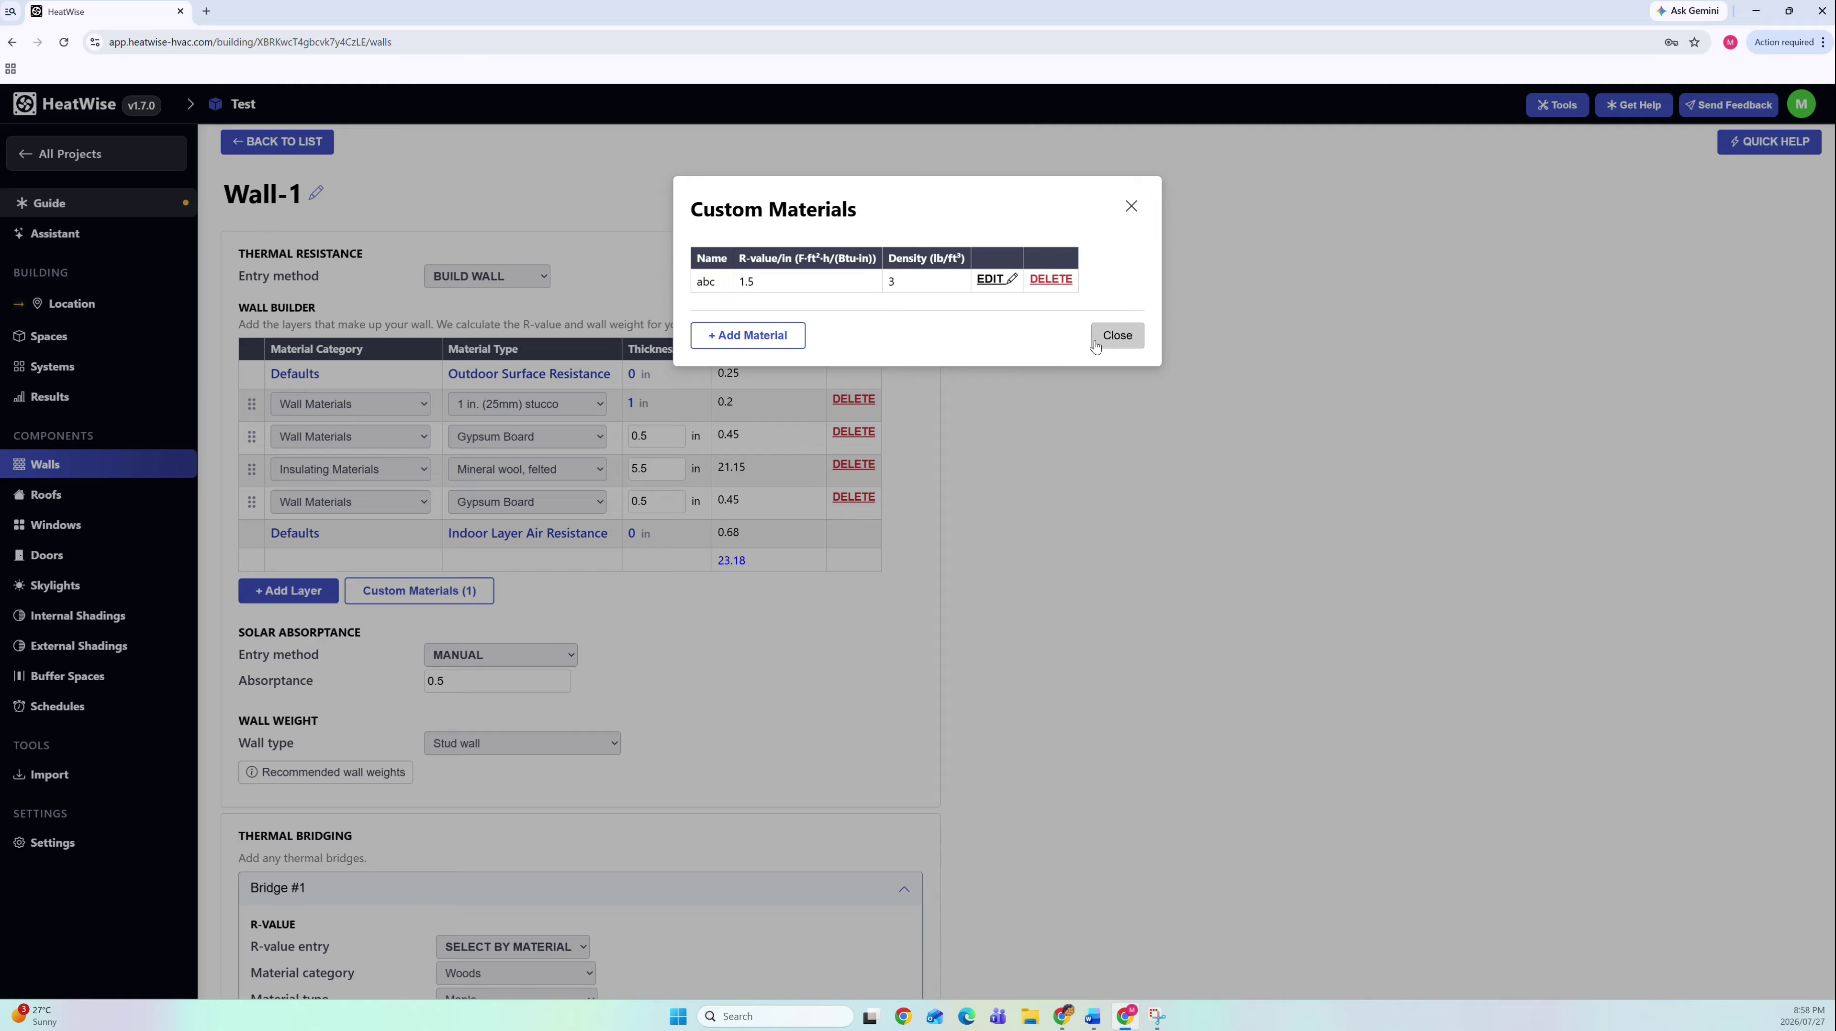
left_click(1116, 335)
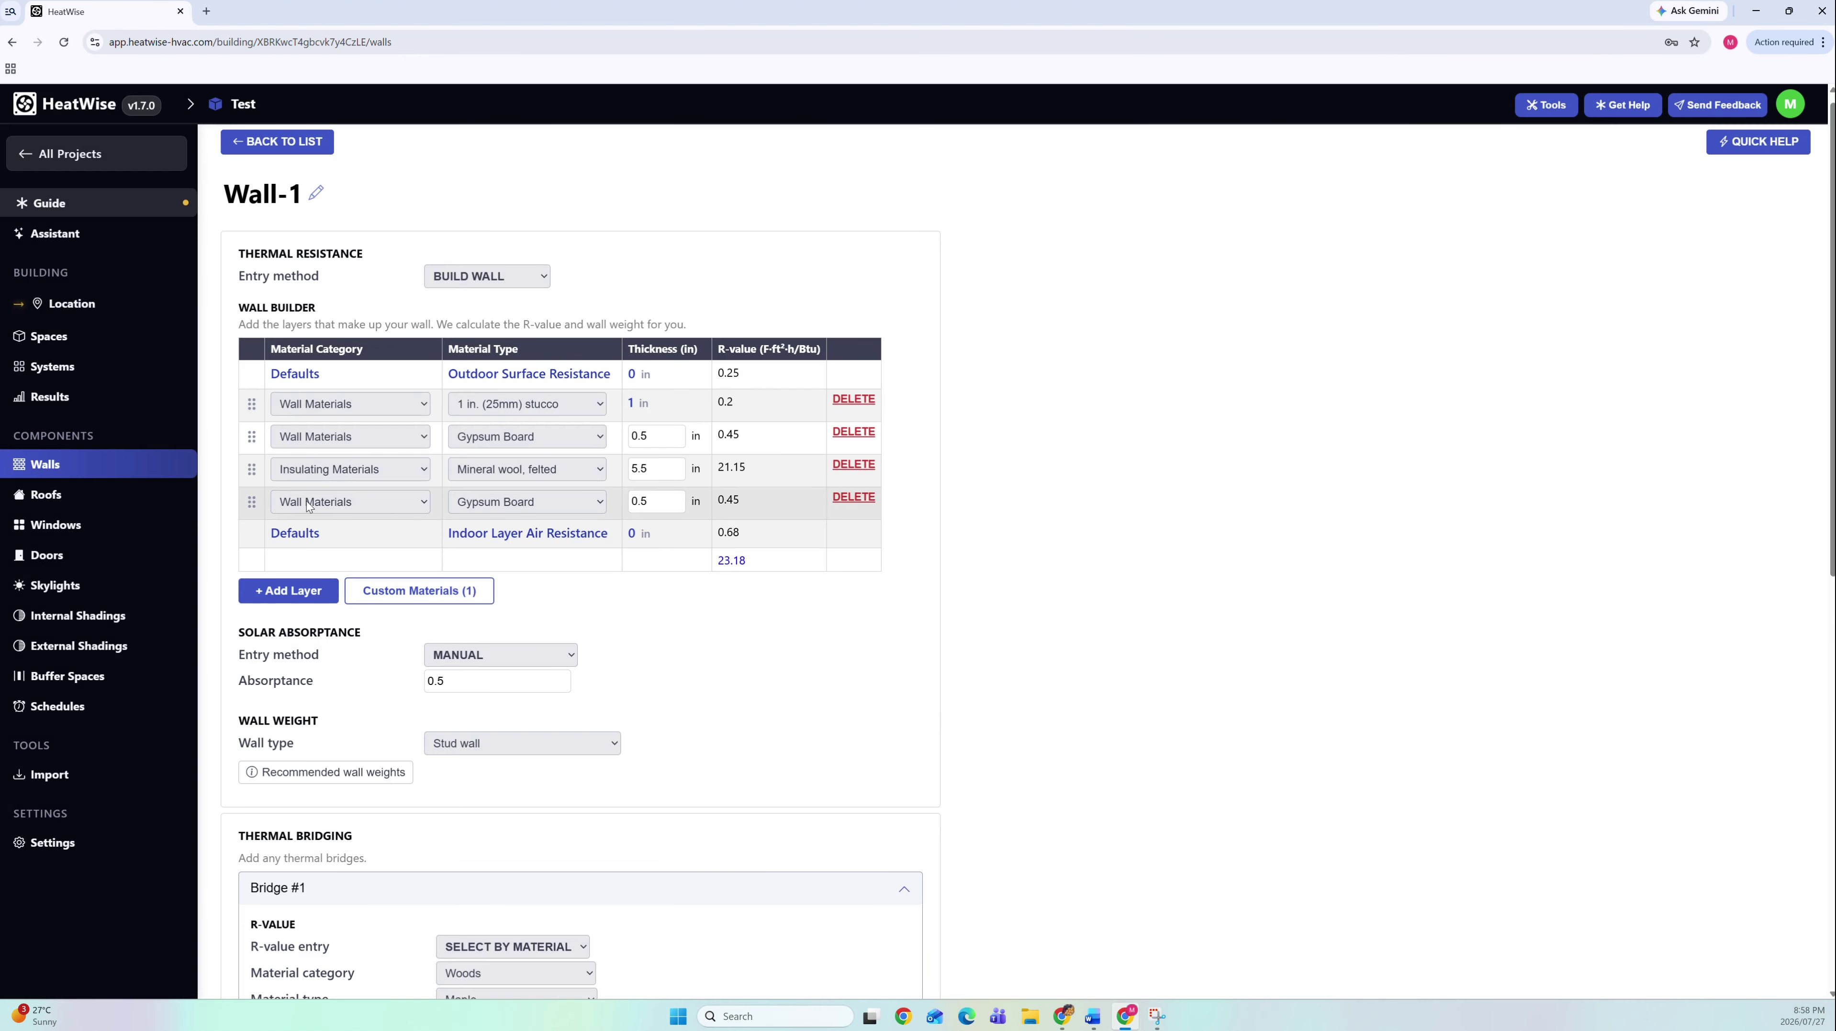
- Change the fourth added wall layer to the custom material abc
left_click(350, 501)
left_click(317, 638)
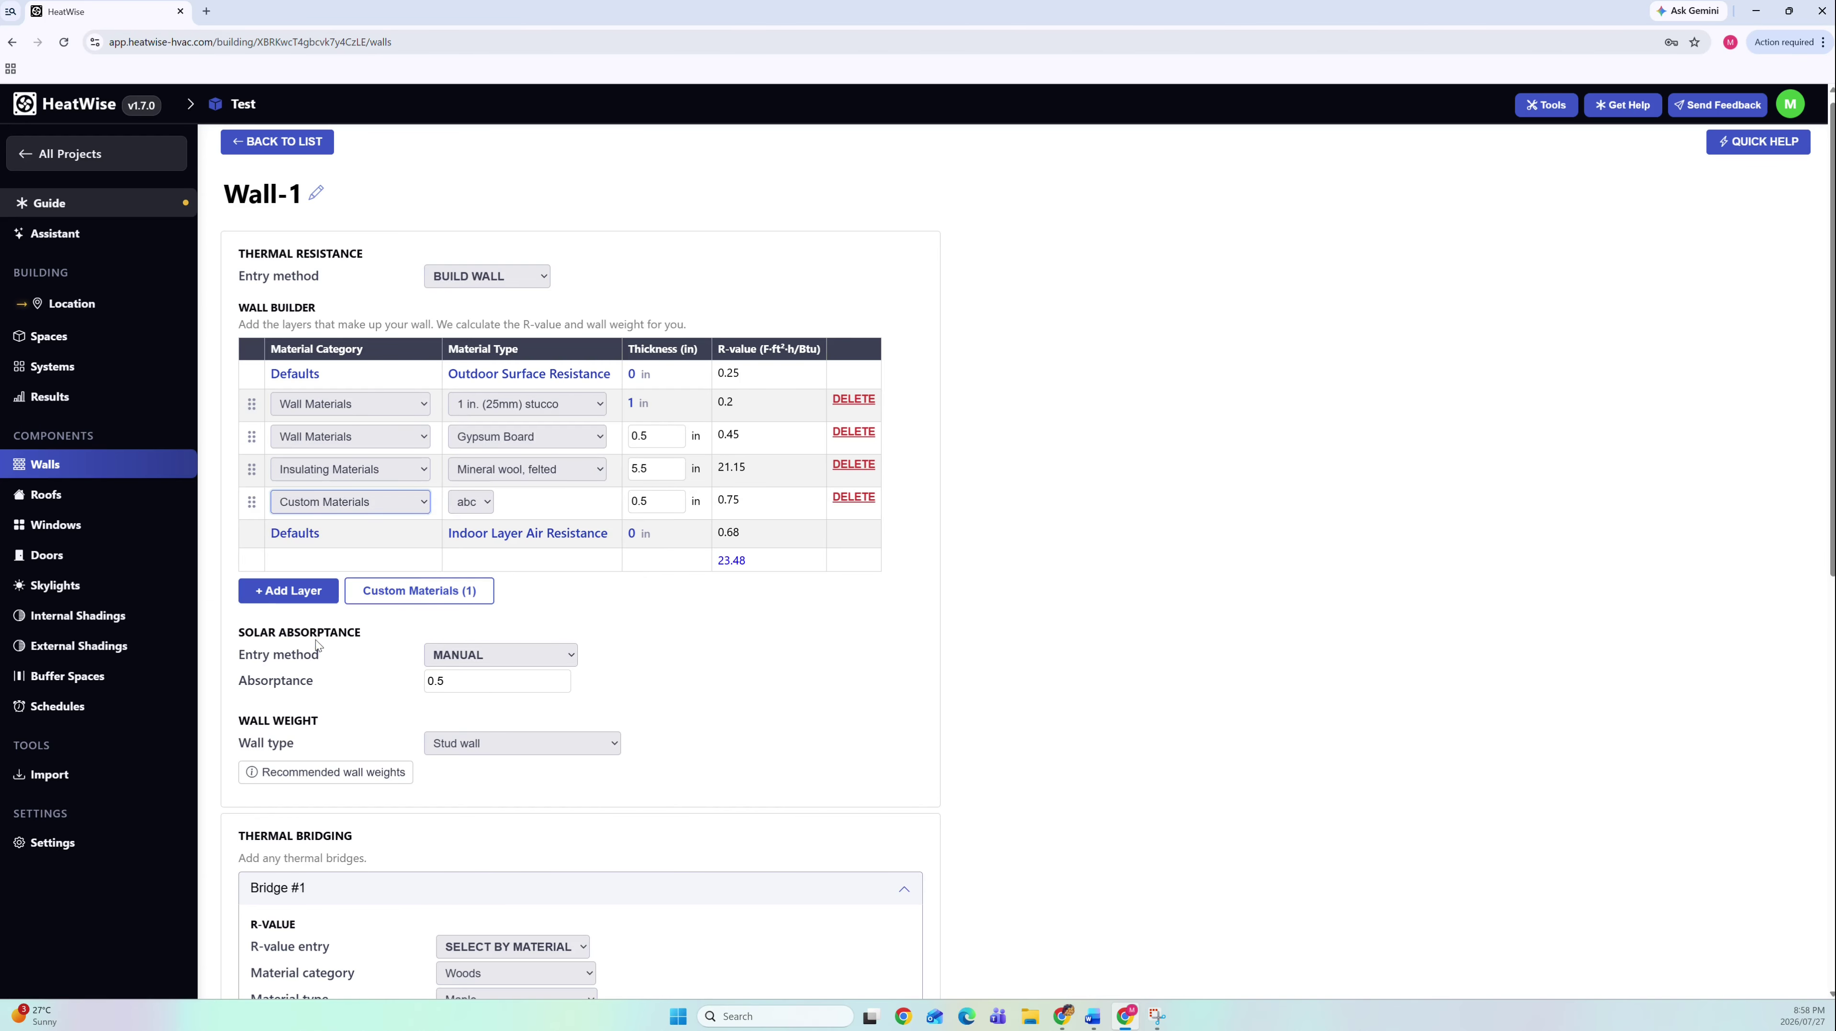
left_click(475, 501)
left_click(467, 523)
- Return the fourth added wall layer to Gypsum Board from the Wall Materials category
left_click(350, 501)
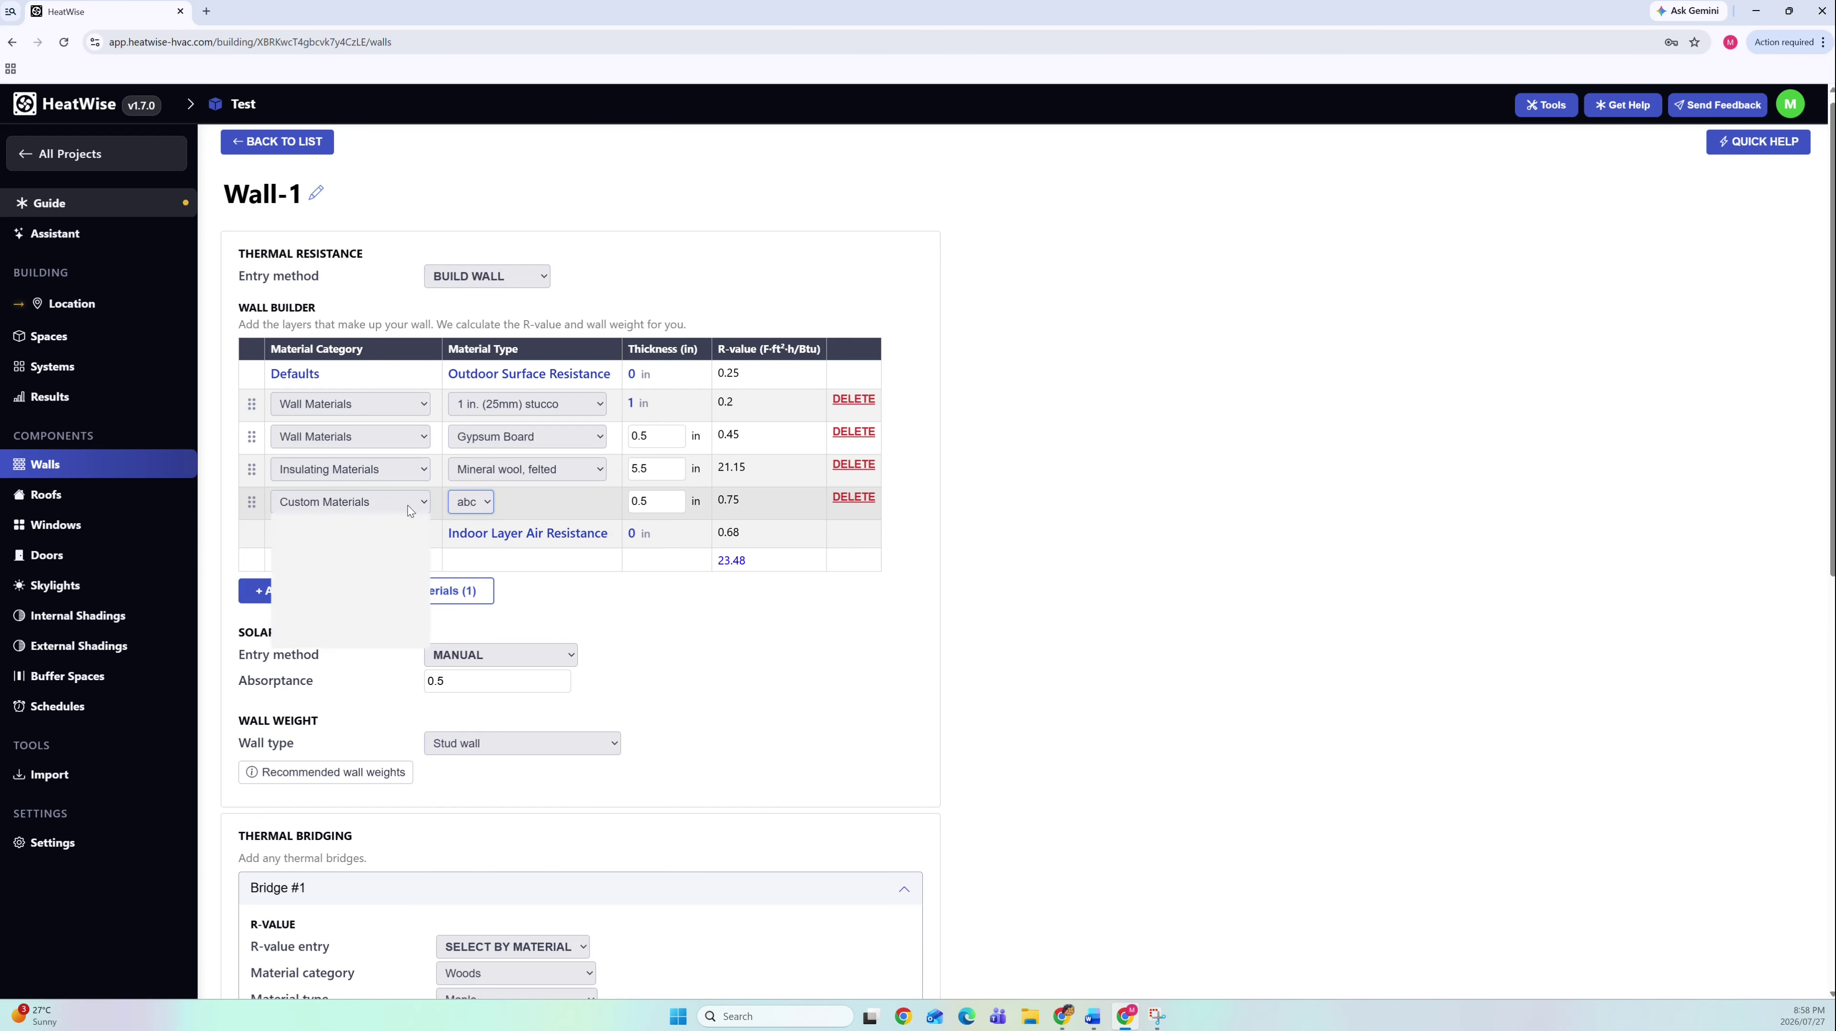
left_click(358, 541)
left_click(350, 505)
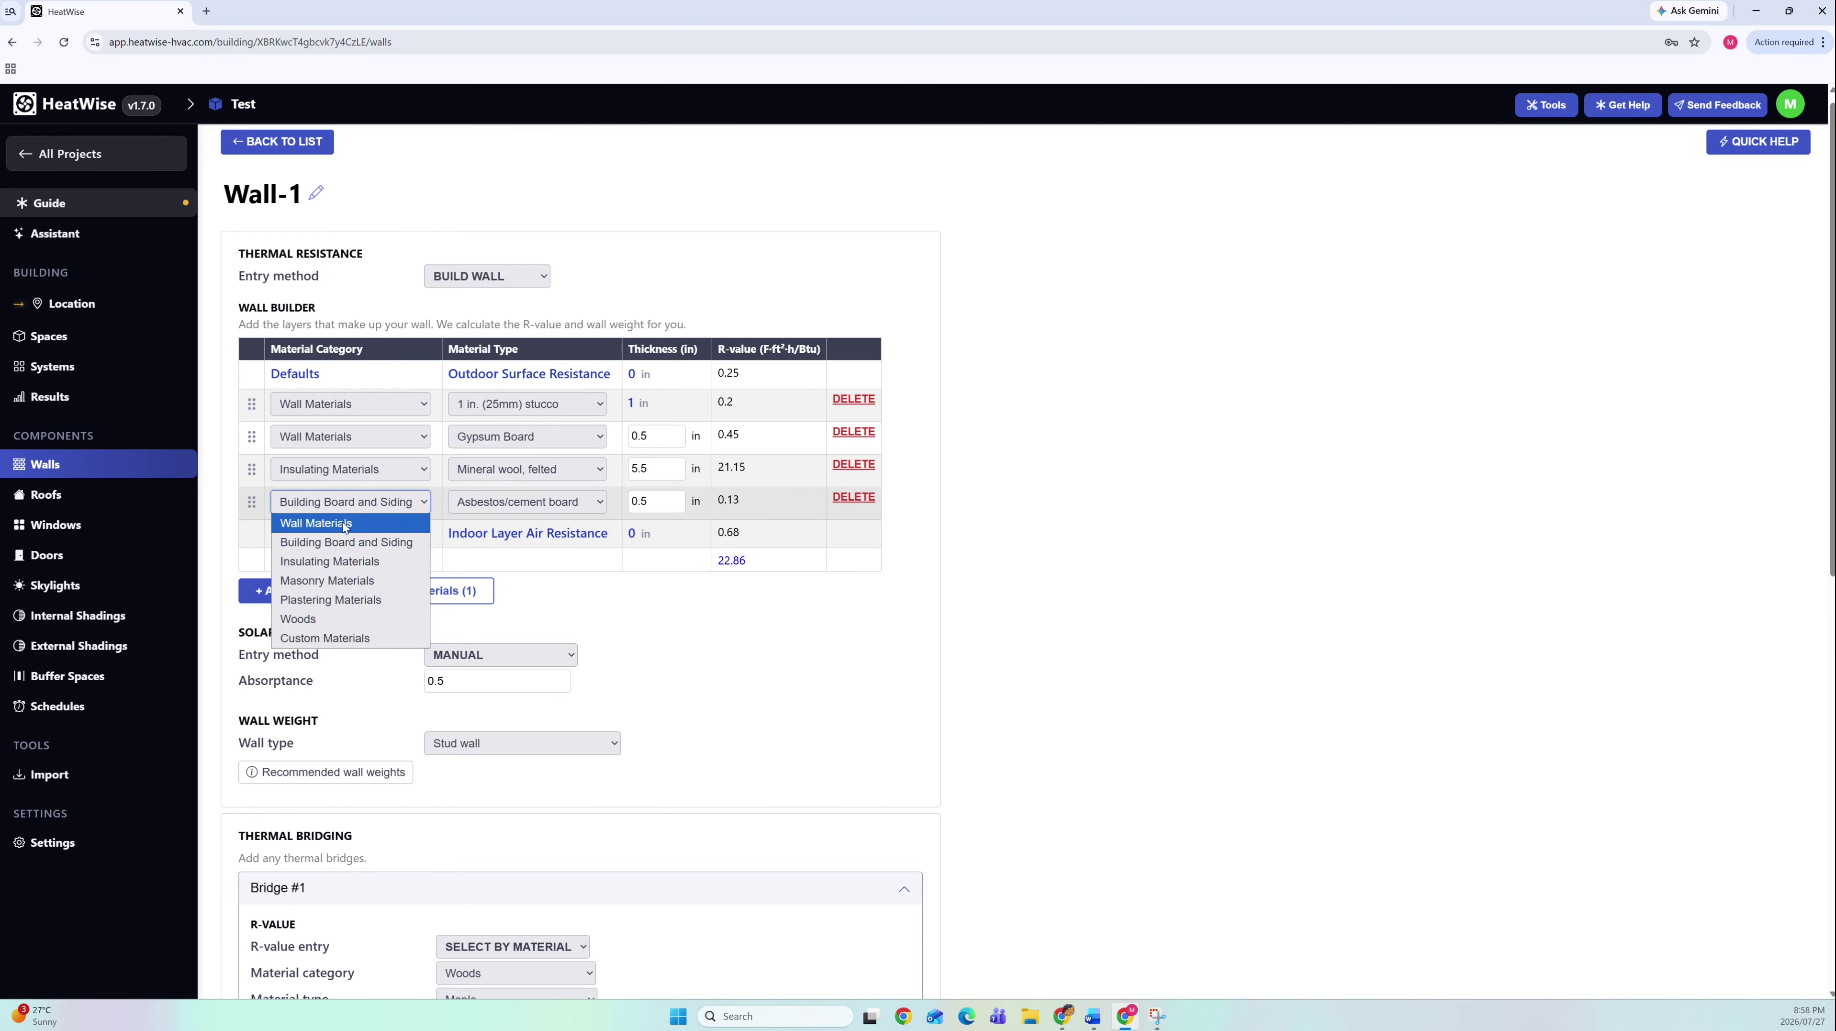
left_click(343, 522)
left_click(513, 504)
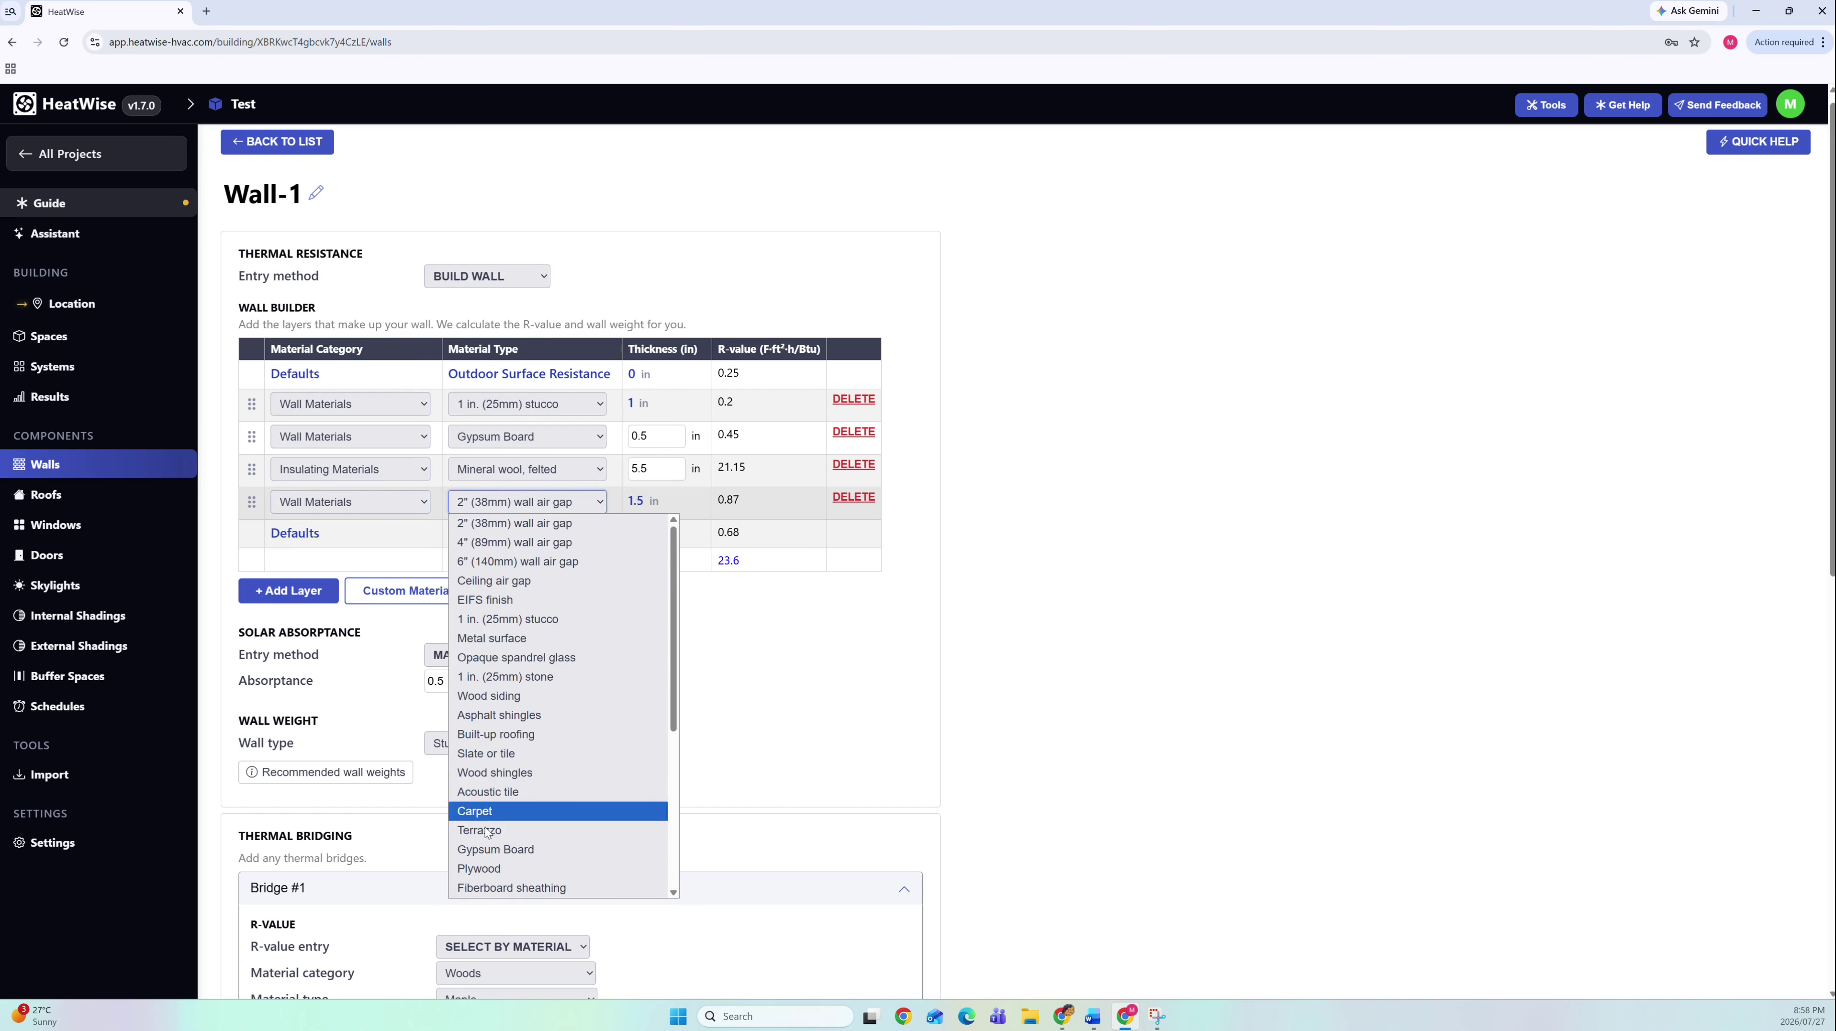
left_click(505, 868)
- Compare Bridge #1's bridged layers with the wall assembly and set the bridge's thickness to 5.5 in
scroll(493, 487, "down", 3)
scroll(493, 487, "down", 1)
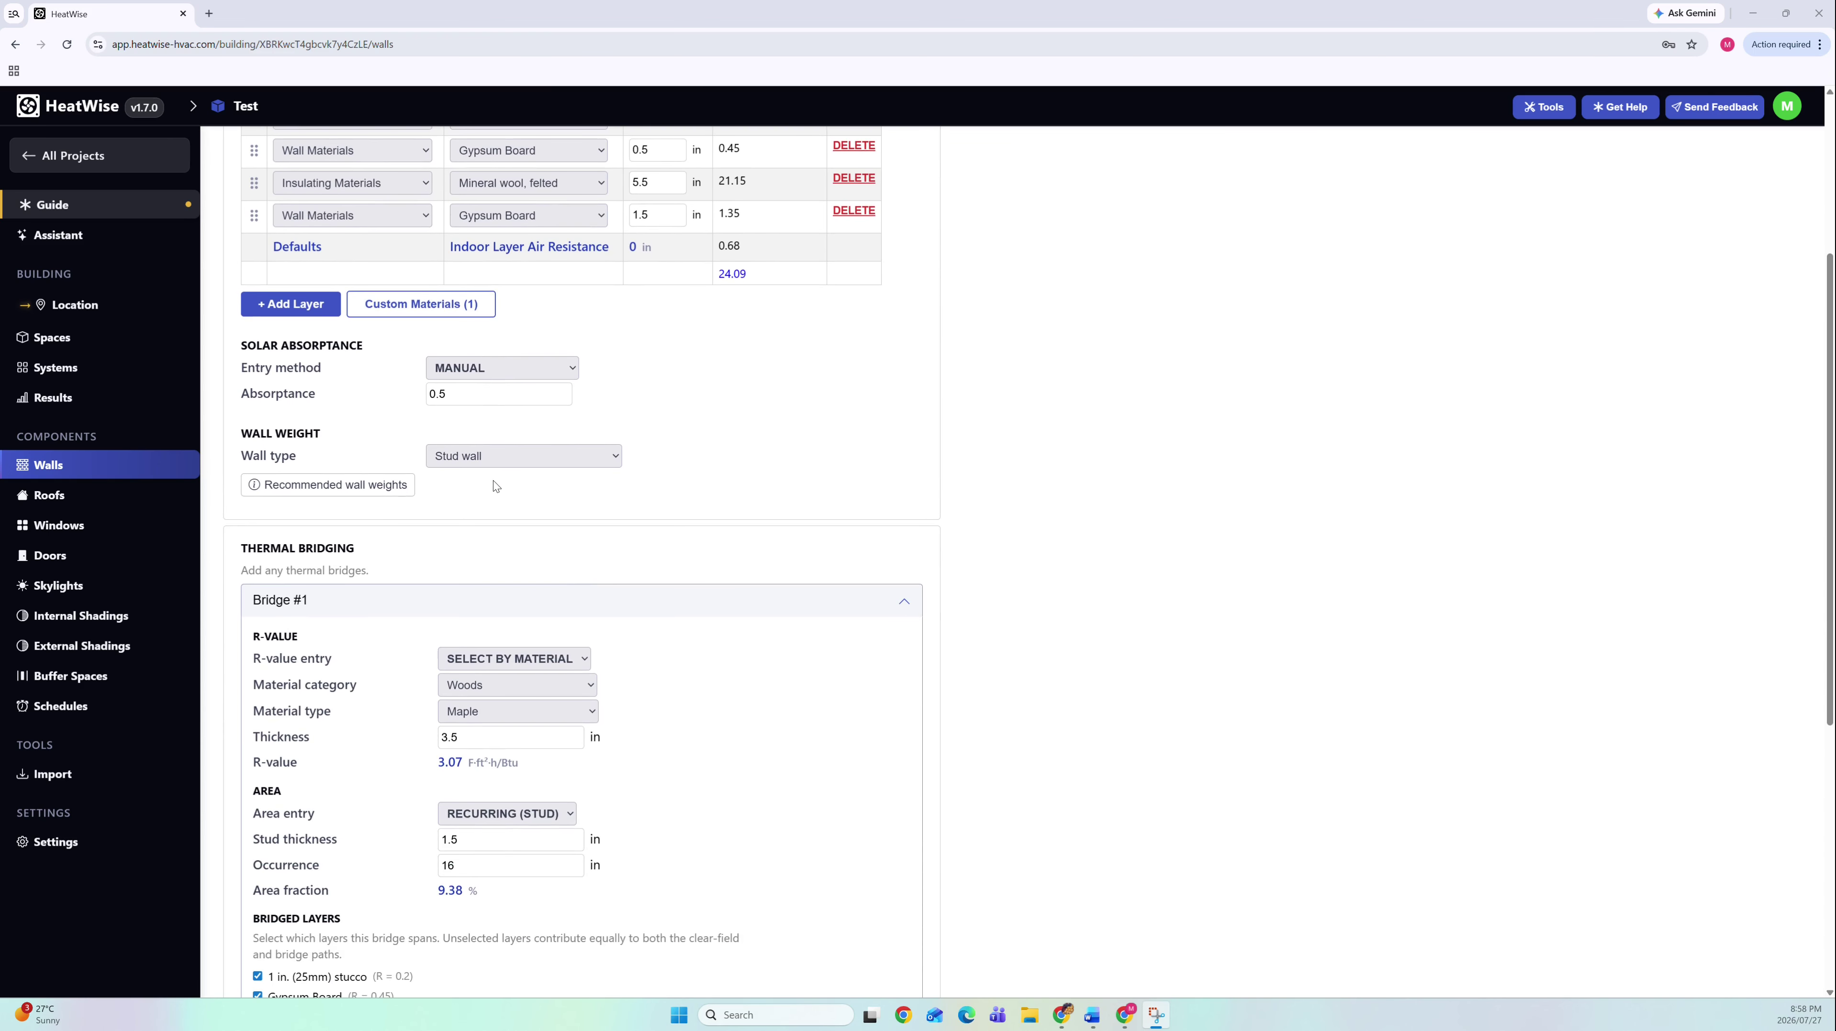
scroll(489, 481, "down", 2)
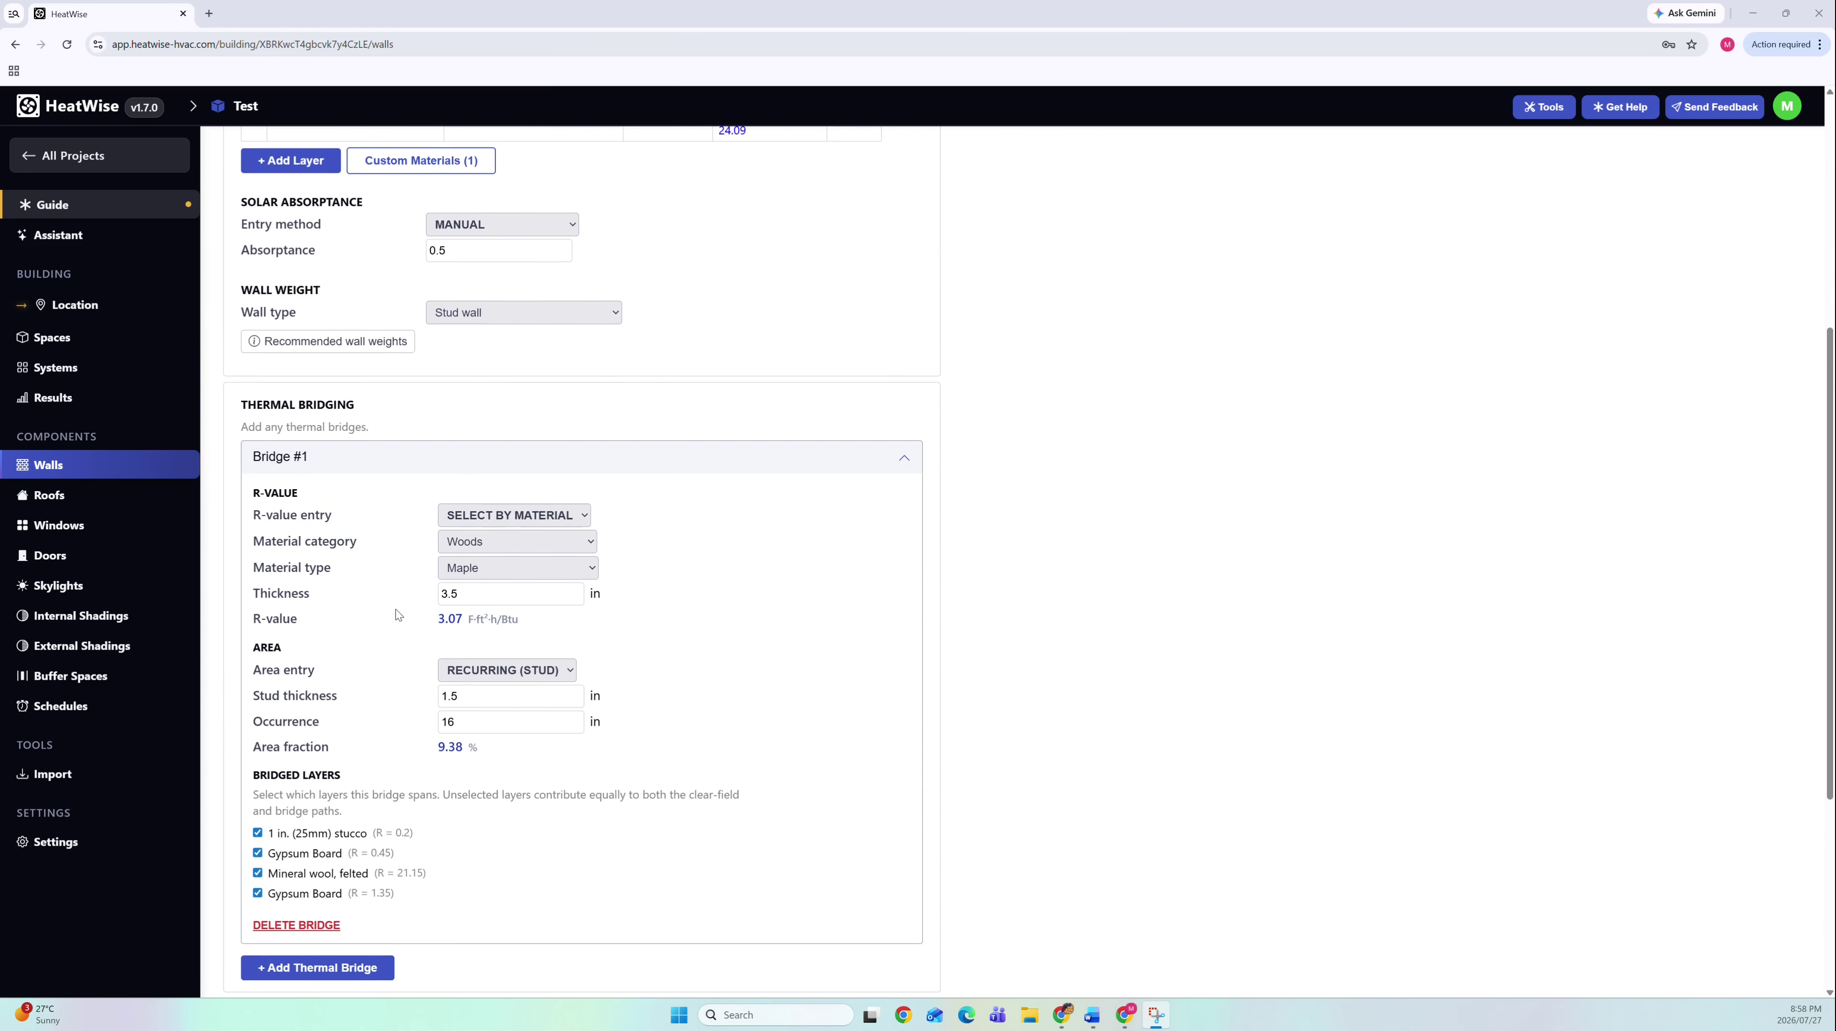
scroll(373, 681, "down", 1)
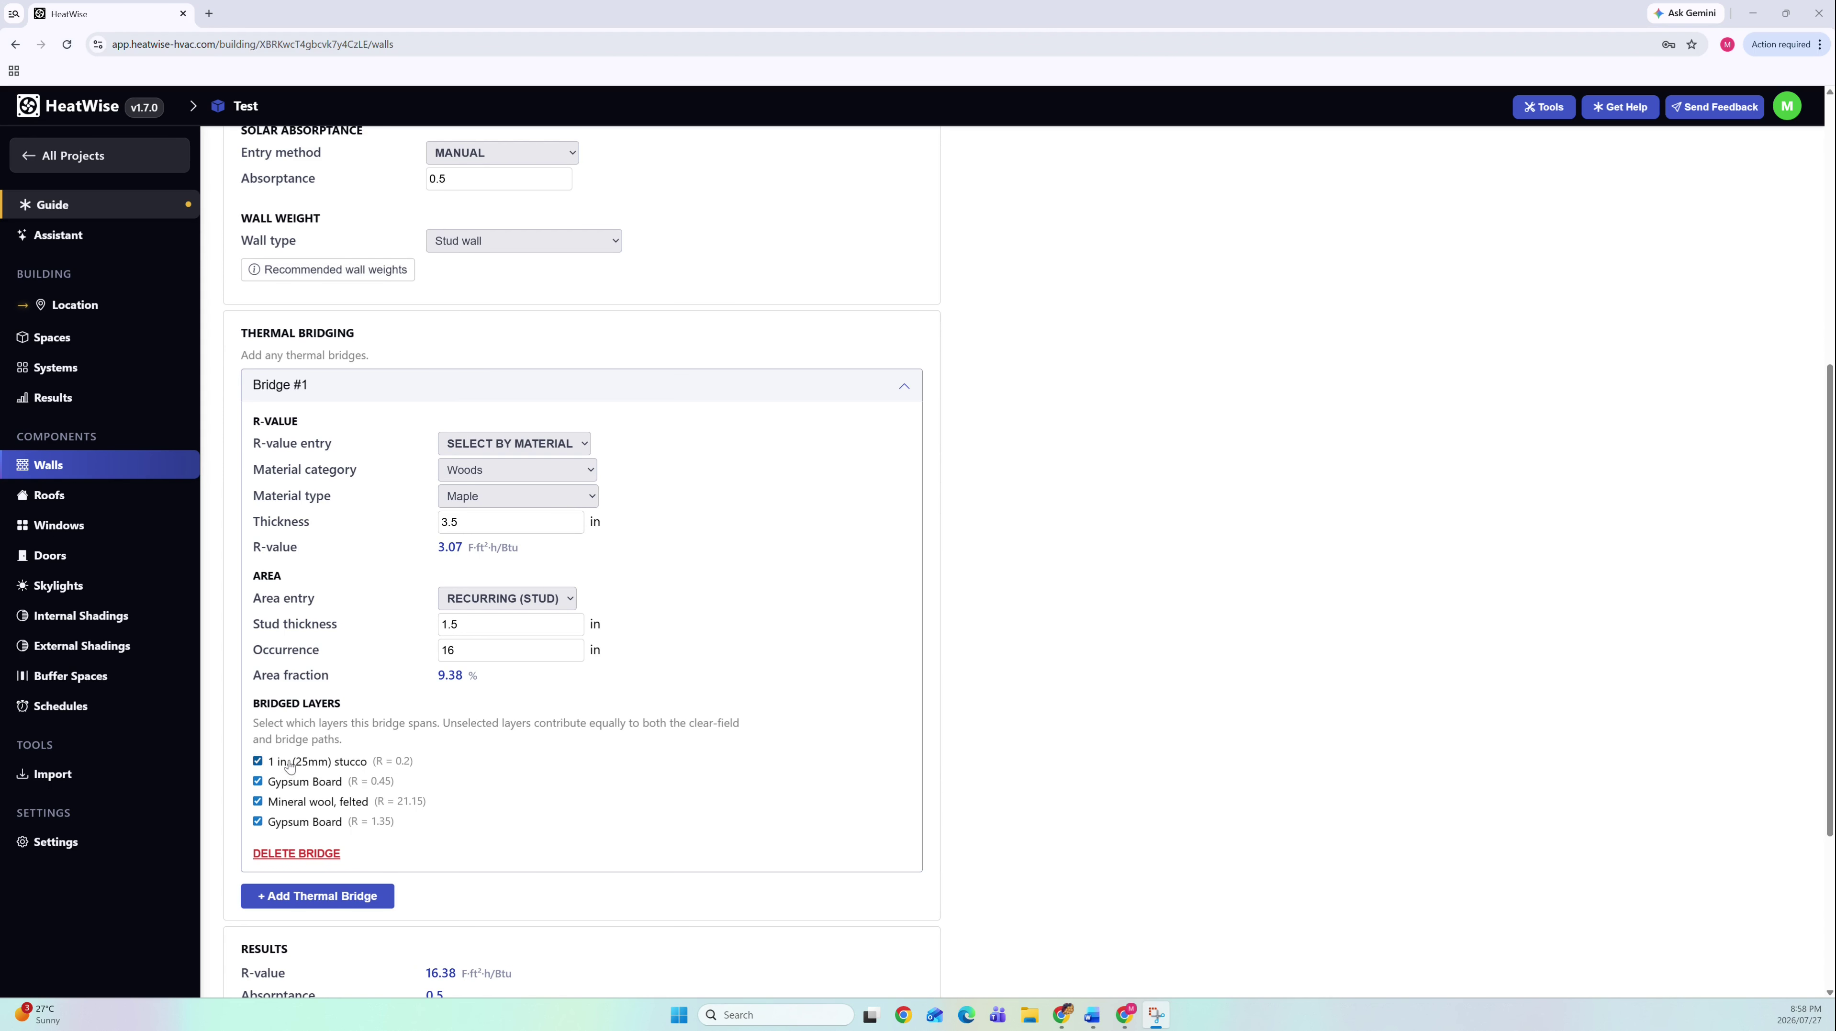
scroll(290, 767, "up", 1)
scroll(321, 884, "up", 5)
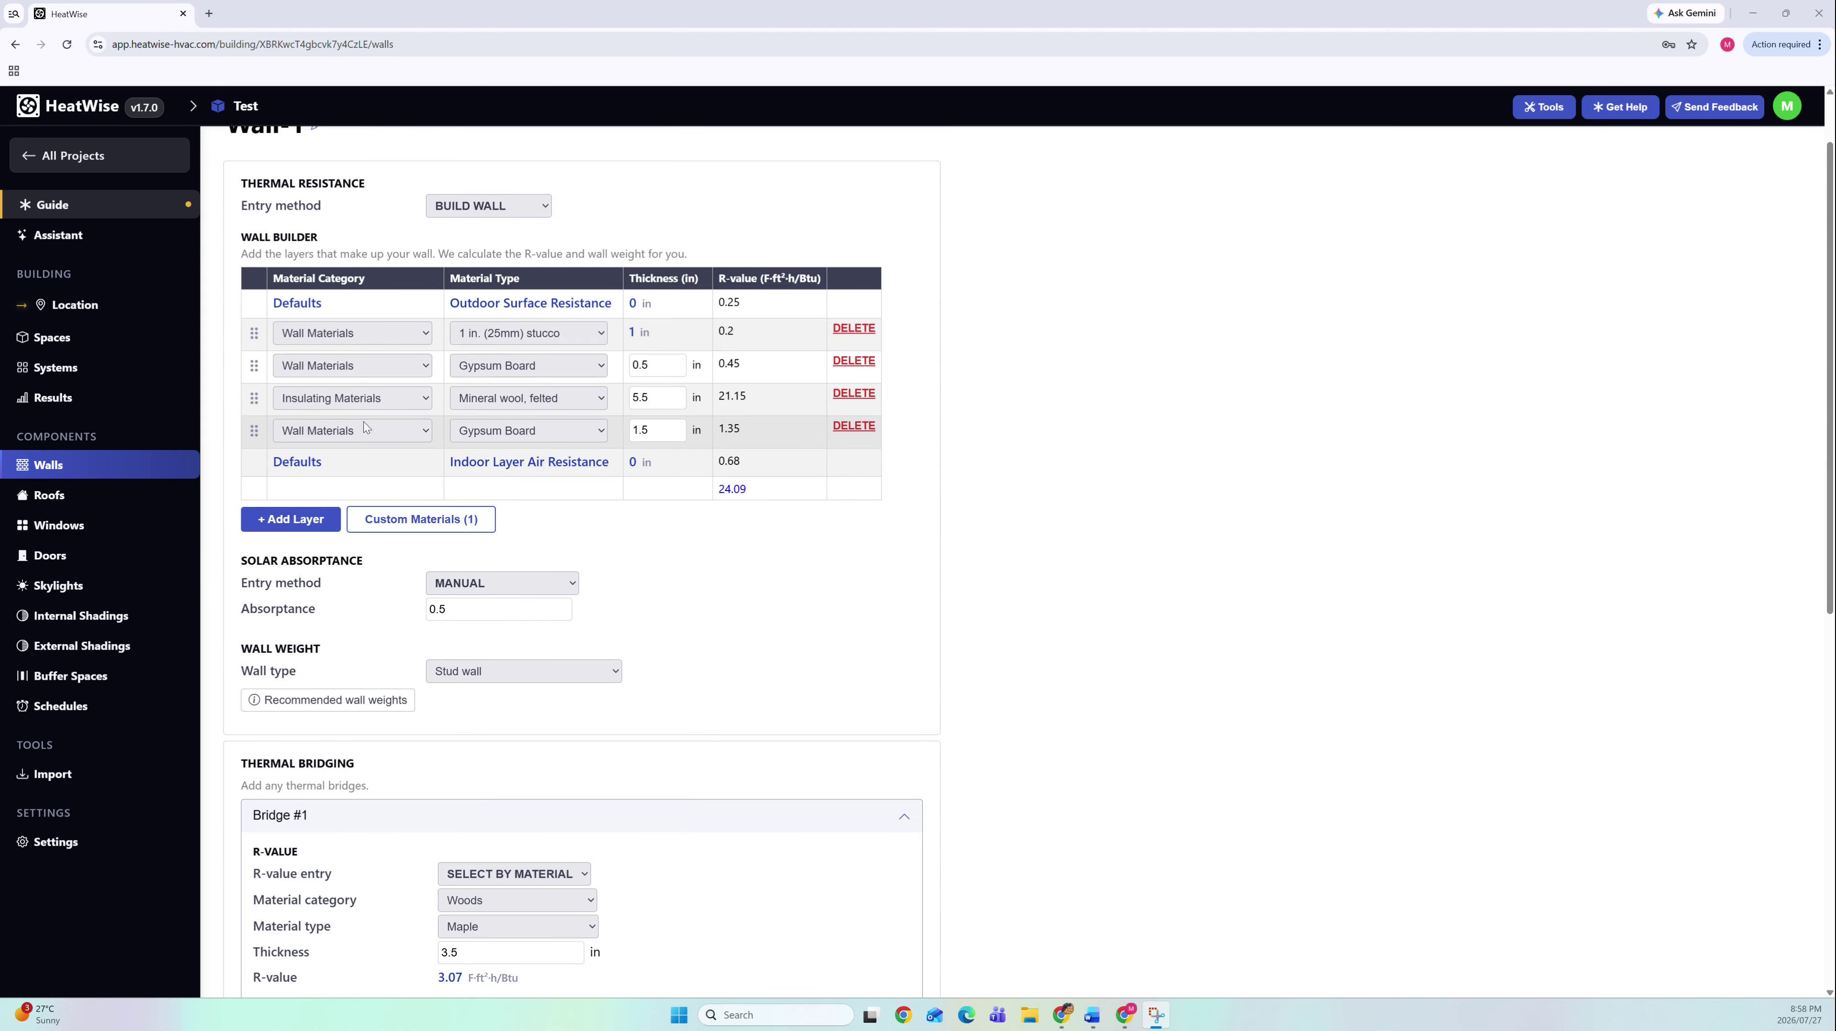
scroll(263, 761, "down", 6)
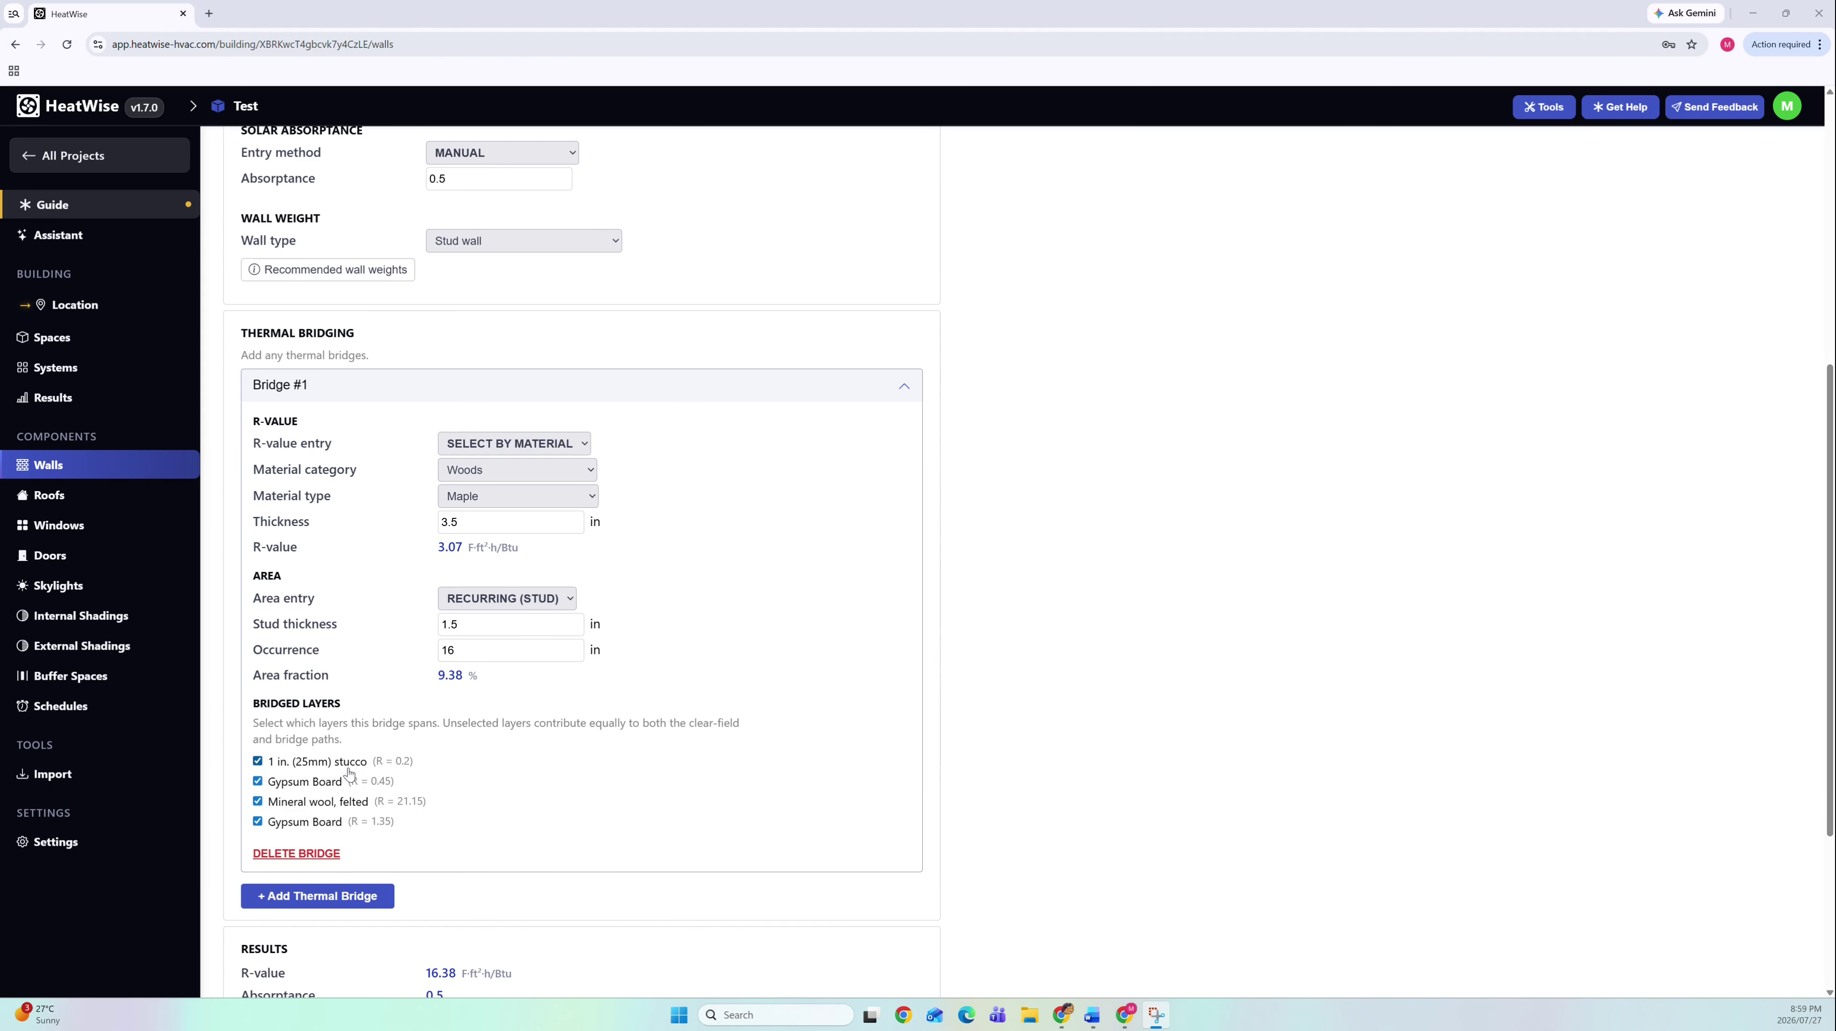
double_click(453, 521)
type("5")
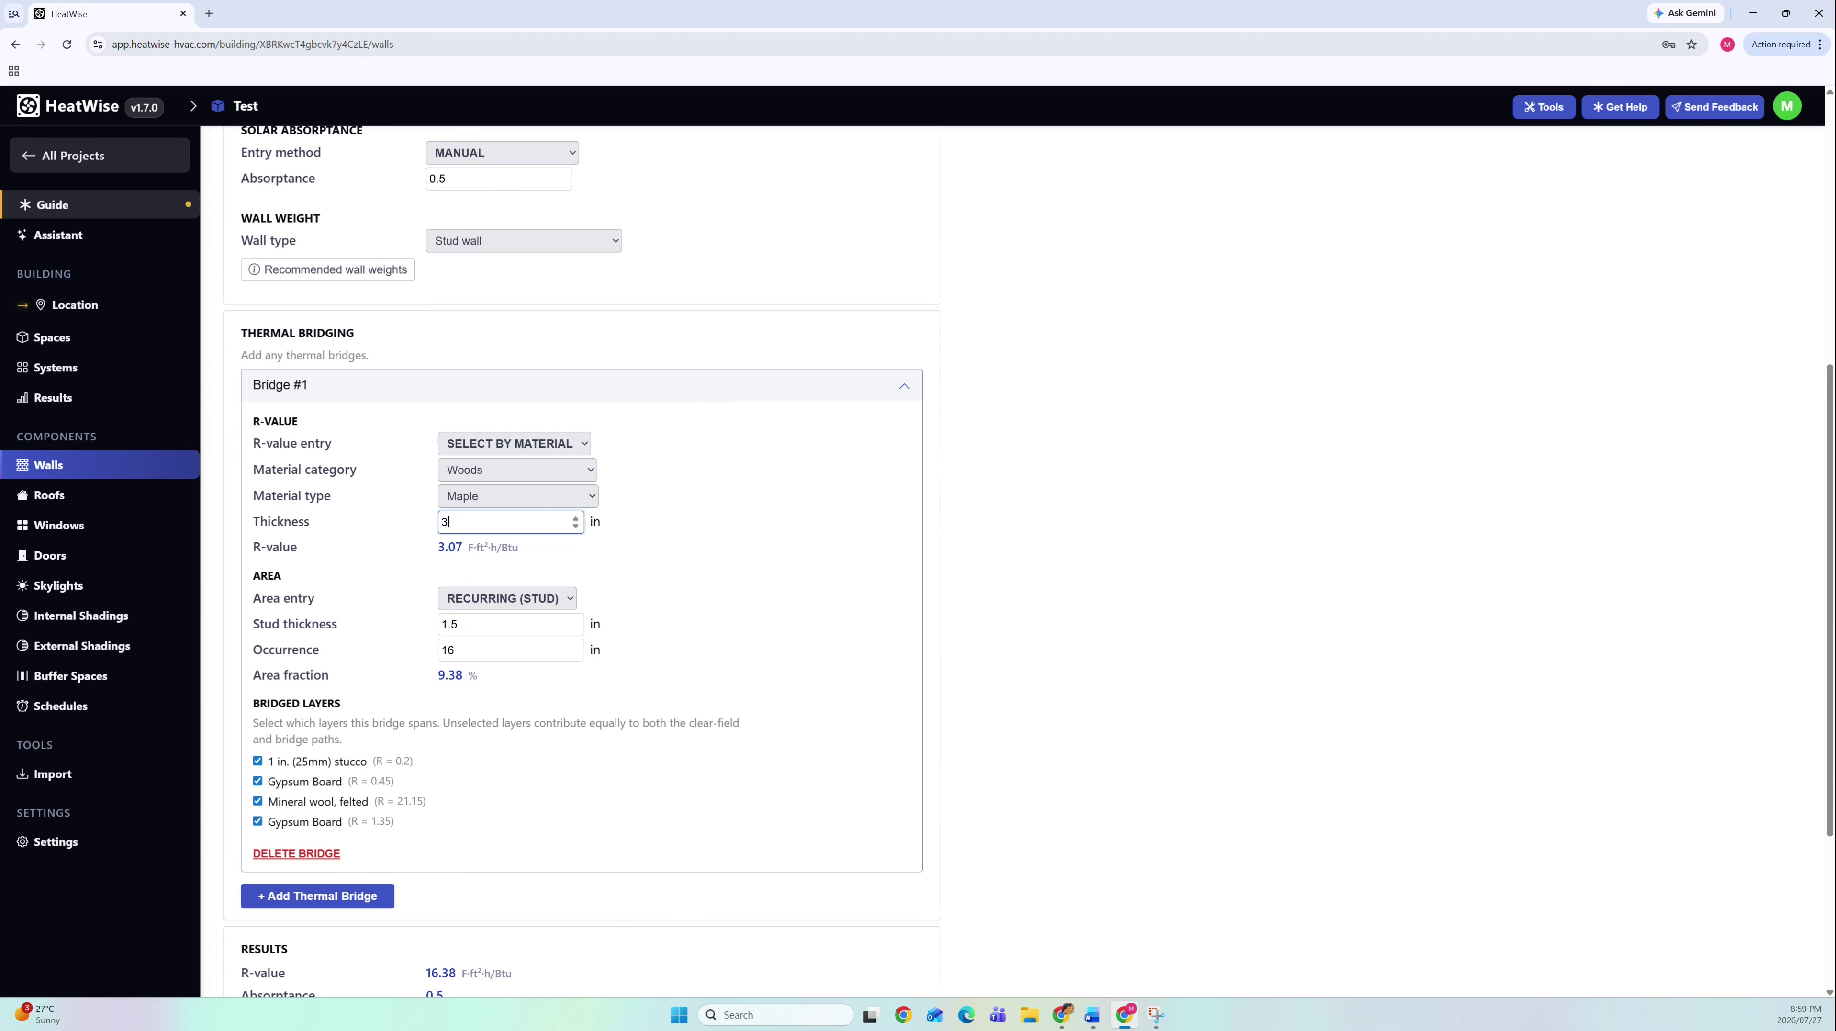
key("ctrl+a")
type("5.5")
left_click(710, 576)
- Exclude the stucco and both gypsum board layers from Bridge #1 so it spans only the mineral wool
left_click(341, 764)
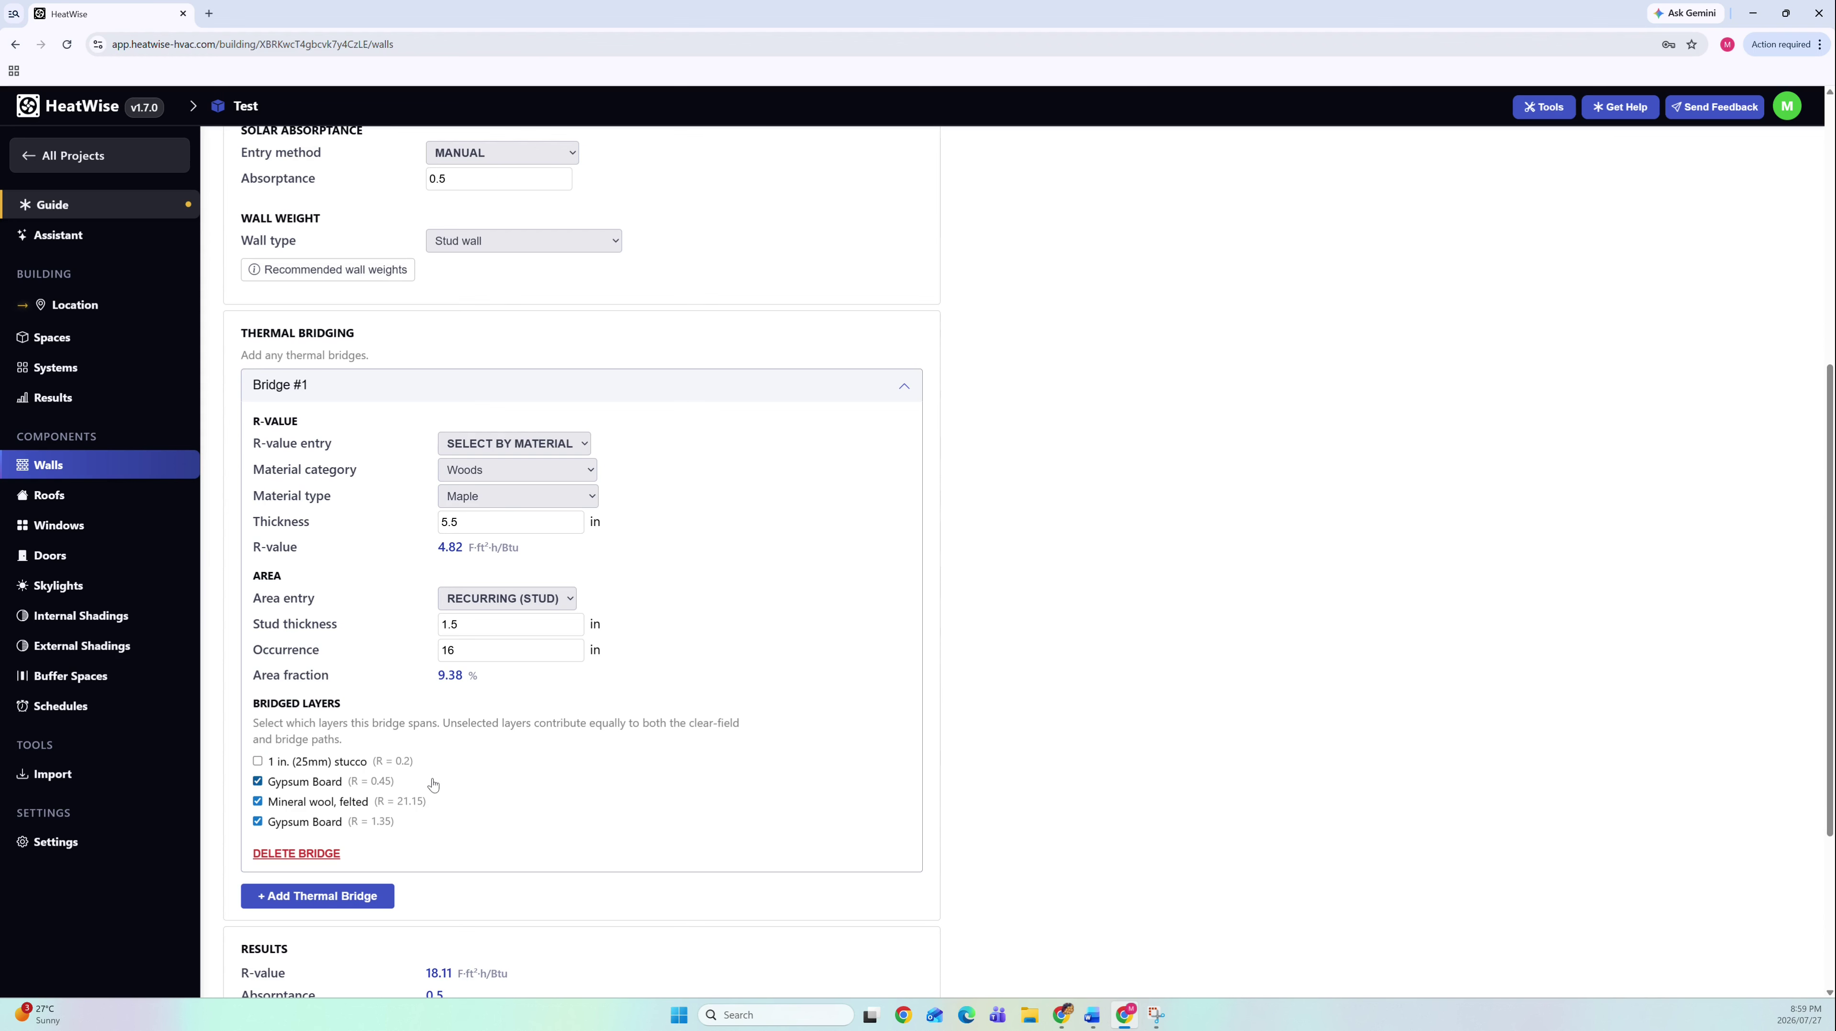
scroll(415, 761, "down", 1)
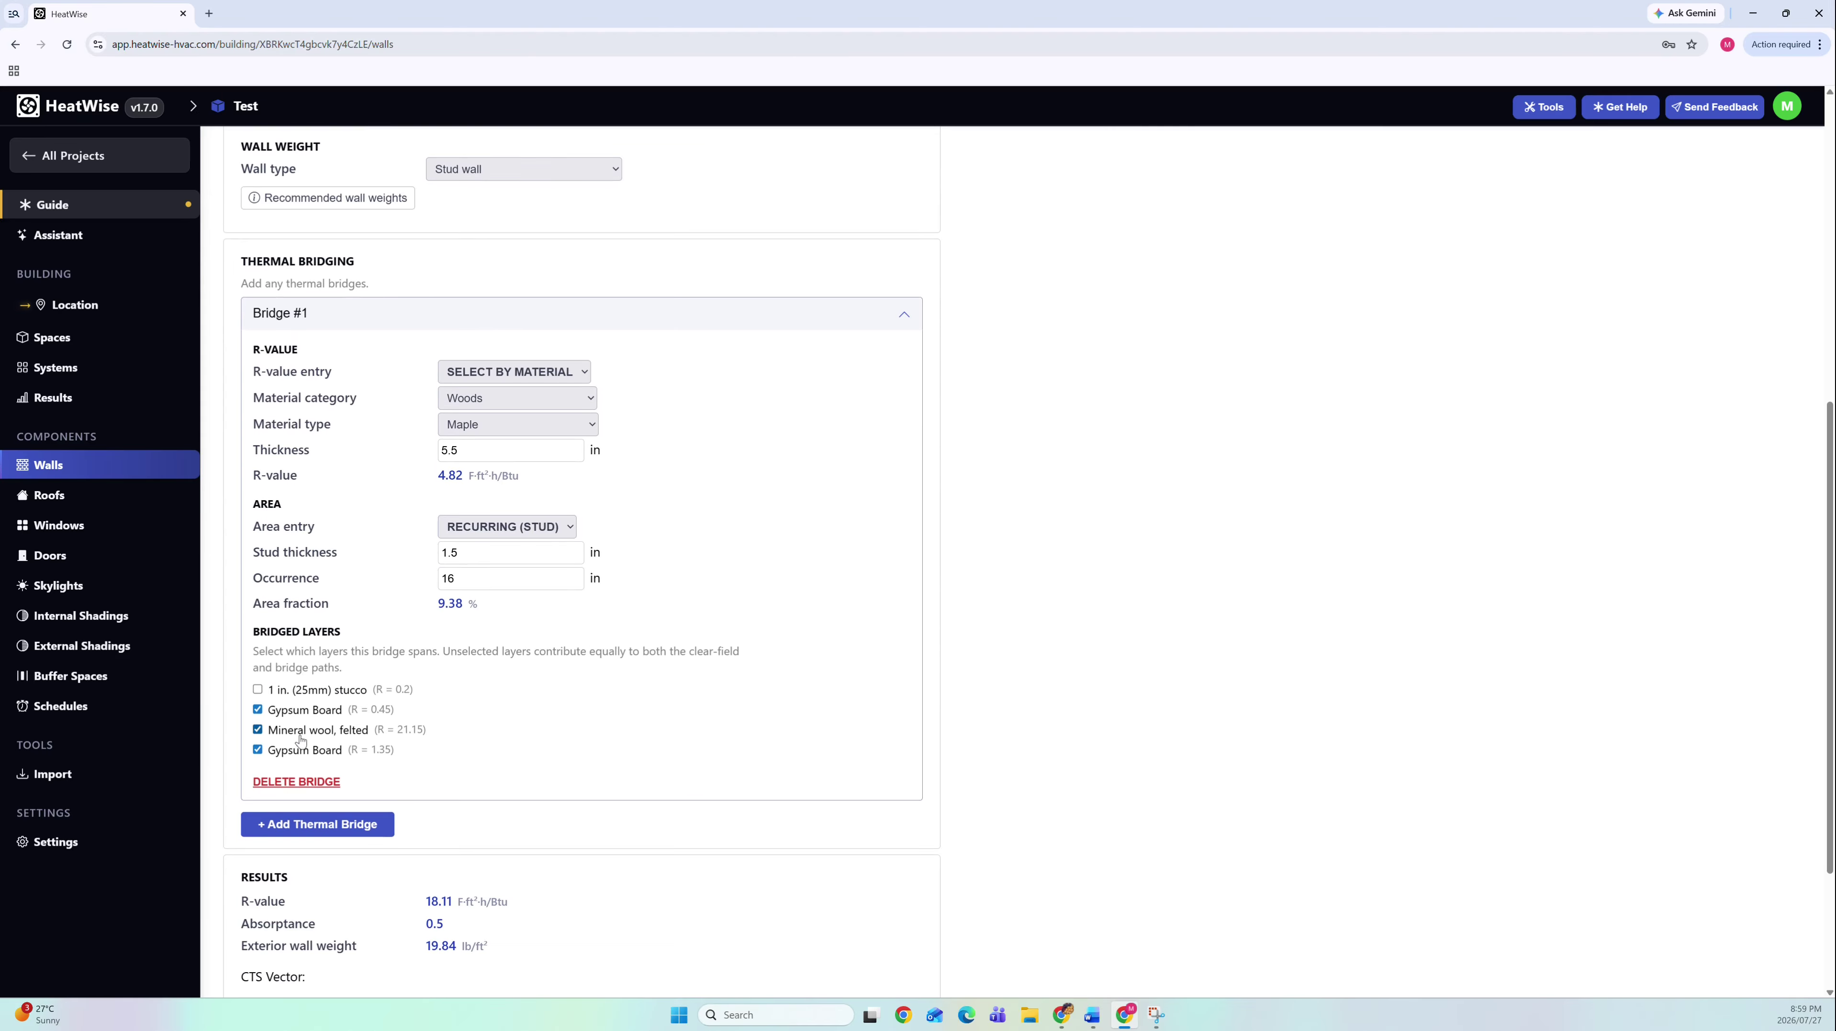
left_click(293, 711)
left_click(293, 753)
scroll(478, 670, "down", 2)
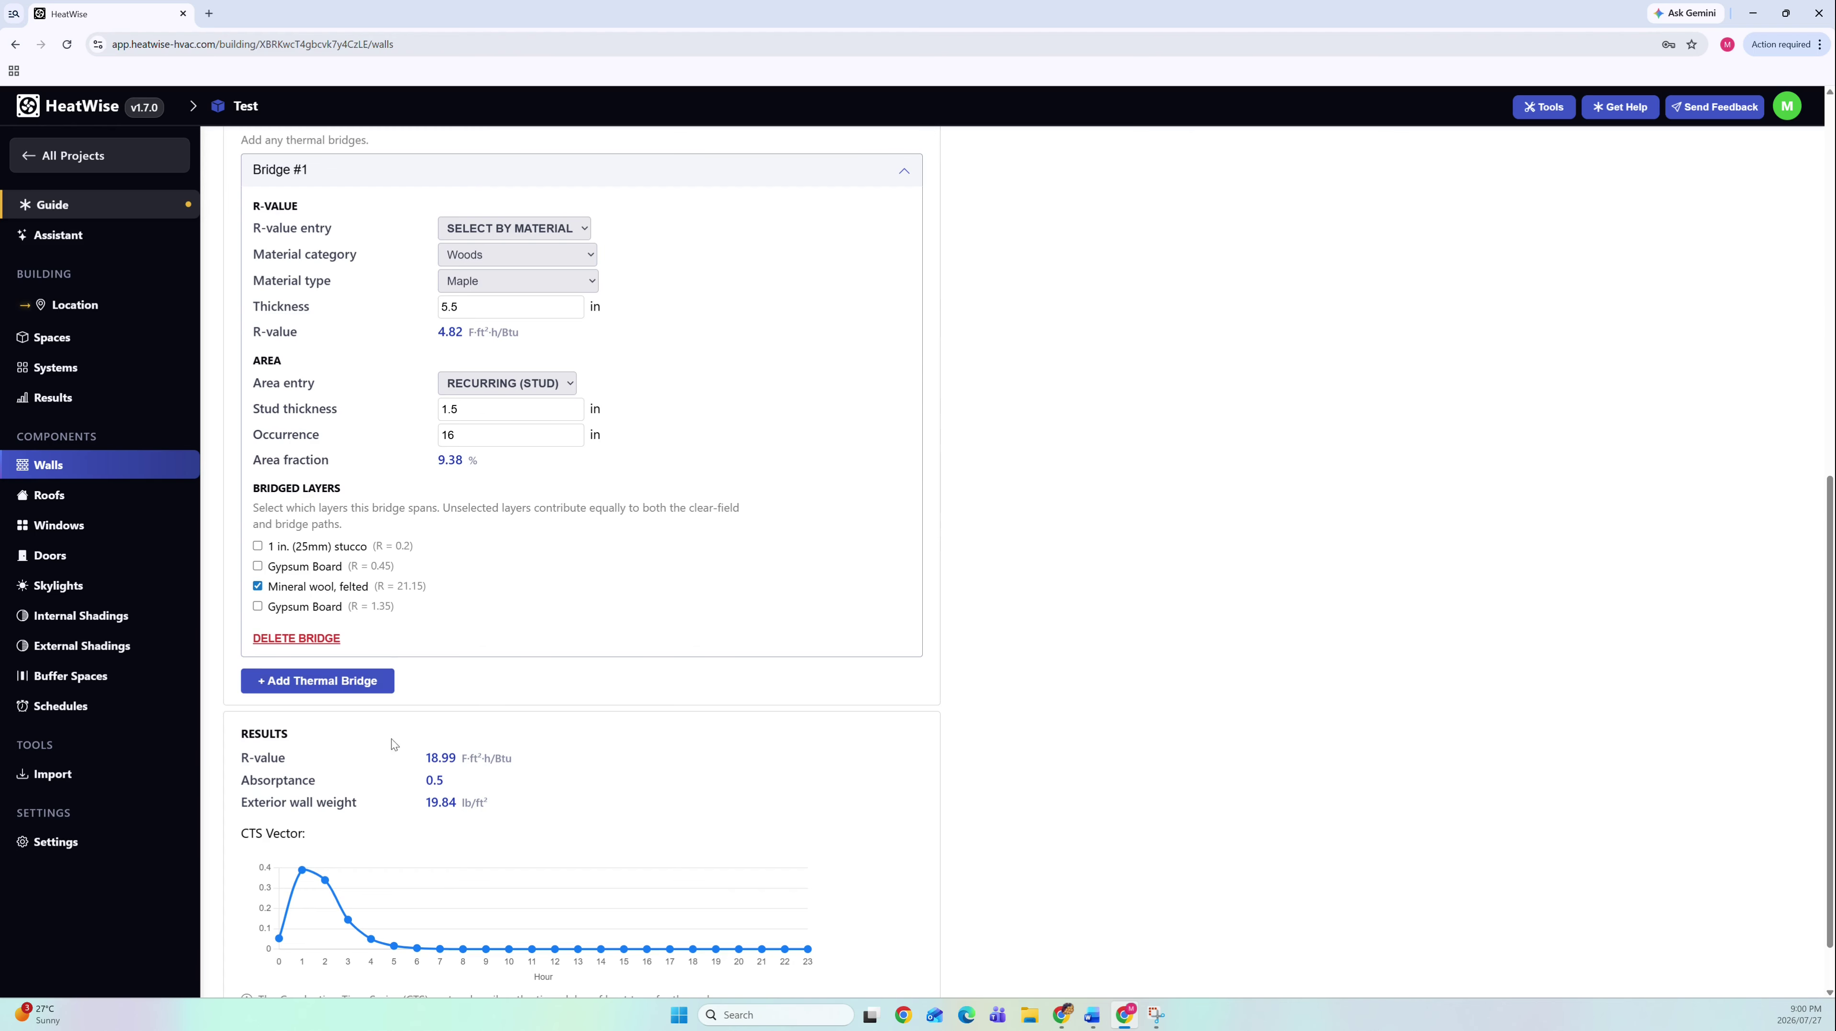
- Include both gypsum board layers in Bridge #1, exclude them again, and check the wall's resulting R-value
left_click(308, 613)
left_click(289, 573)
left_click(289, 573)
left_click(309, 612)
scroll(419, 758, "up", 2)
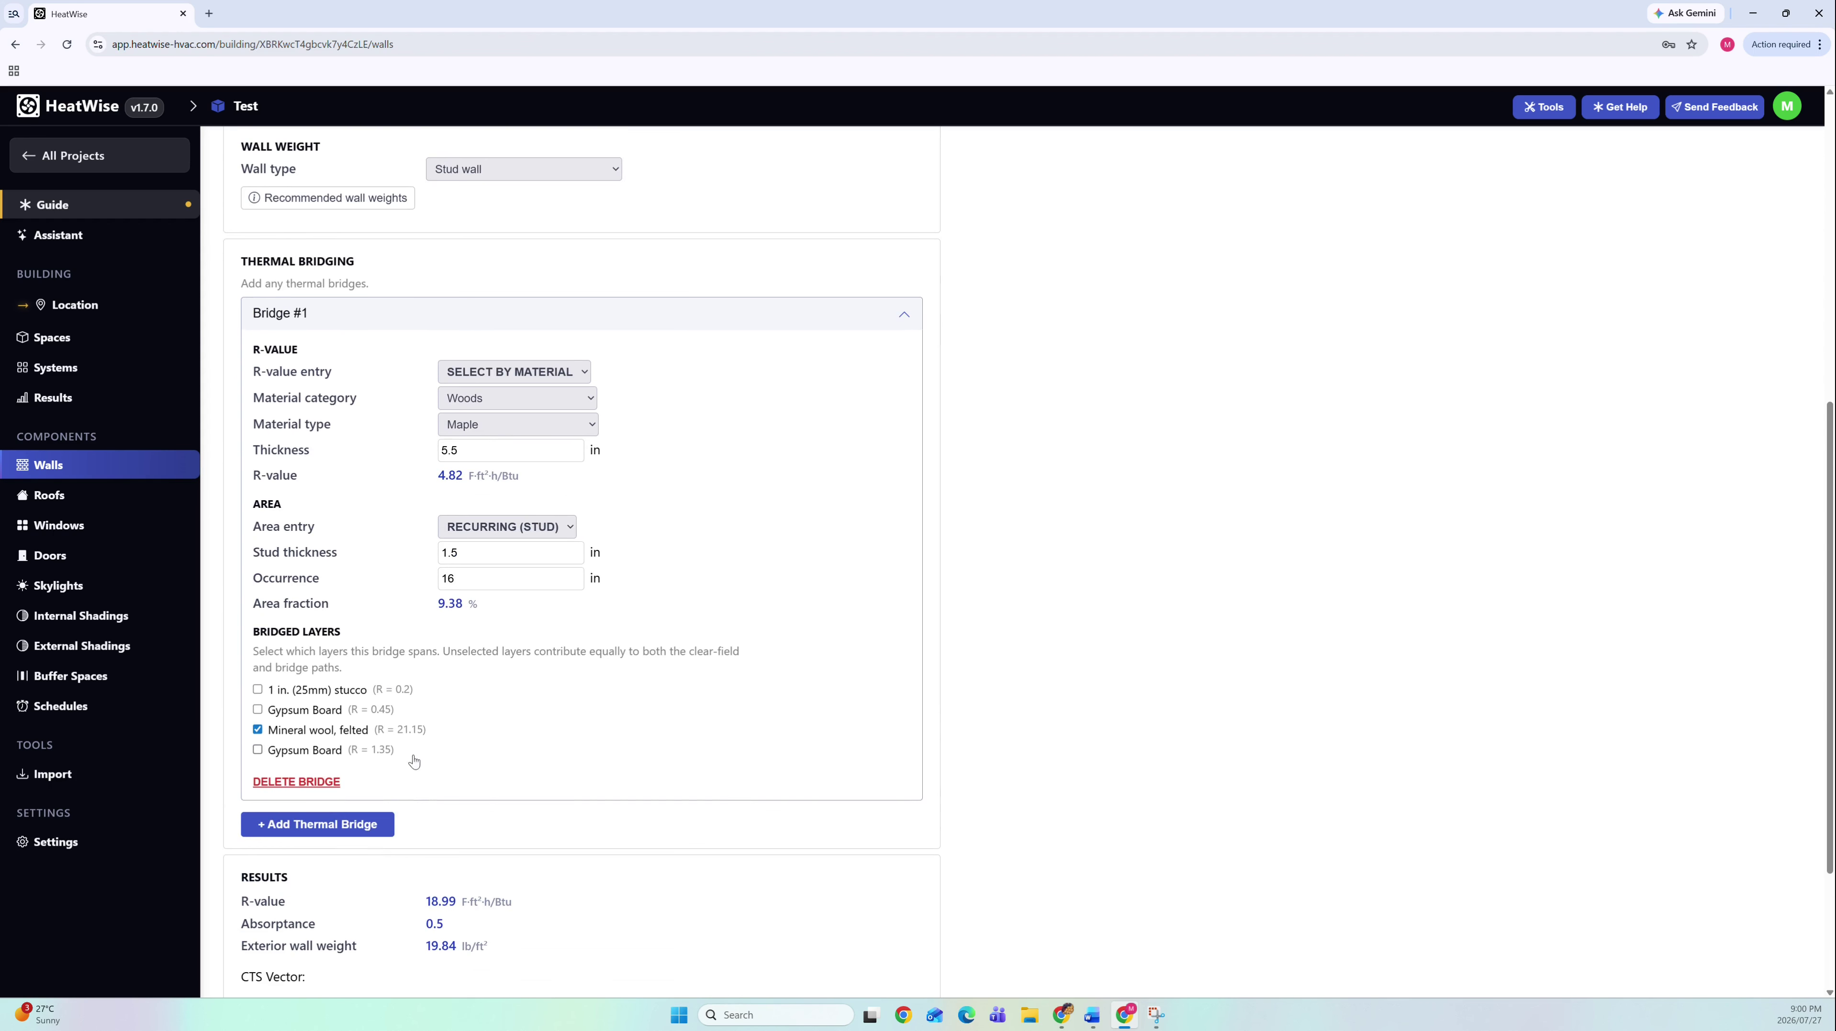
scroll(415, 870, "down", 1)
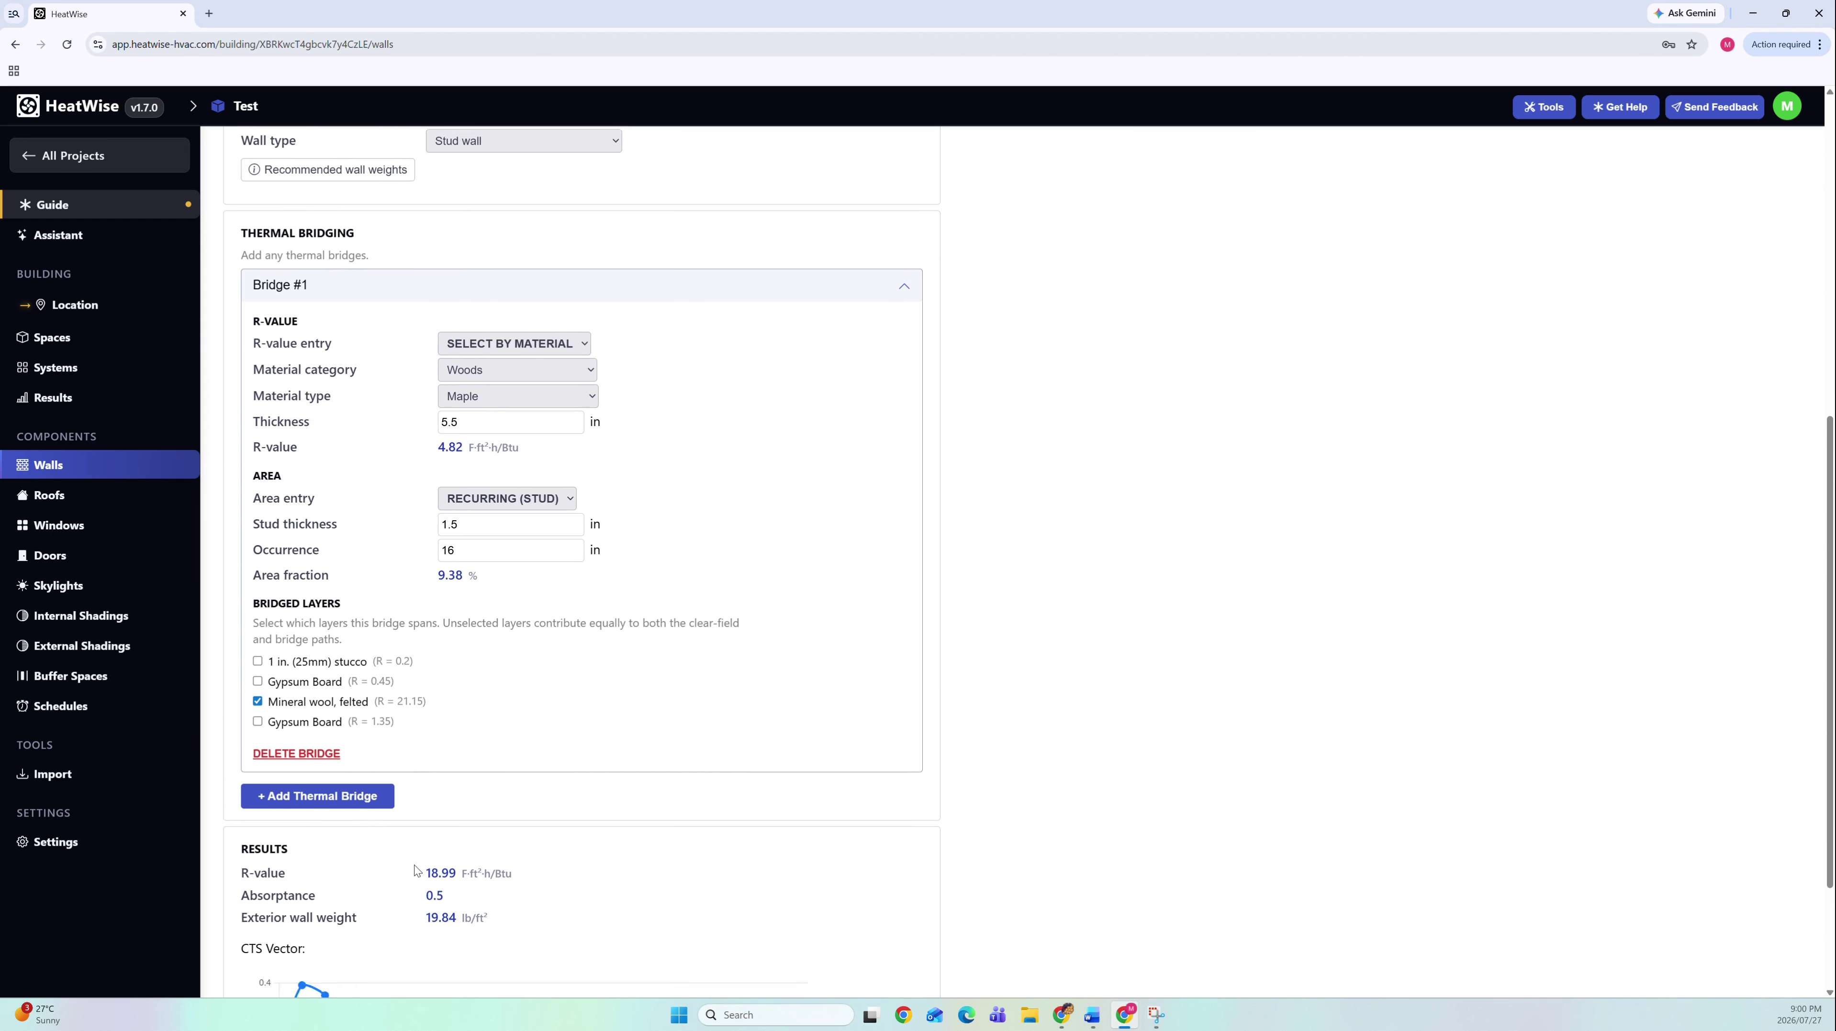
scroll(416, 871, "down", 1)
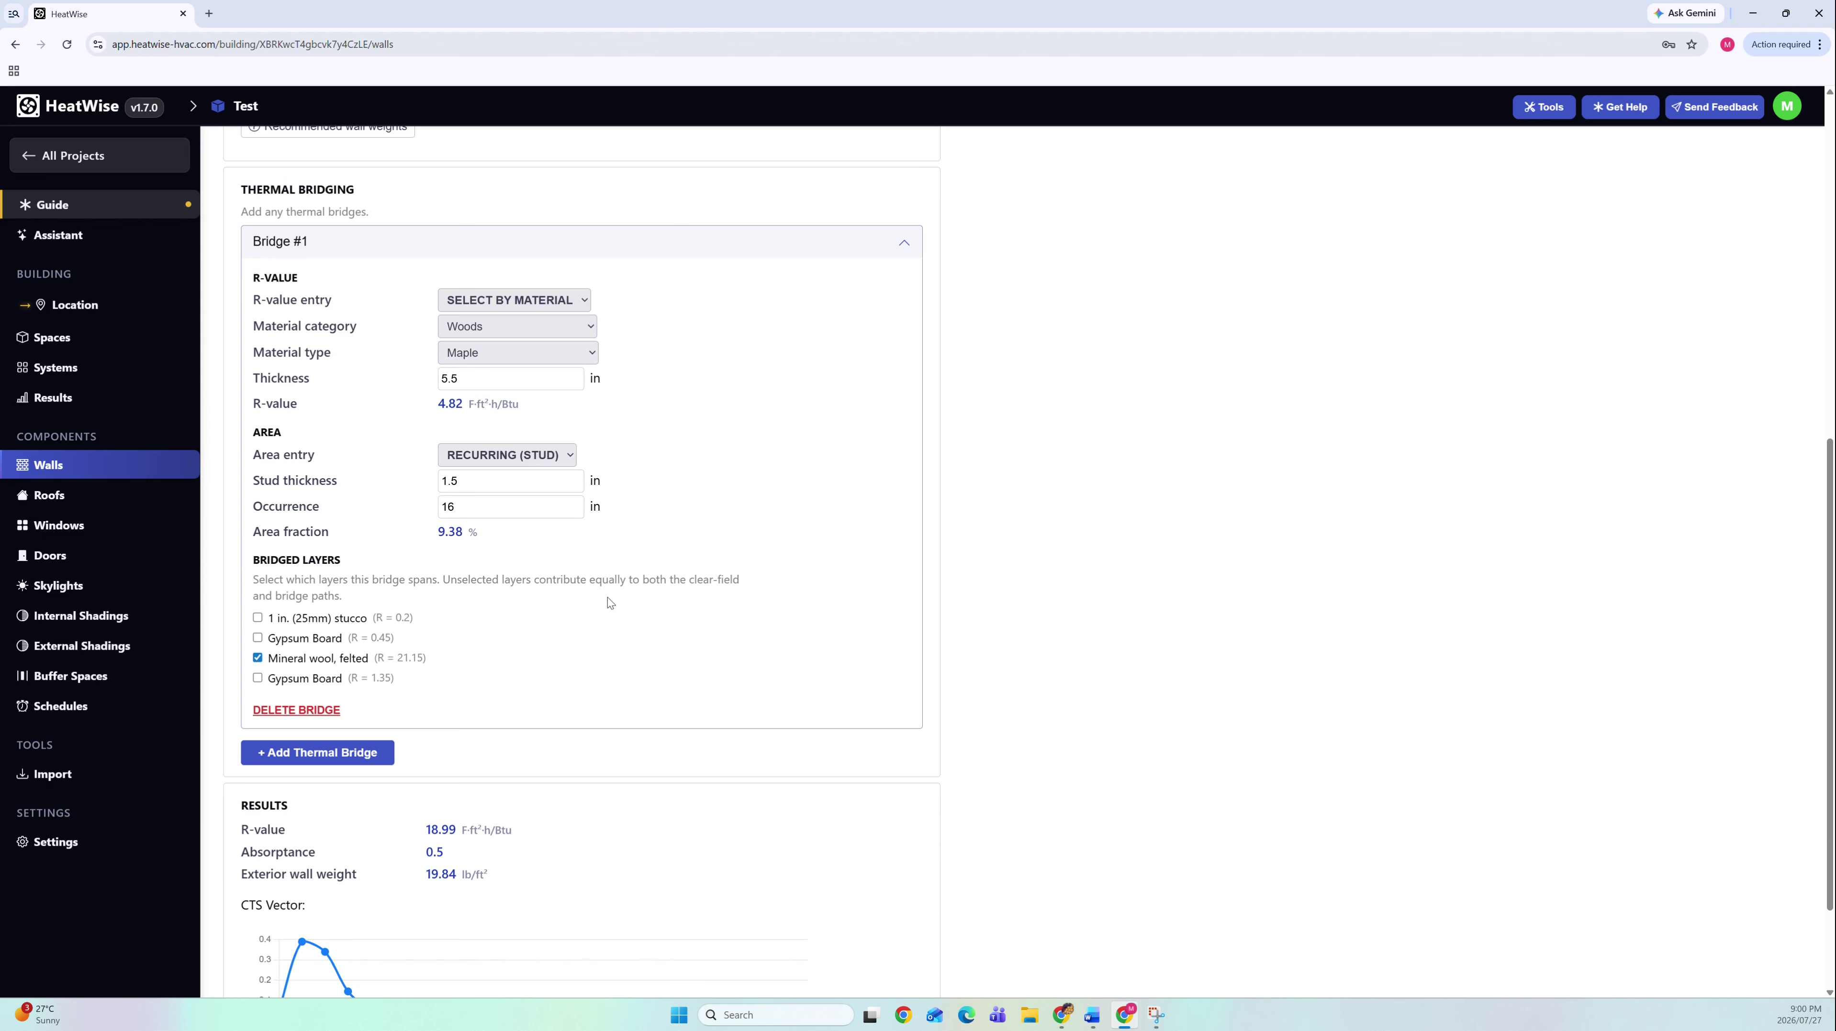
- Set Bridge #1's material to abc from the Custom Materials category and collapse the bridge's details
scroll(609, 602, "up", 1)
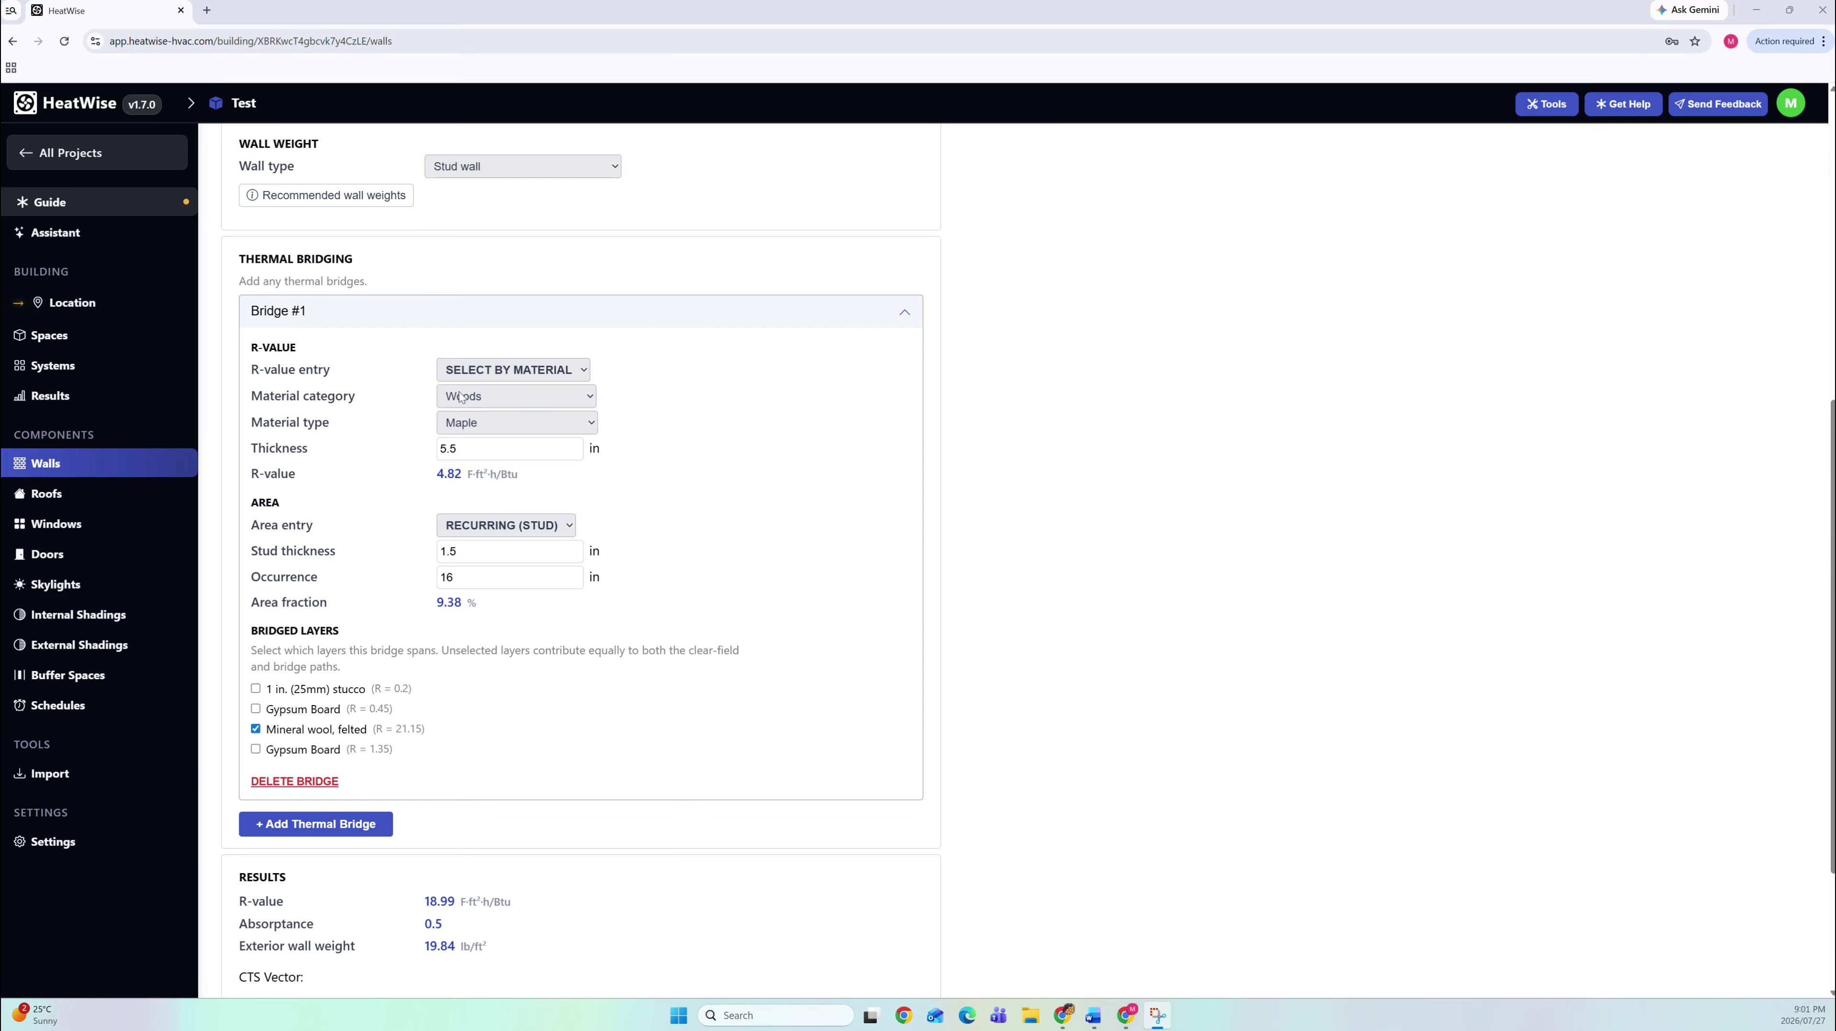
scroll(527, 365, "up", 2)
scroll(505, 303, "up", 1)
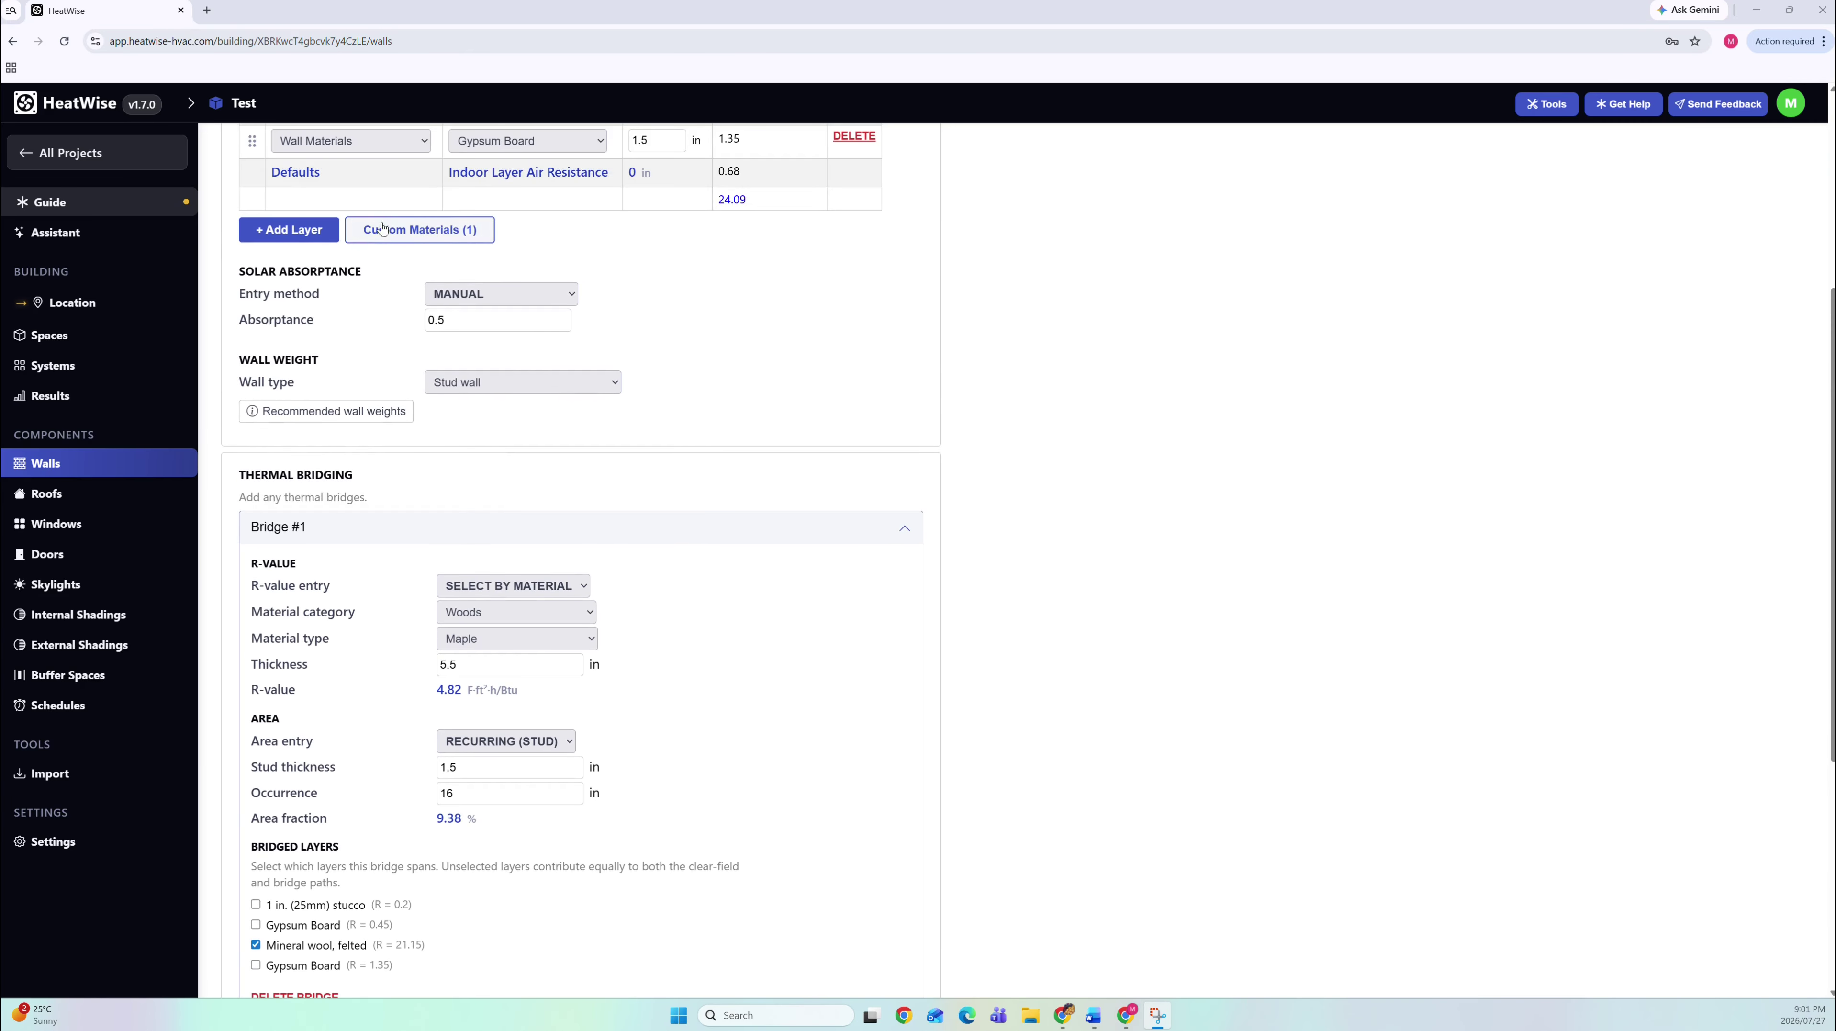
scroll(486, 540, "down", 1)
left_click(483, 539)
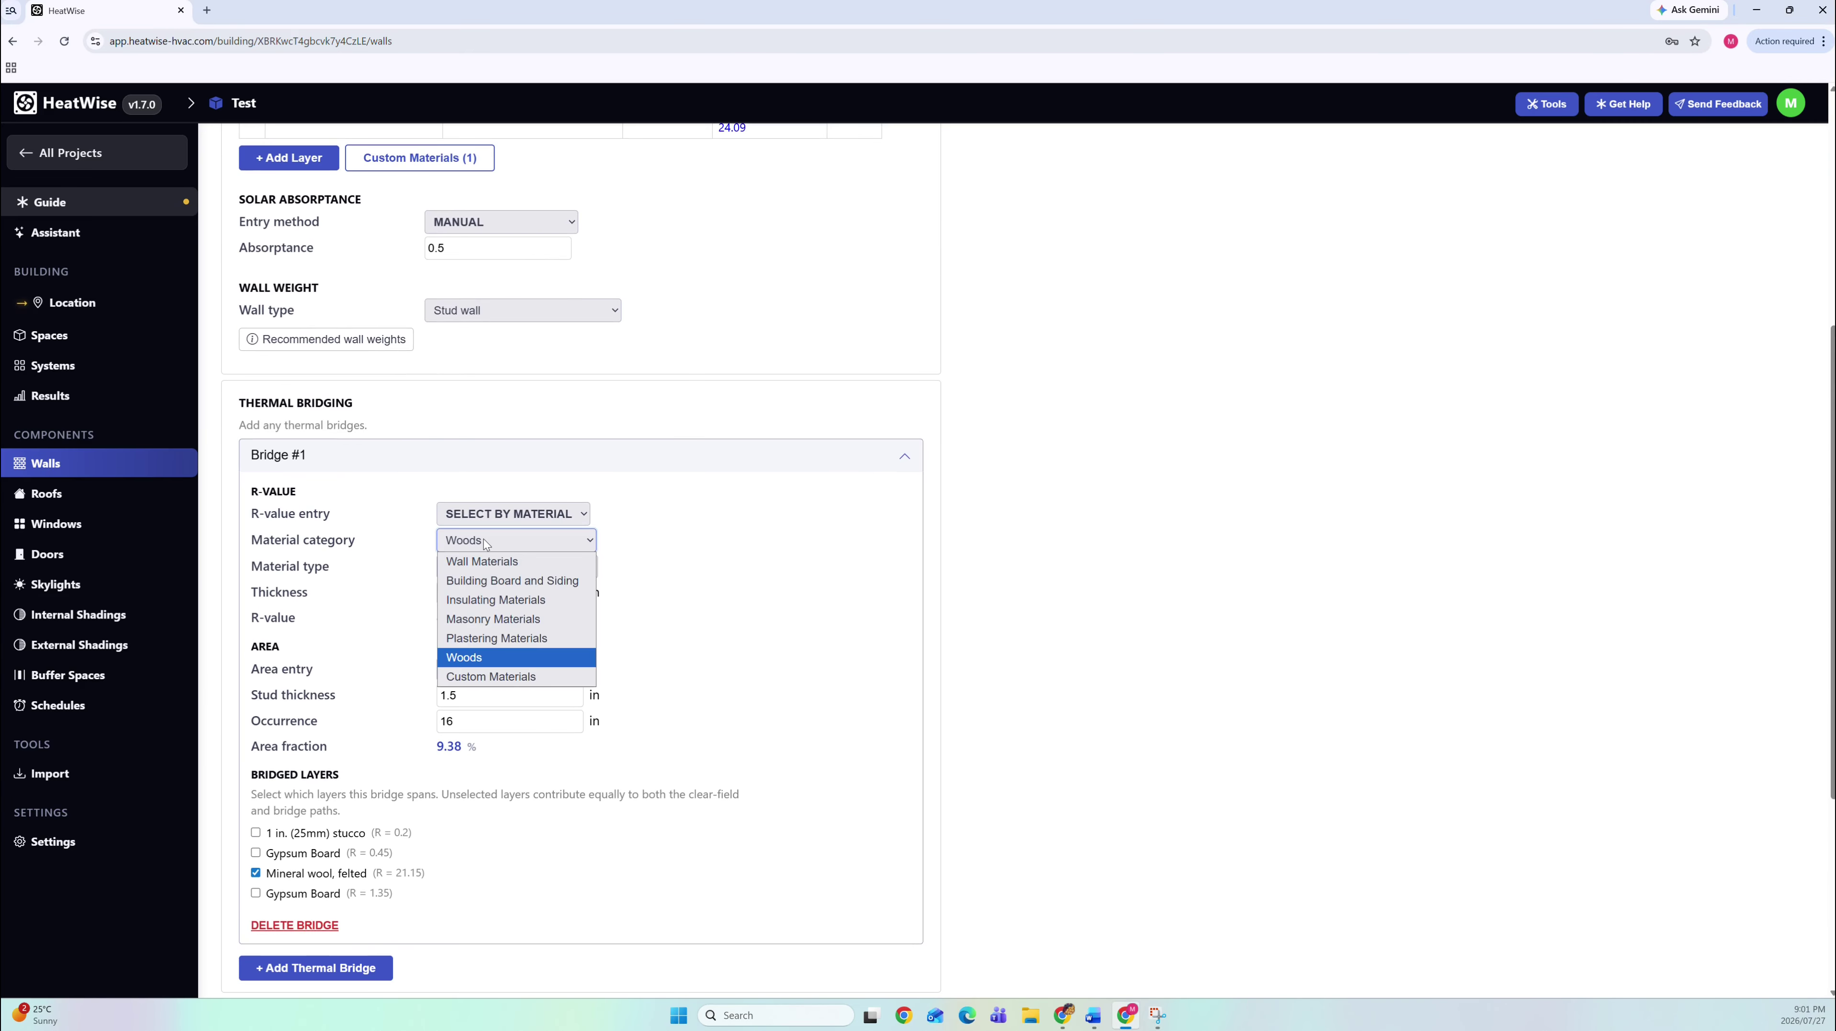
left_click(496, 679)
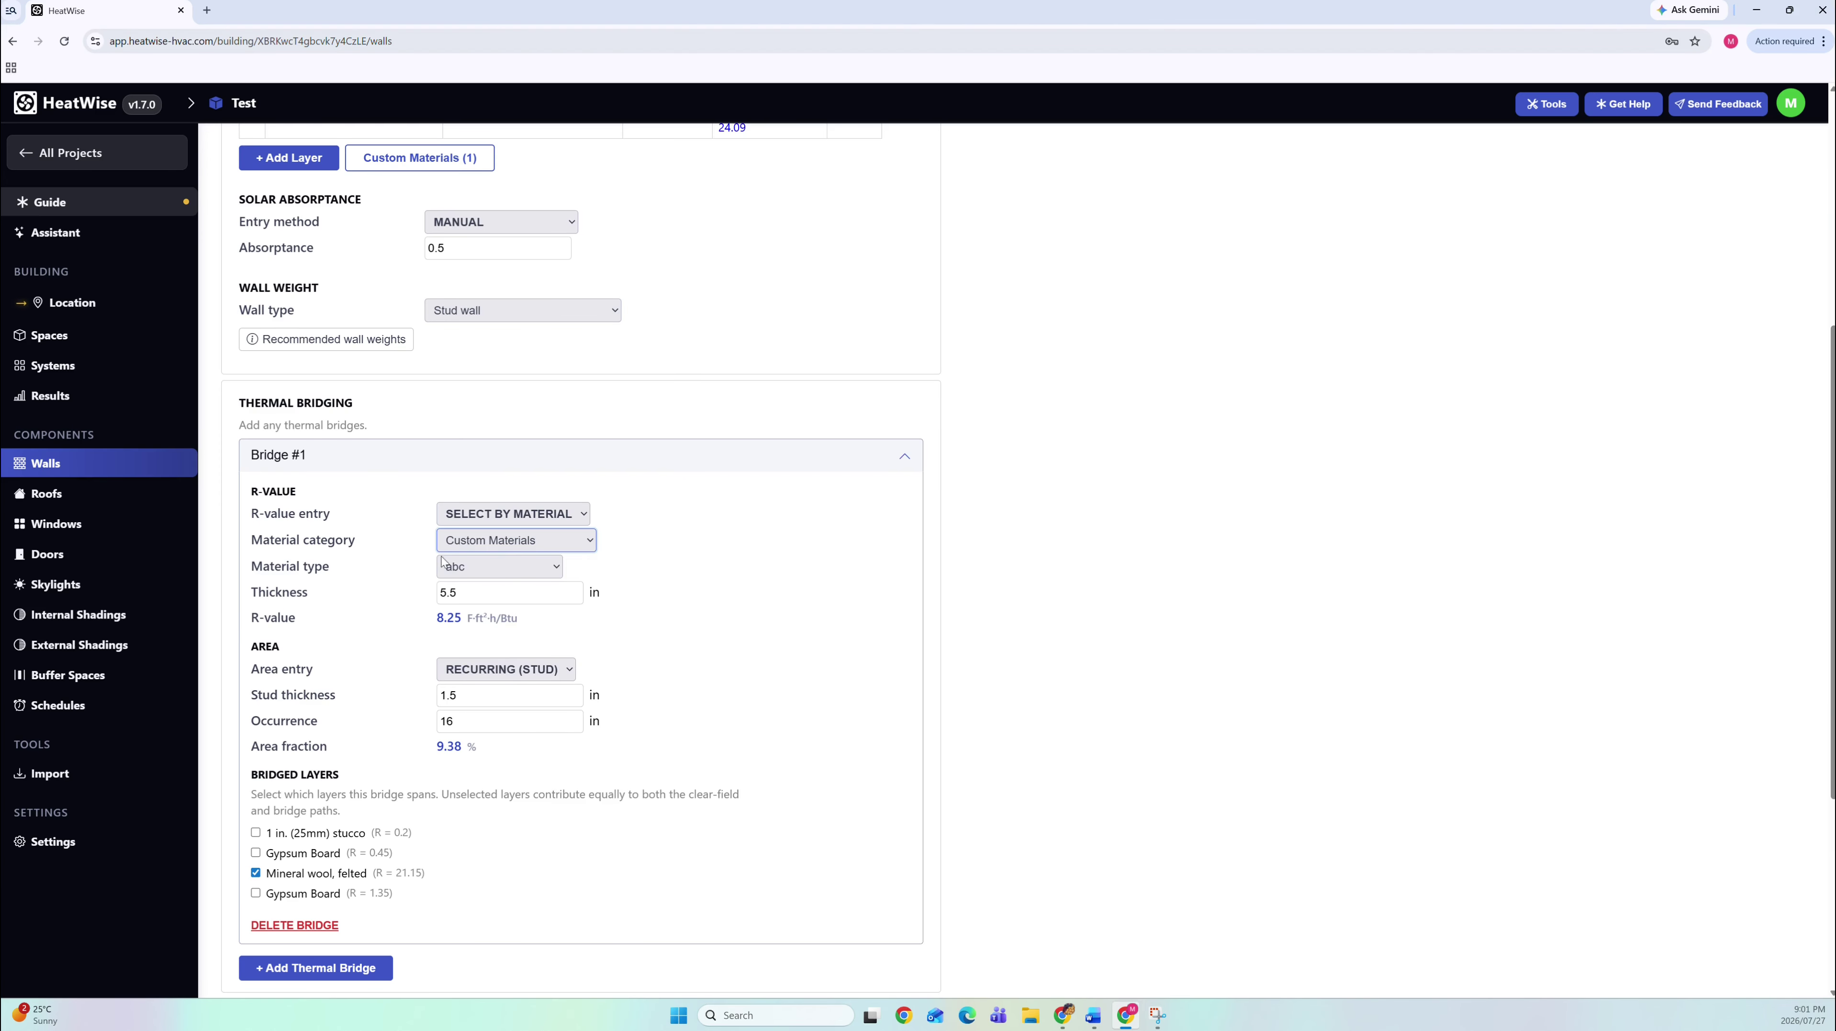
left_click(490, 571)
left_click(492, 568)
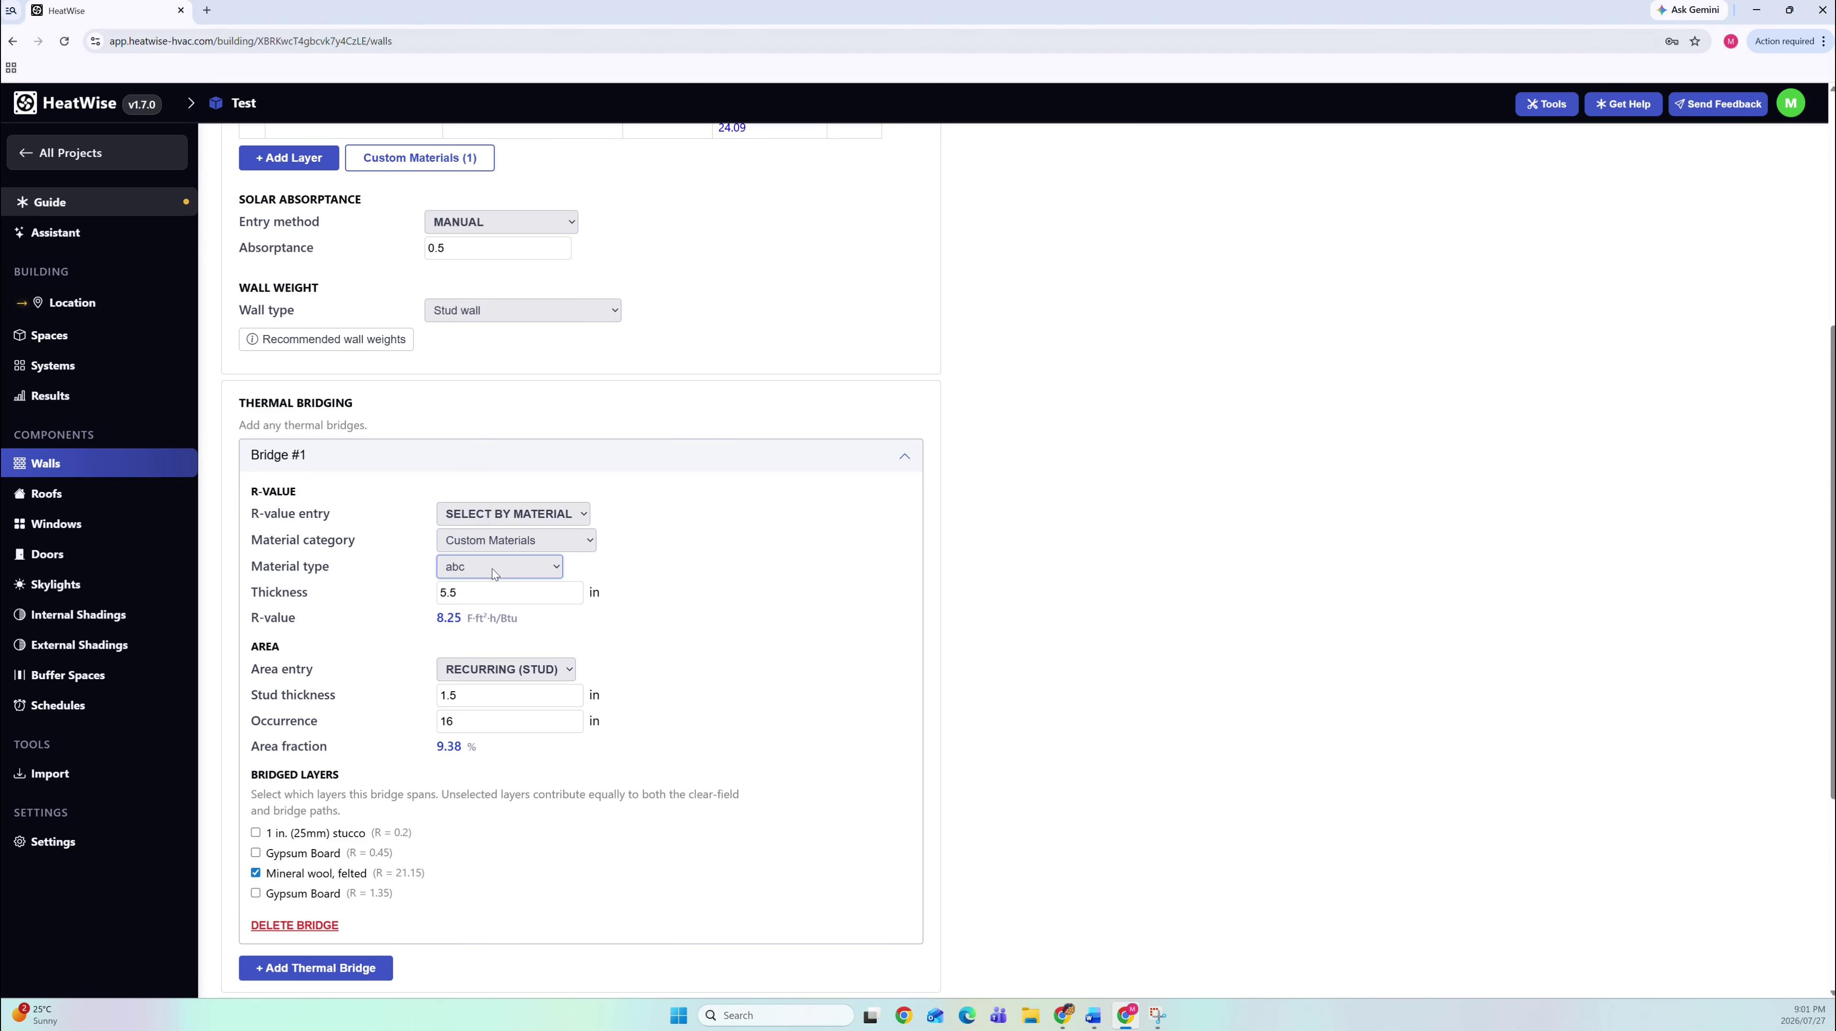
left_click(473, 618)
left_click(364, 462)
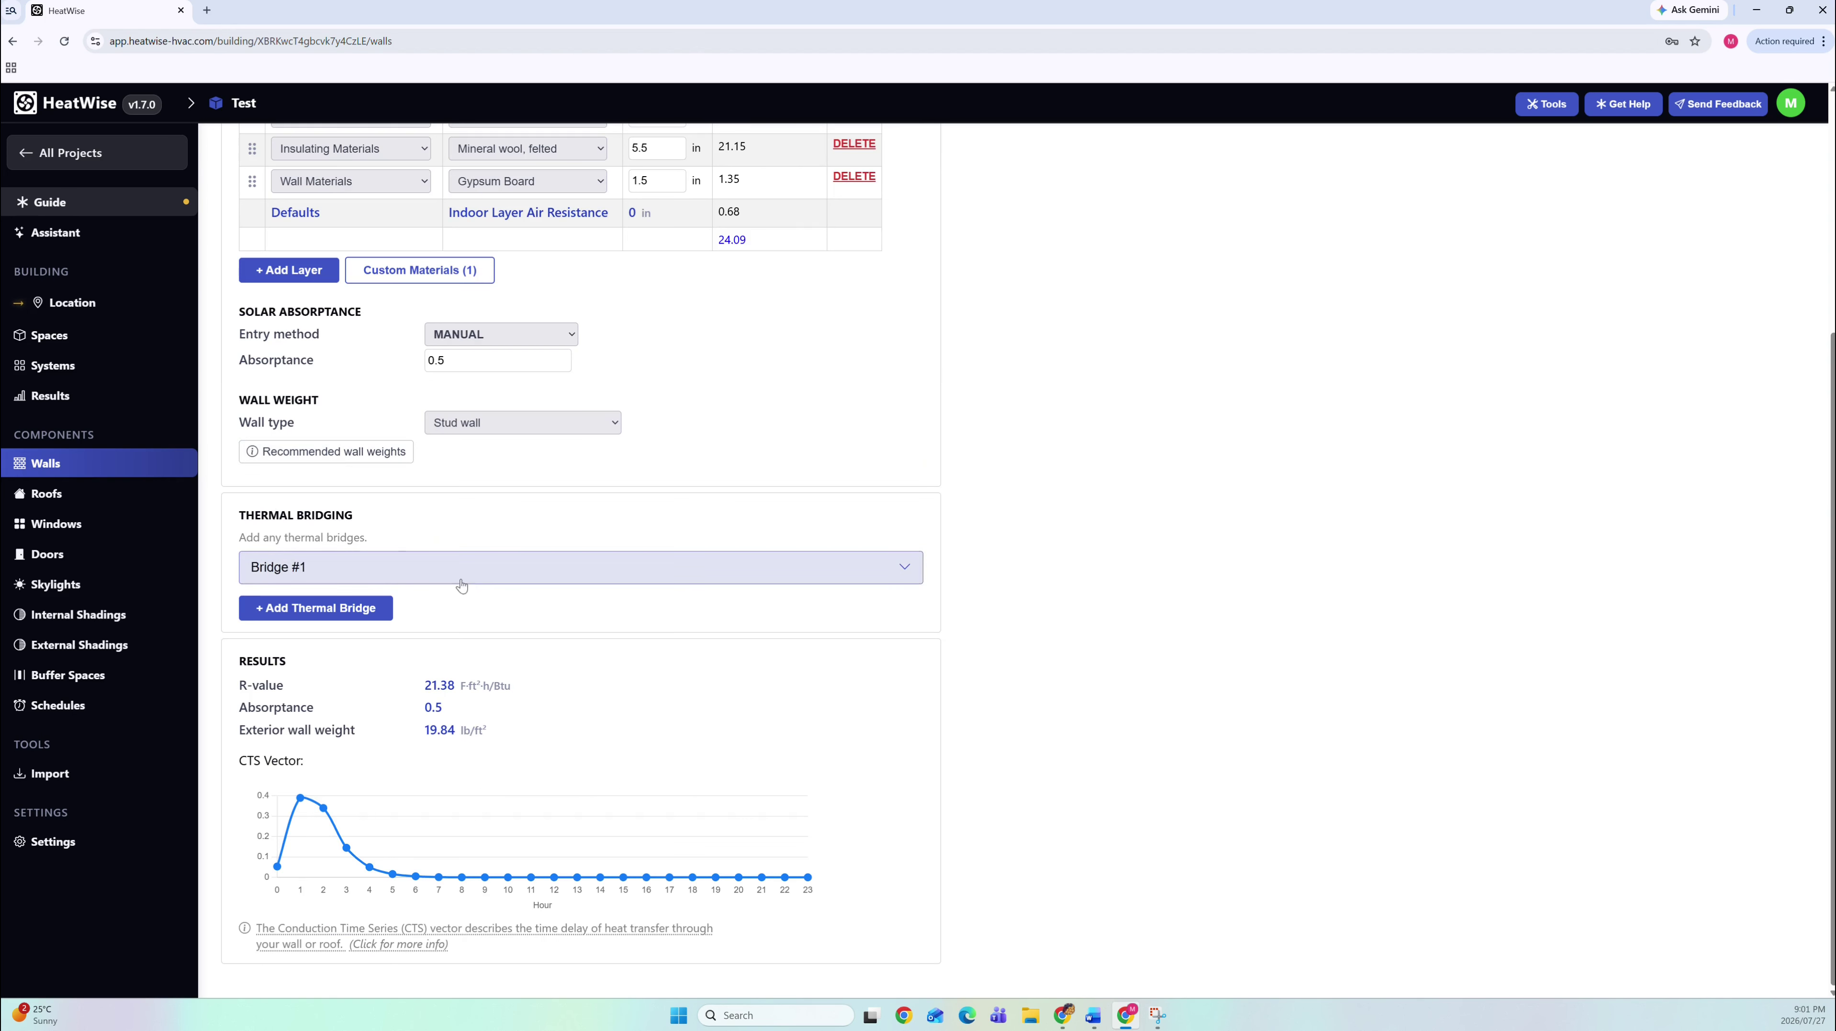
scroll(523, 591, "up", 3)
scroll(524, 594, "up", 2)
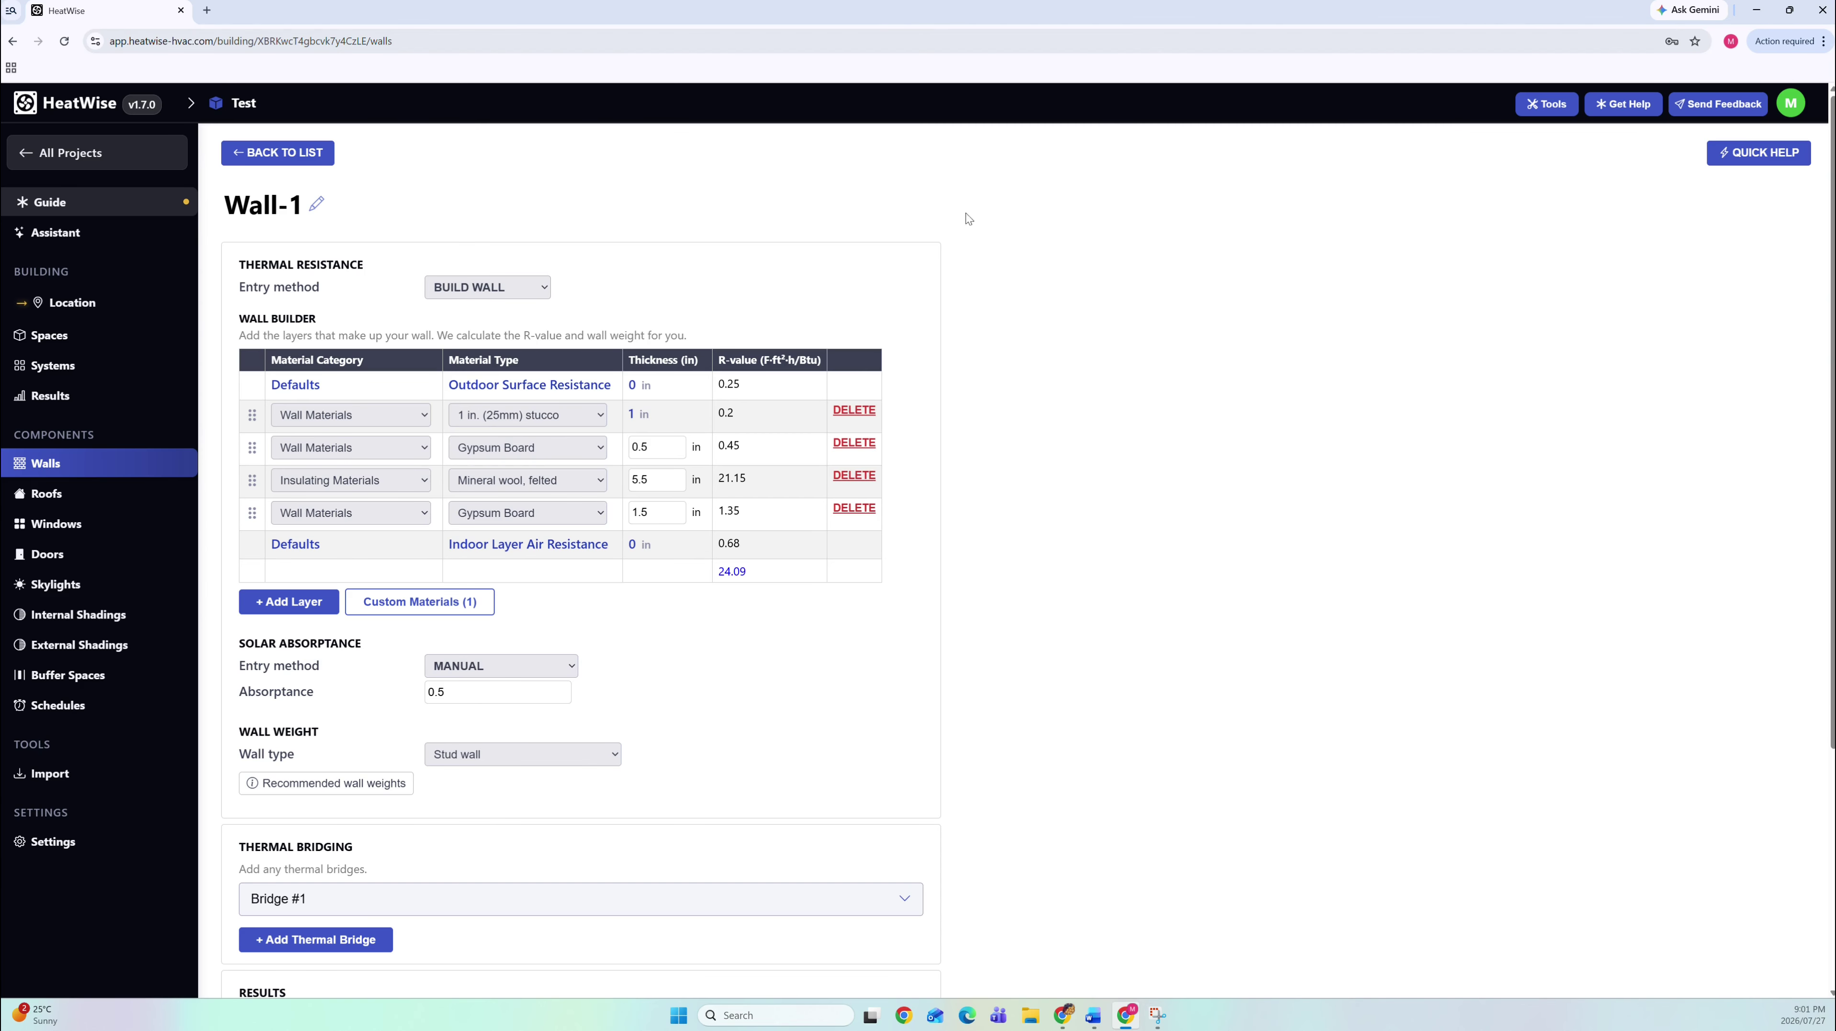
scroll(624, 530, "down", 1)
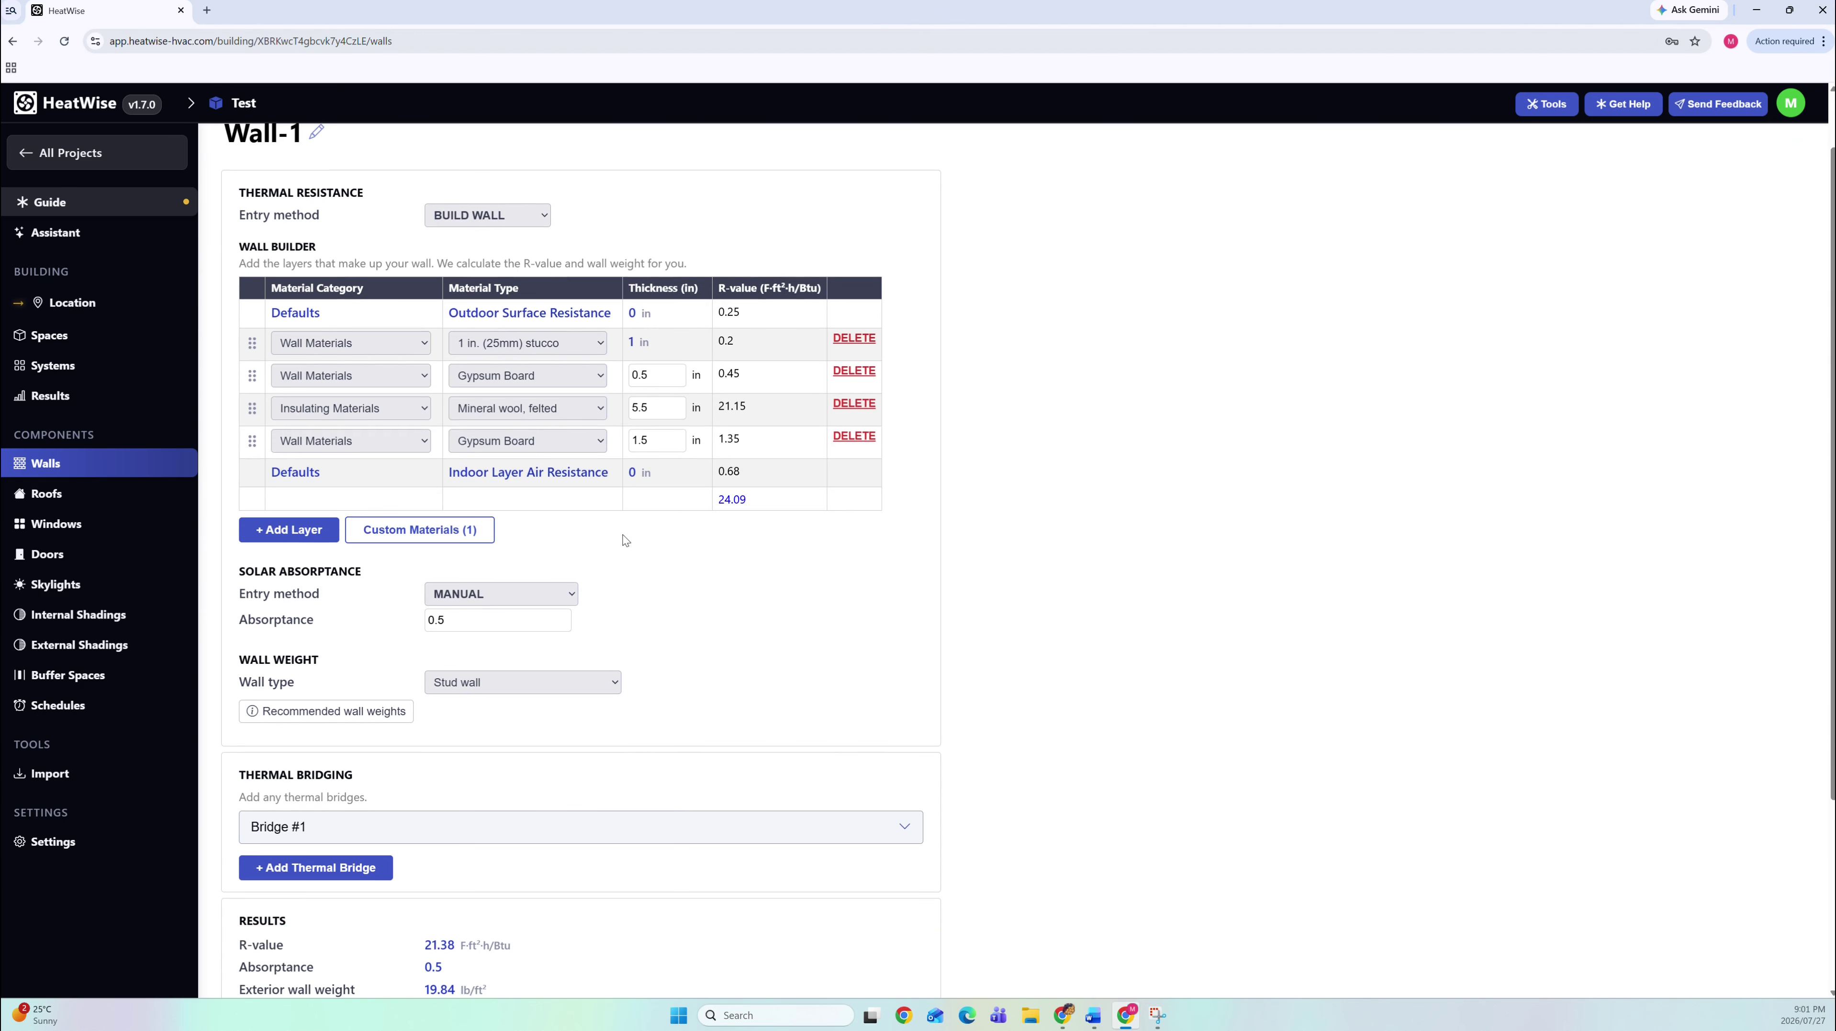